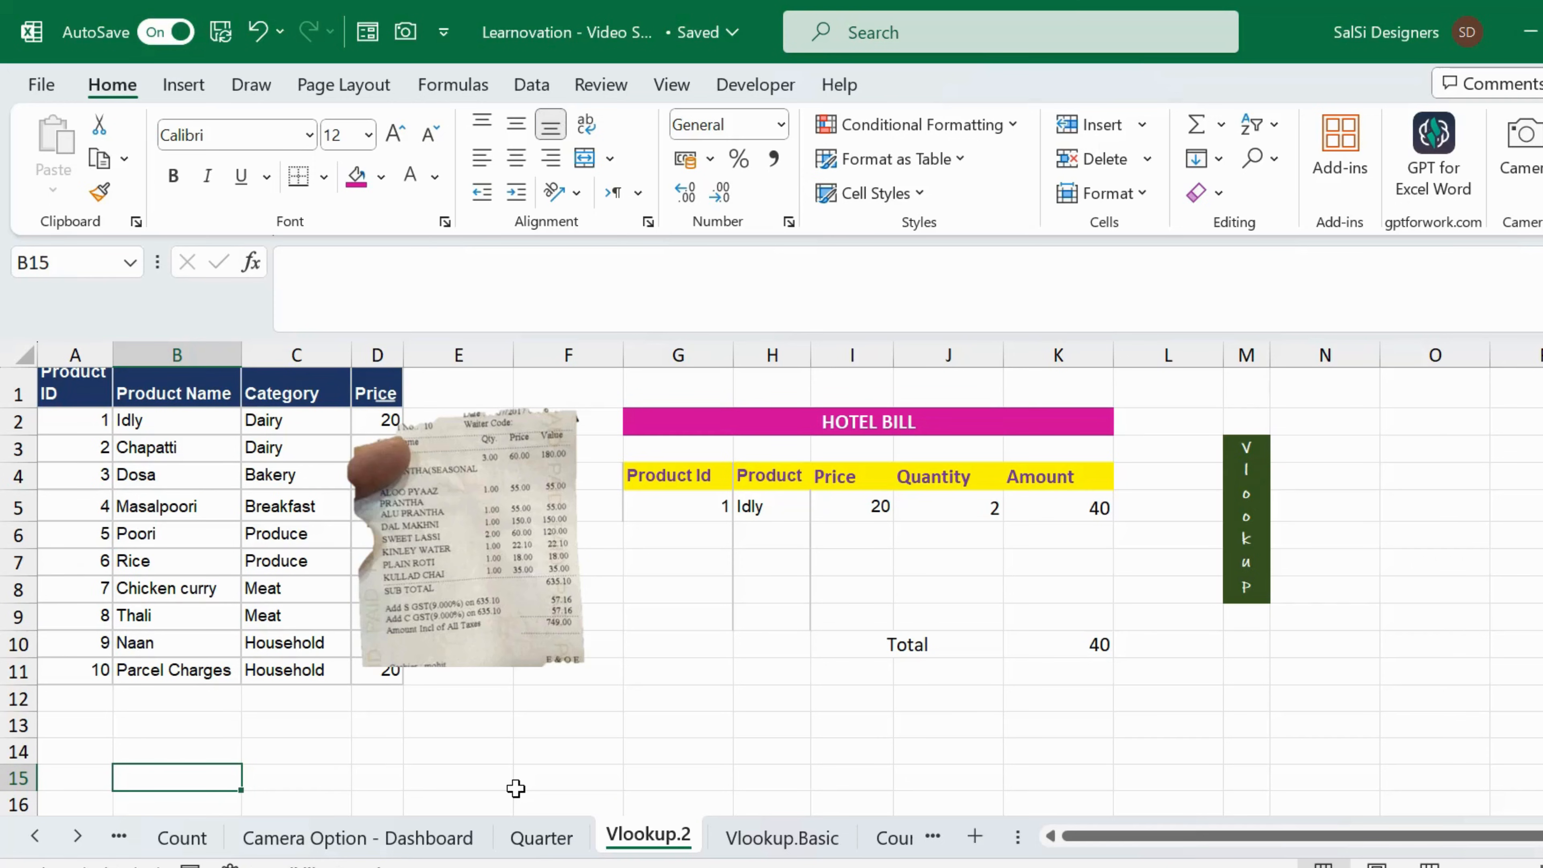
Step: Examine the quantity, price and value entries on the receipt picture beside the hotel bill
click(1490, 576)
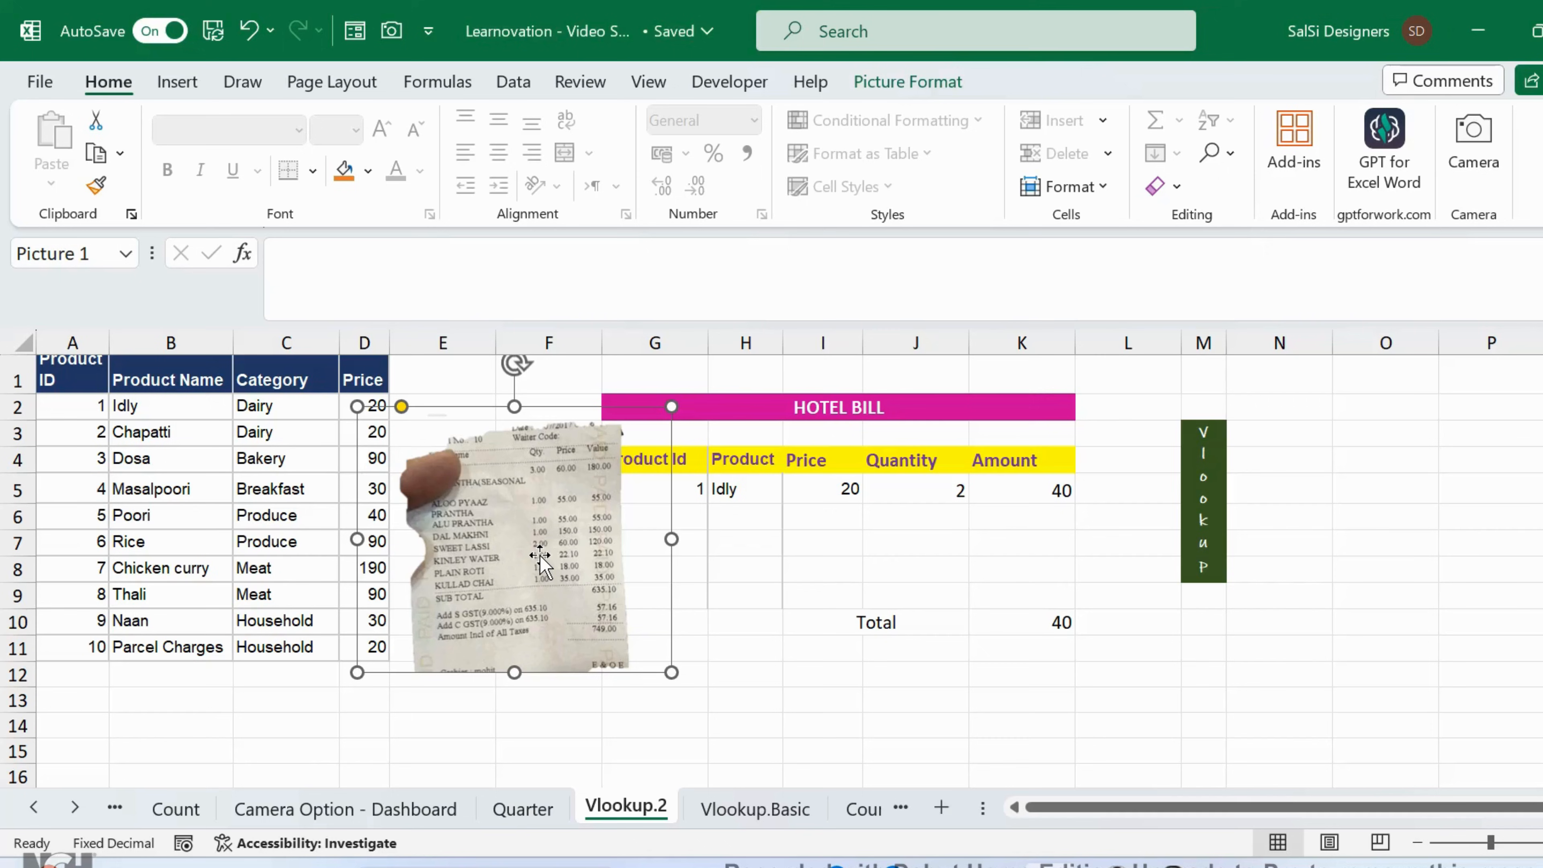
scroll(539, 562, up, 5)
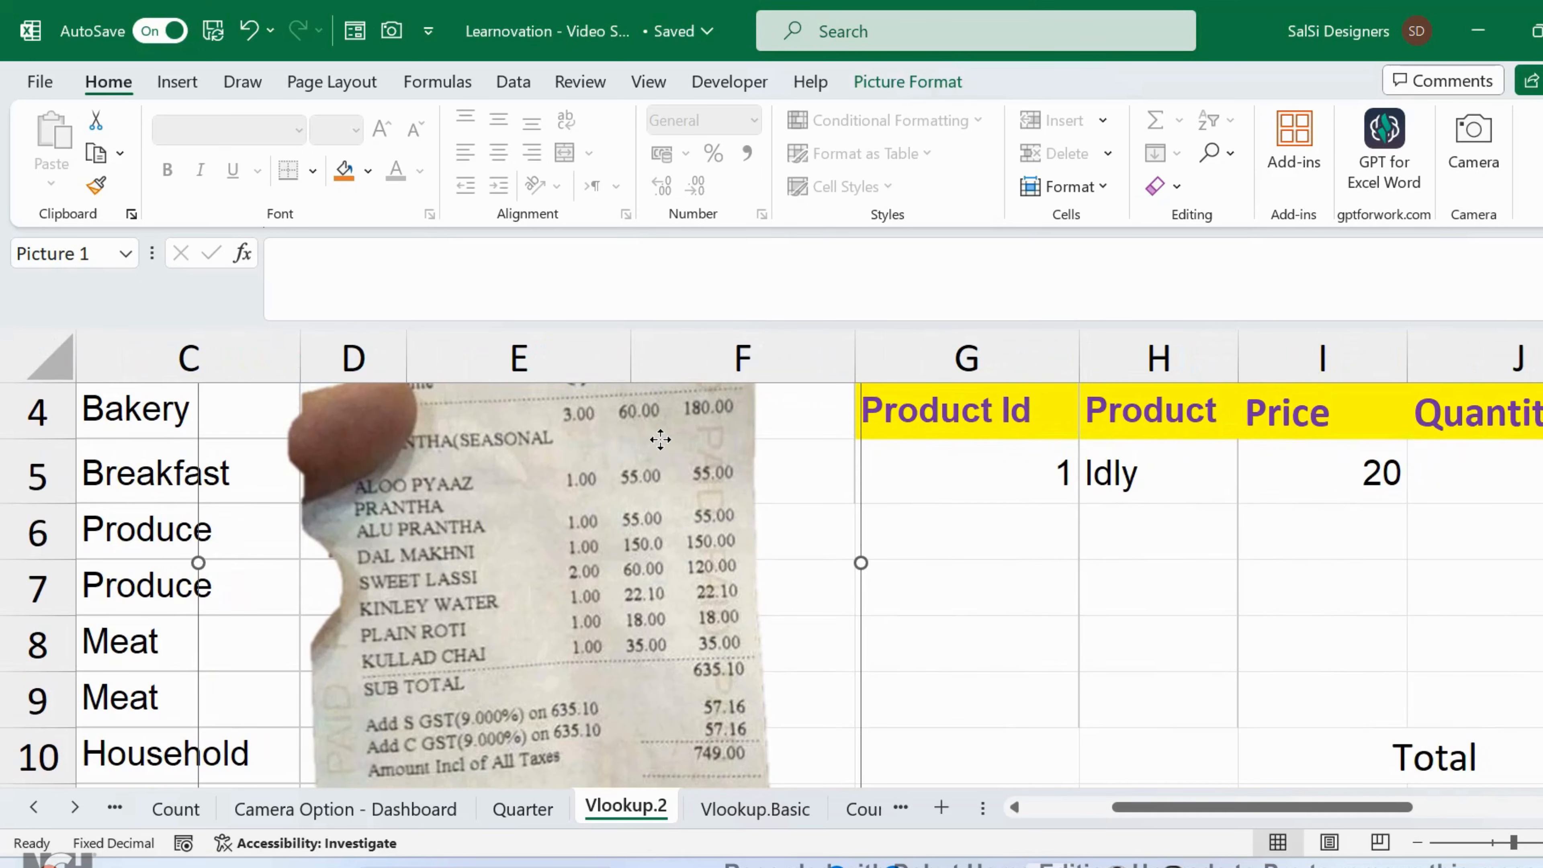
scroll(660, 439, down, 3)
scroll(660, 439, up, 1)
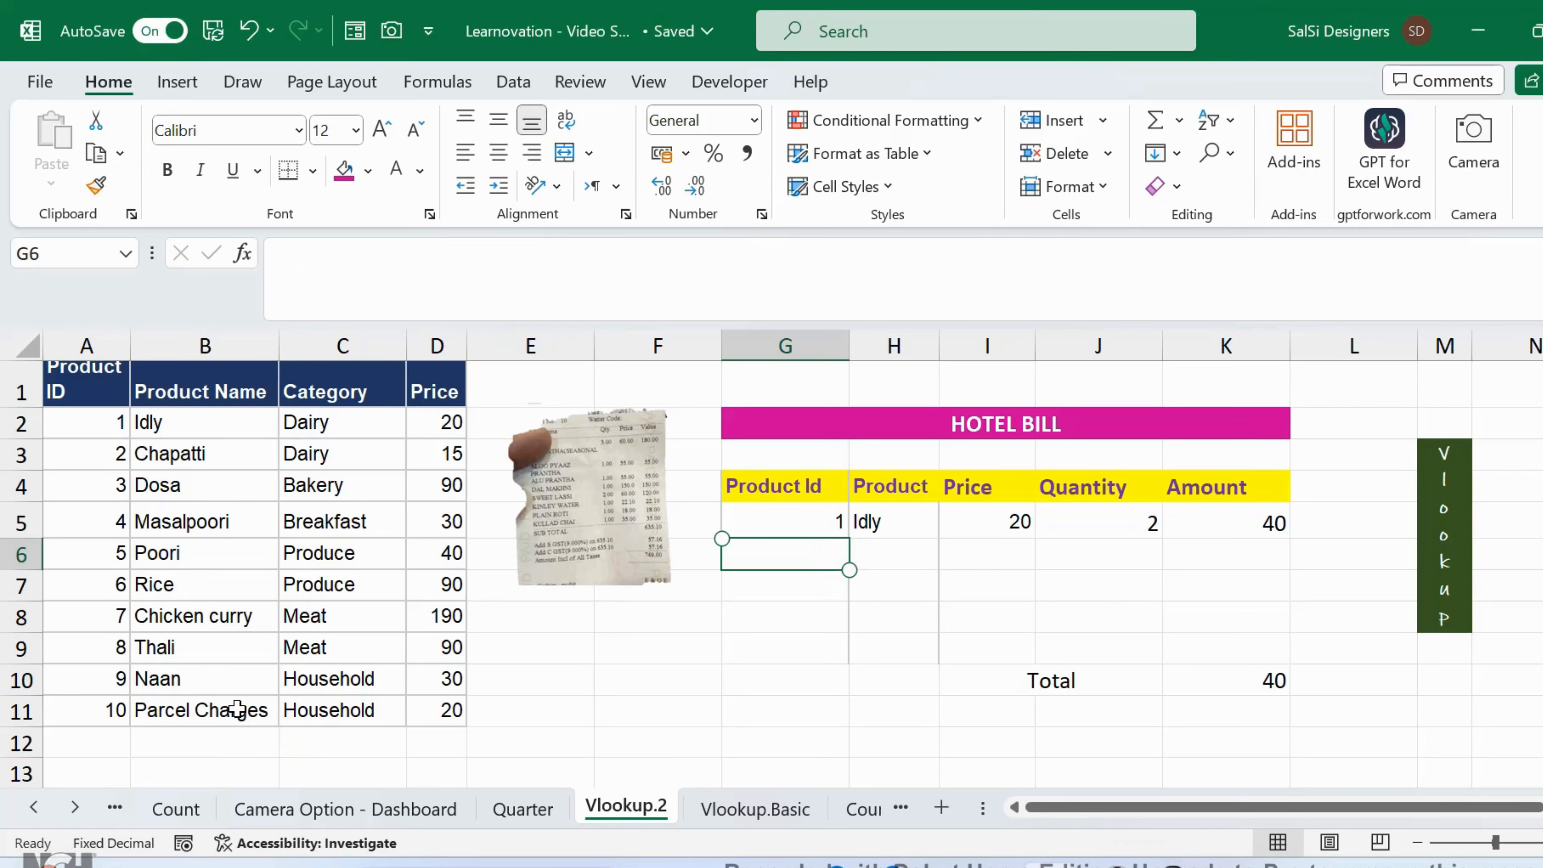
Step: Enter product ID 5 in G6 and compare the looked-up product and price with row 6 of the product table
text(5)
key(Return)
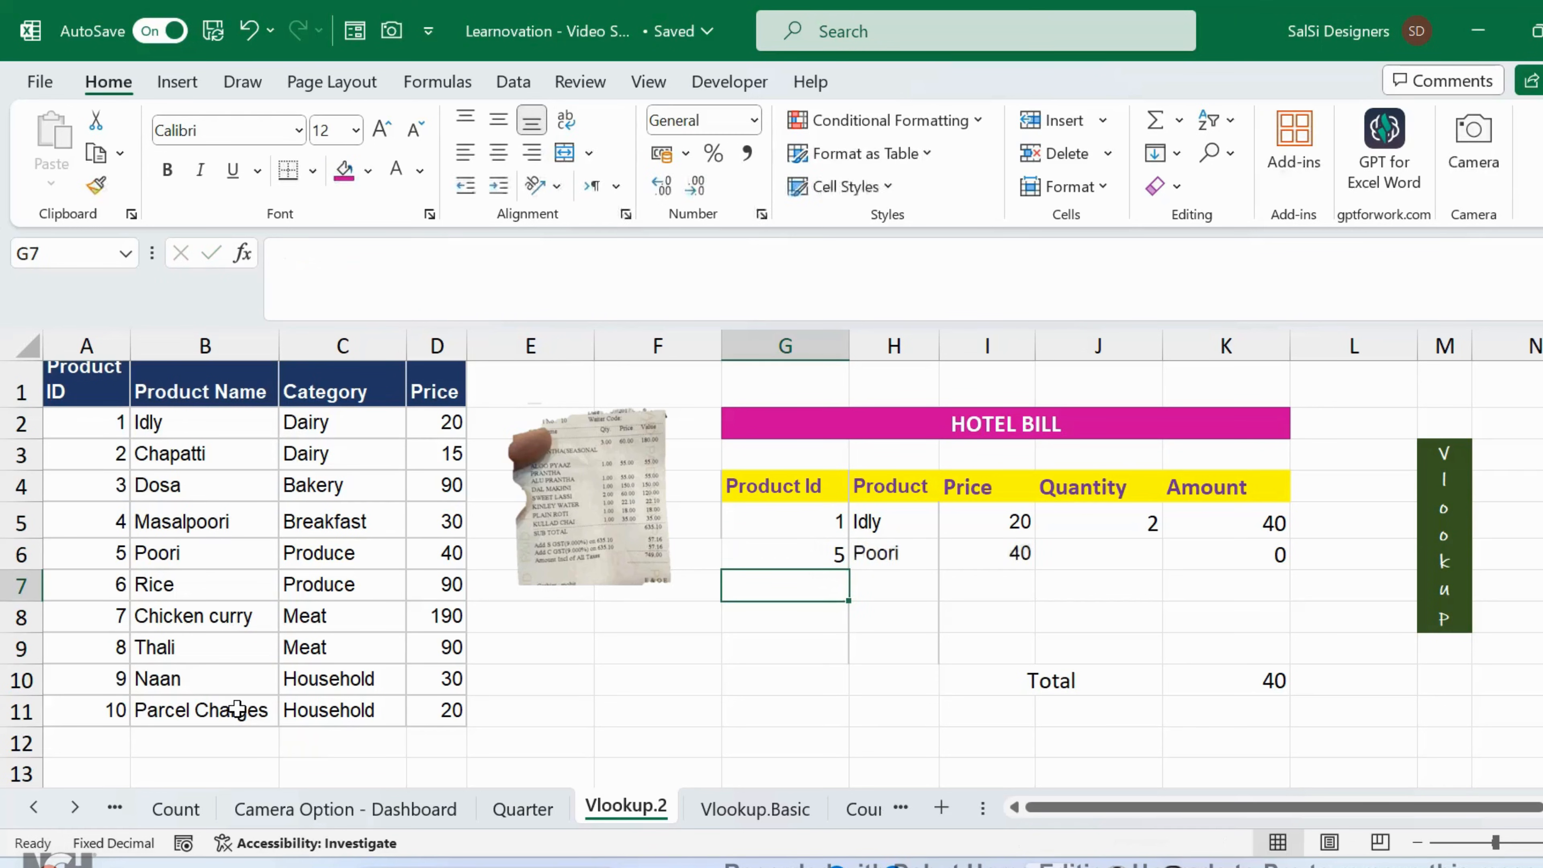
key(Up)
key(Right)
key(Right)
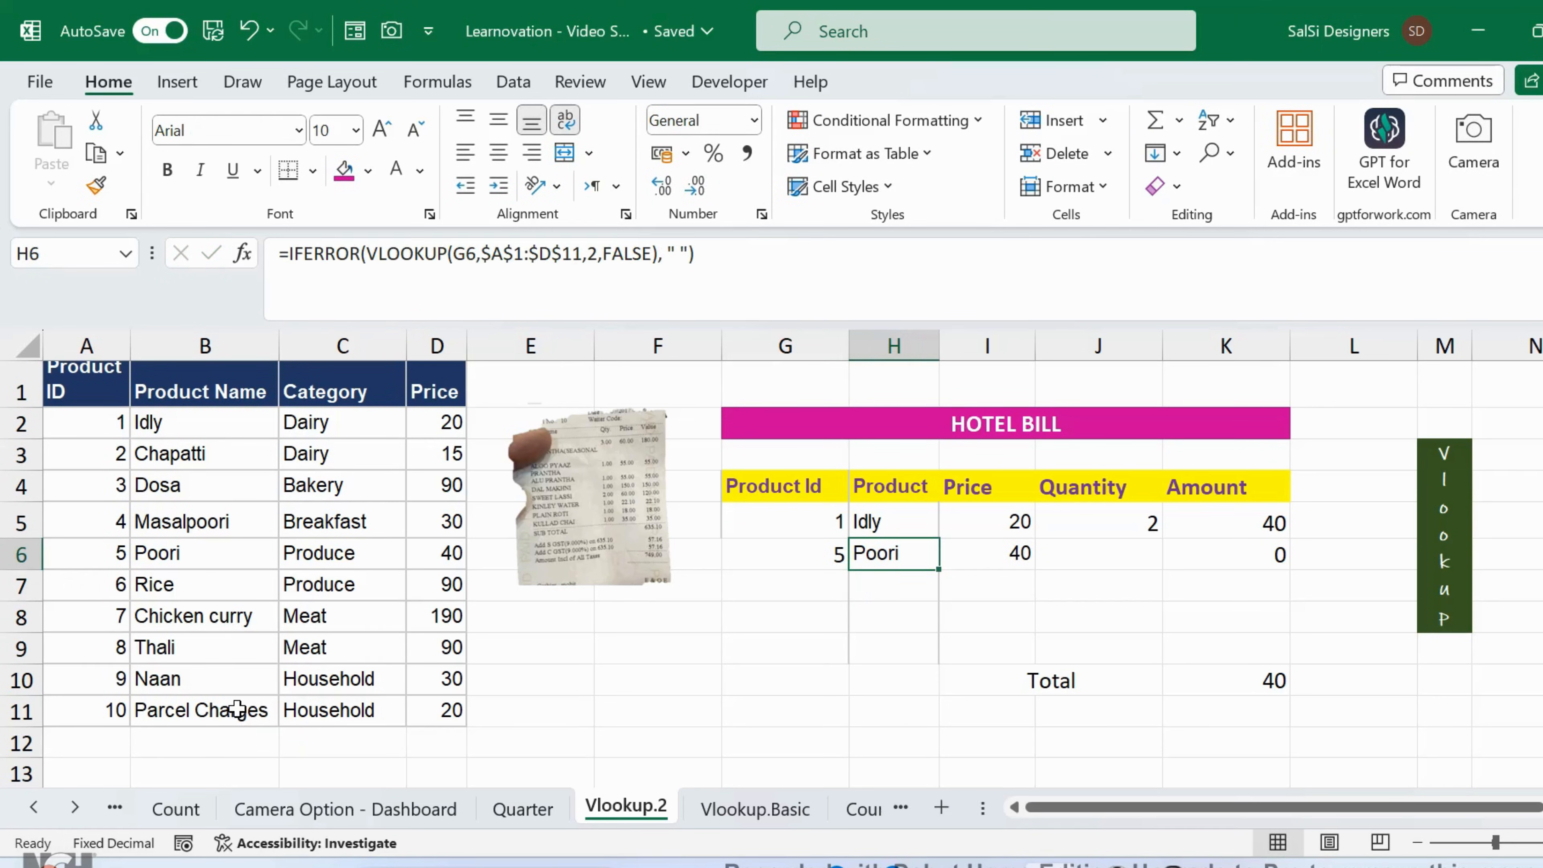
click(204, 554)
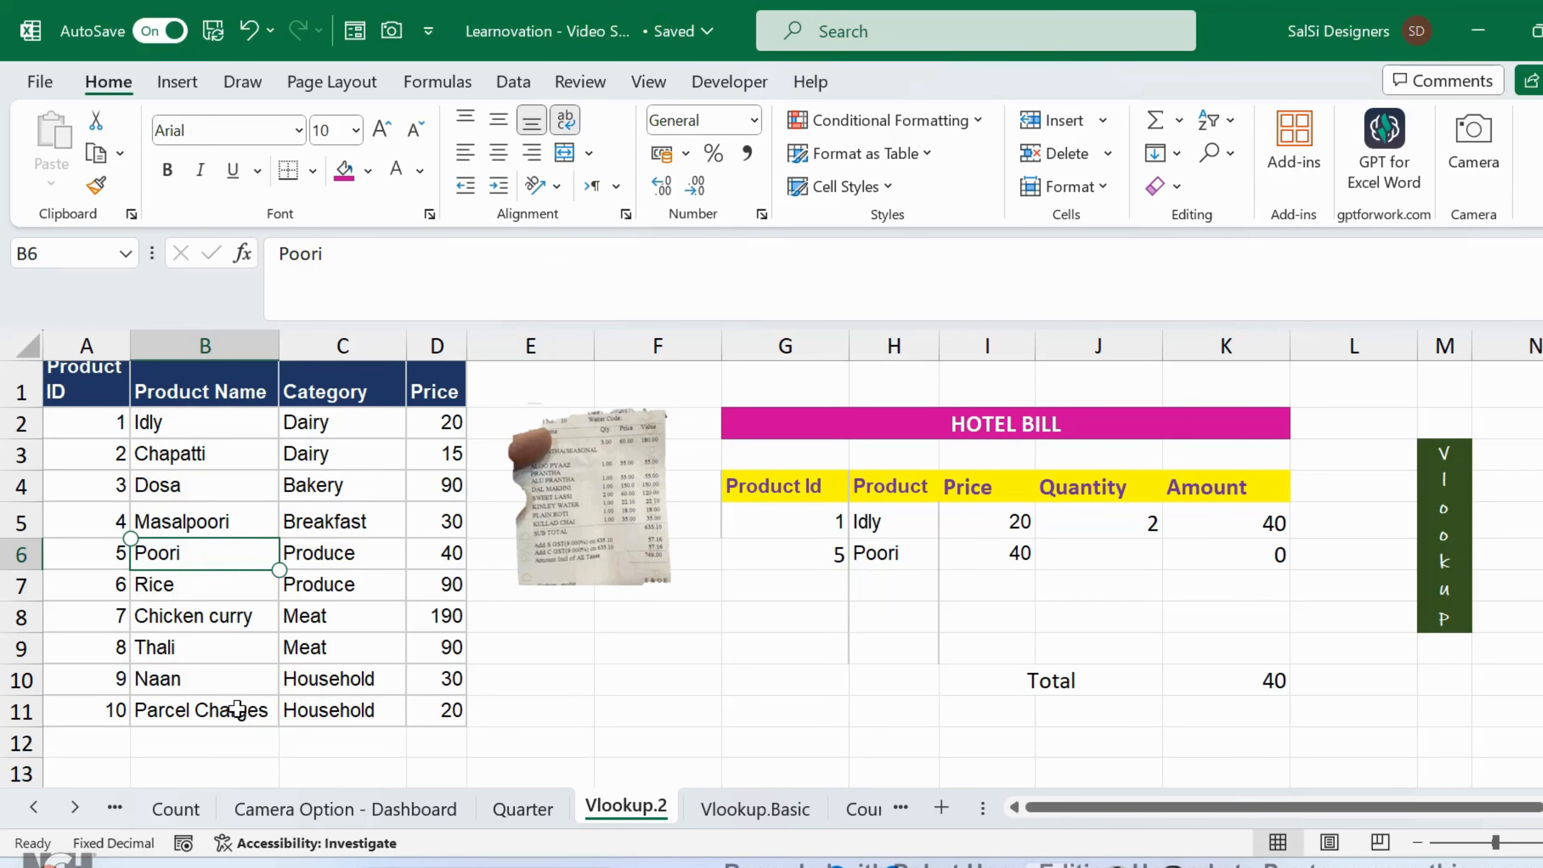
click(589, 496)
click(437, 552)
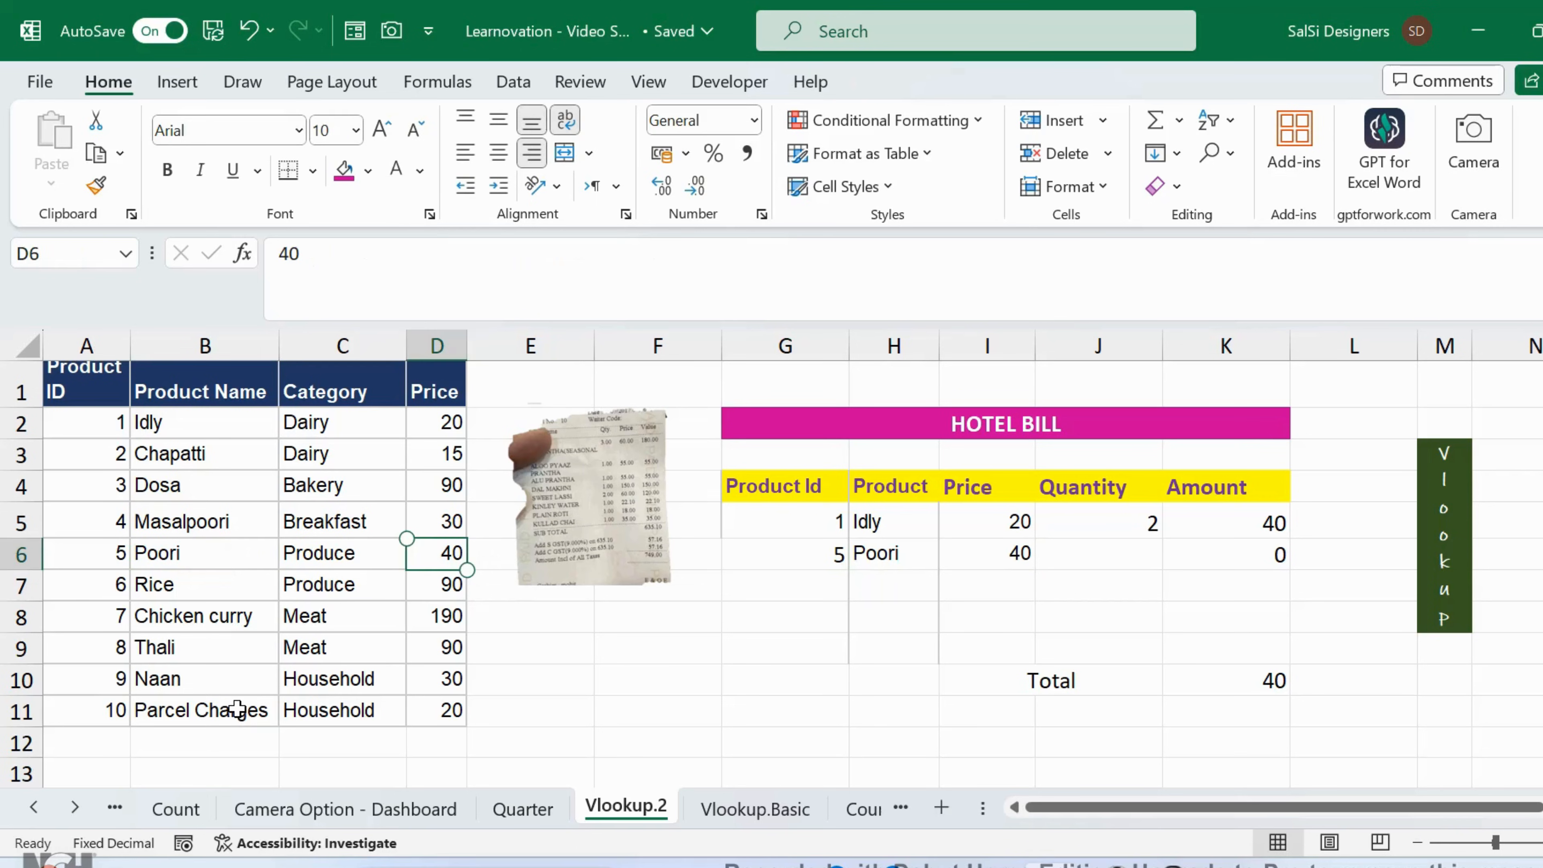
Step: Set the quantity in J6 to 4 and check the amount formula in K6 and the total formula in K10
click(1098, 553)
text(4)
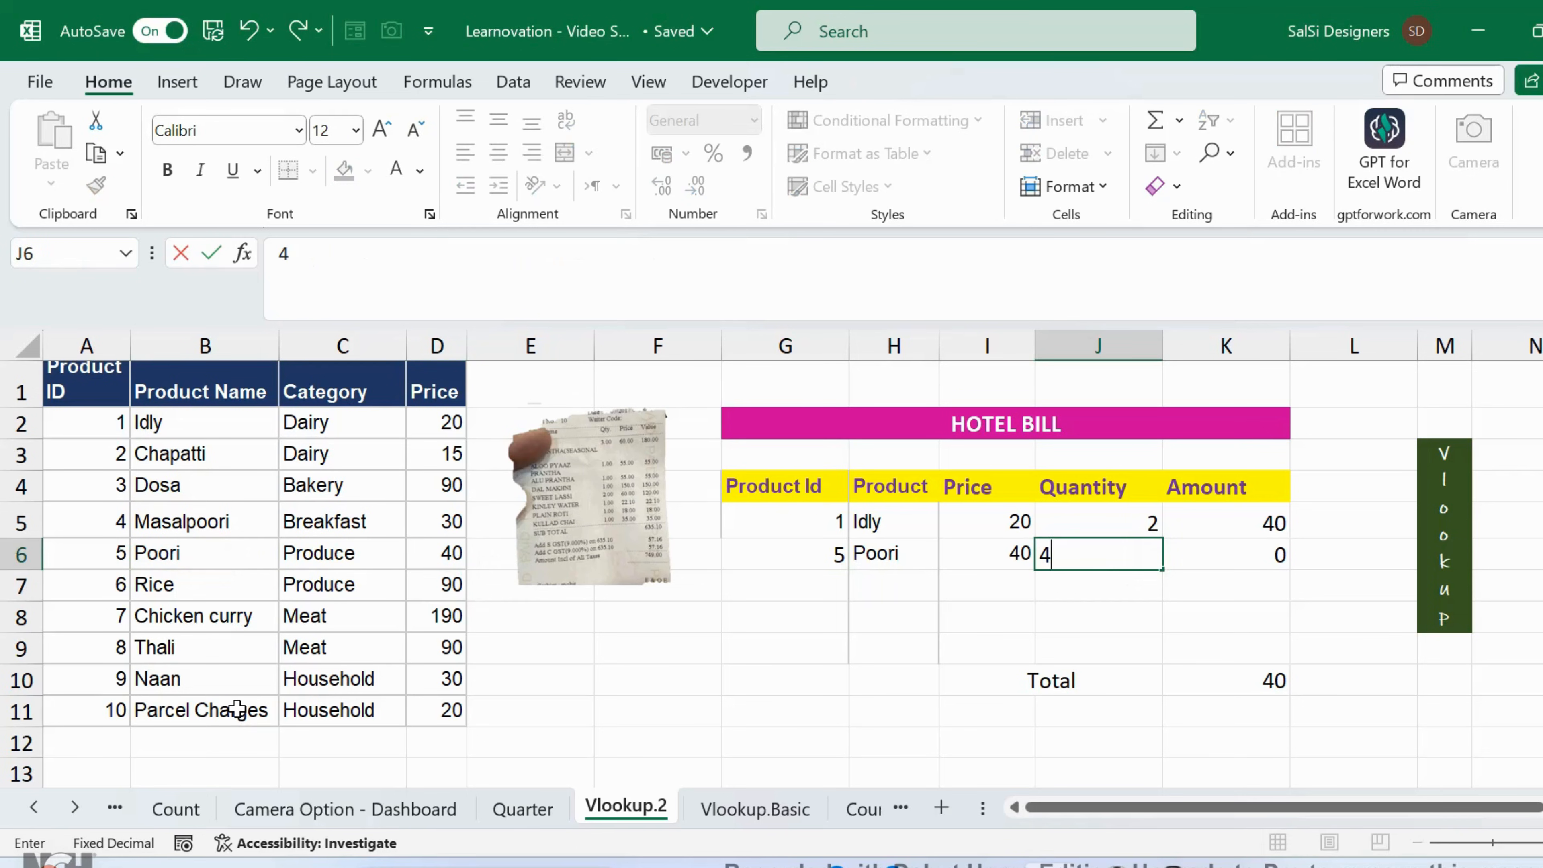
key(Return)
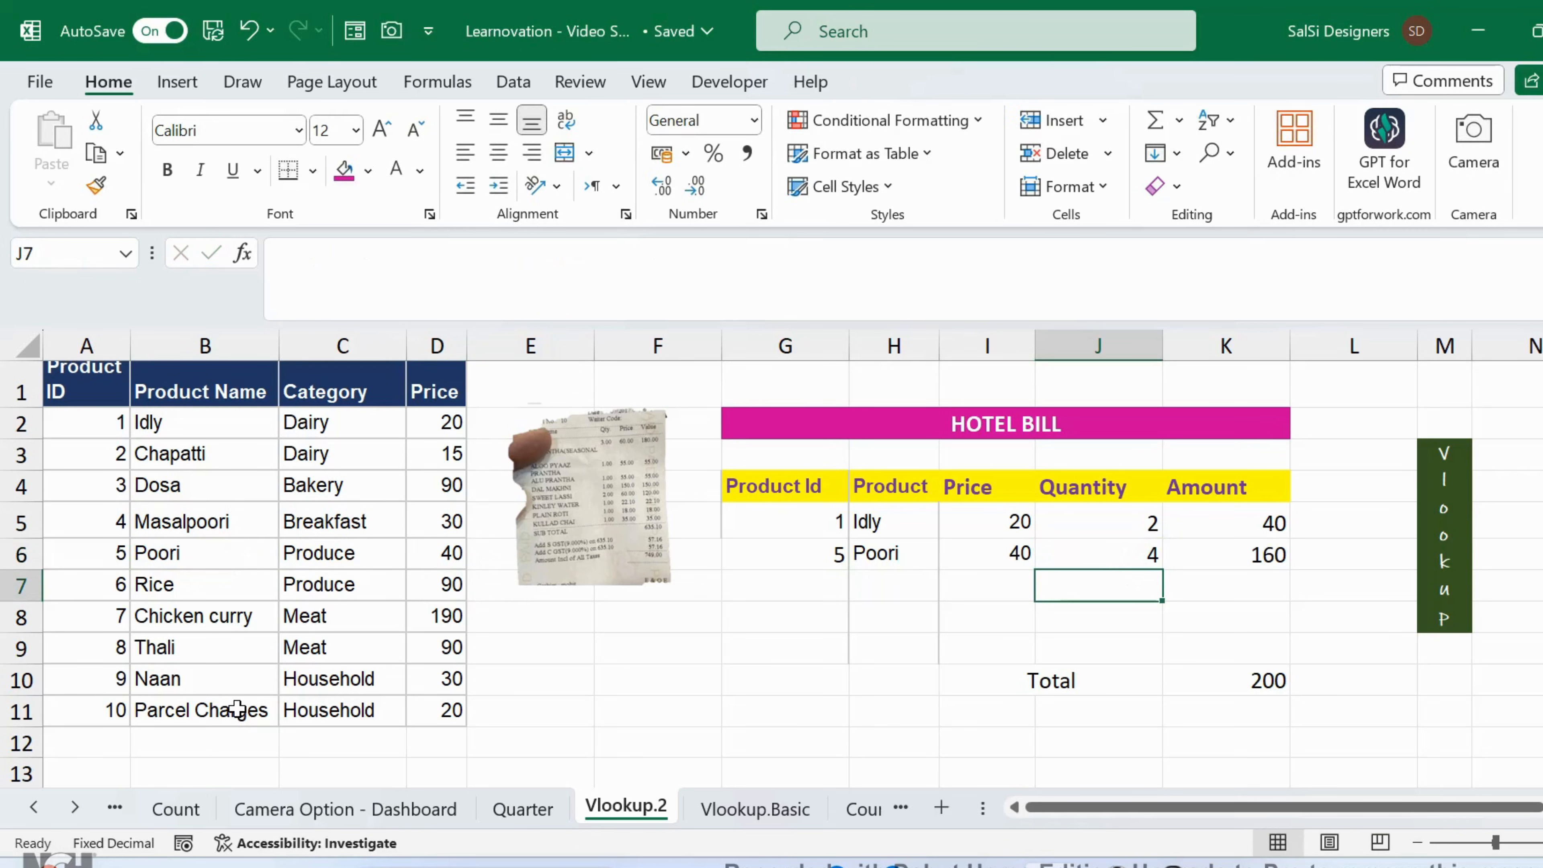
click(1225, 552)
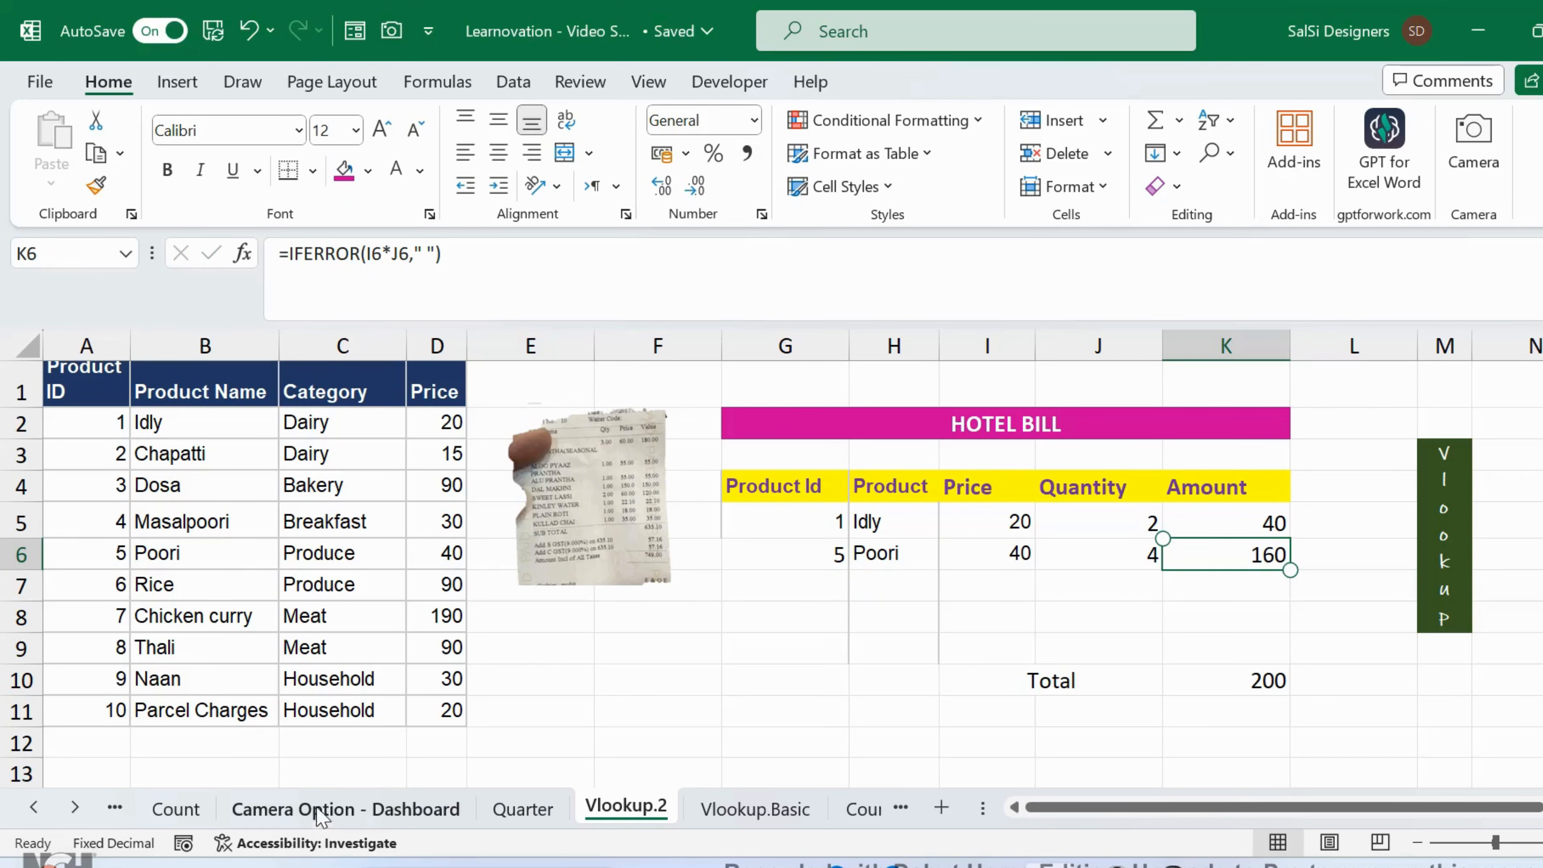
click(1273, 681)
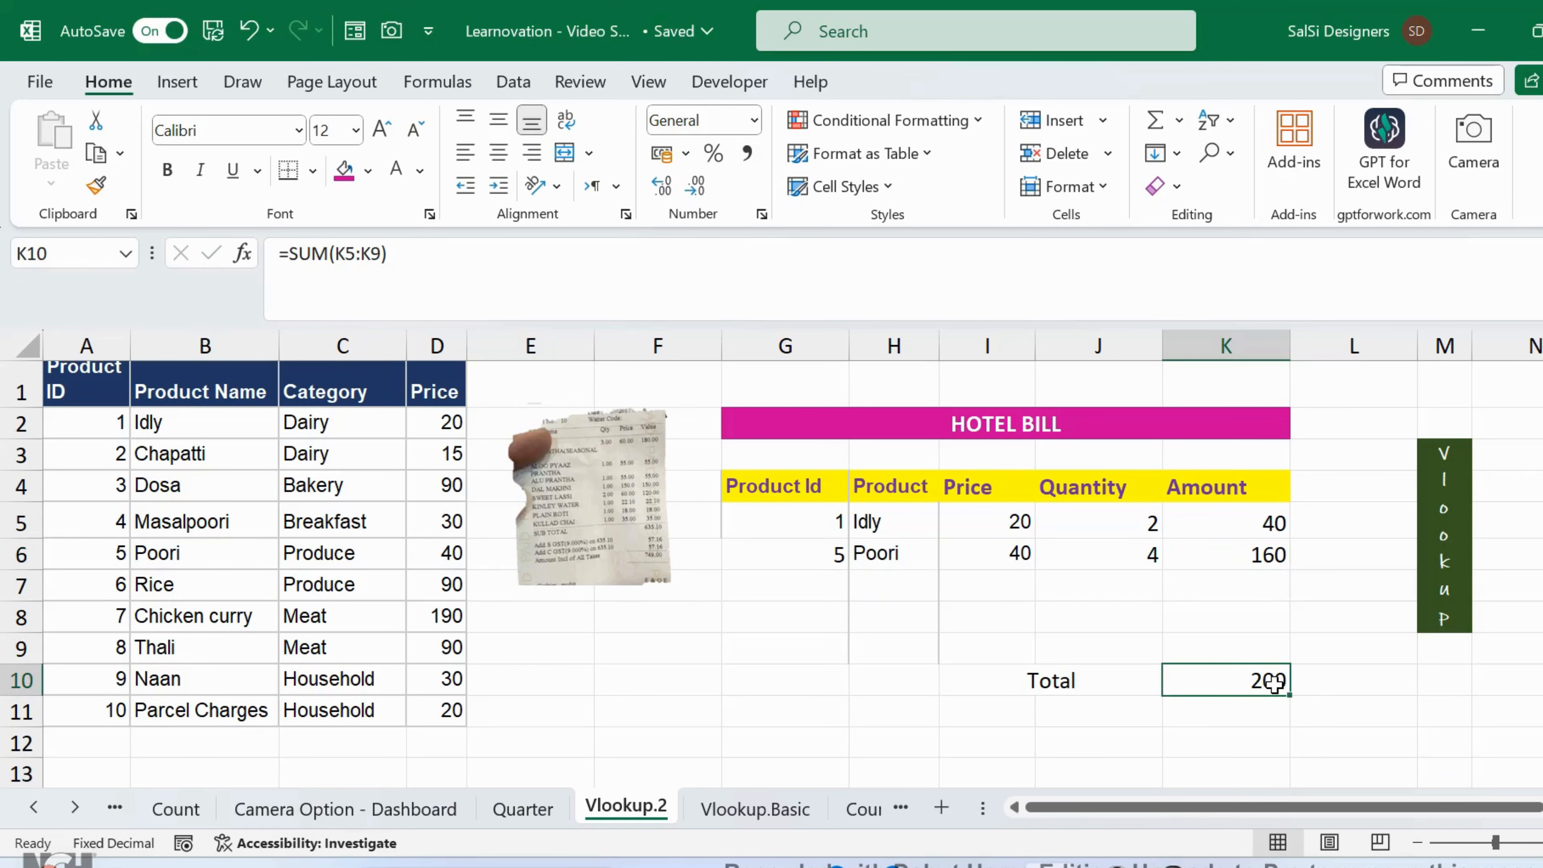
Step: Add a third item to the hotel bill with product ID 6 in G7 and quantity 1 in J7
click(810, 579)
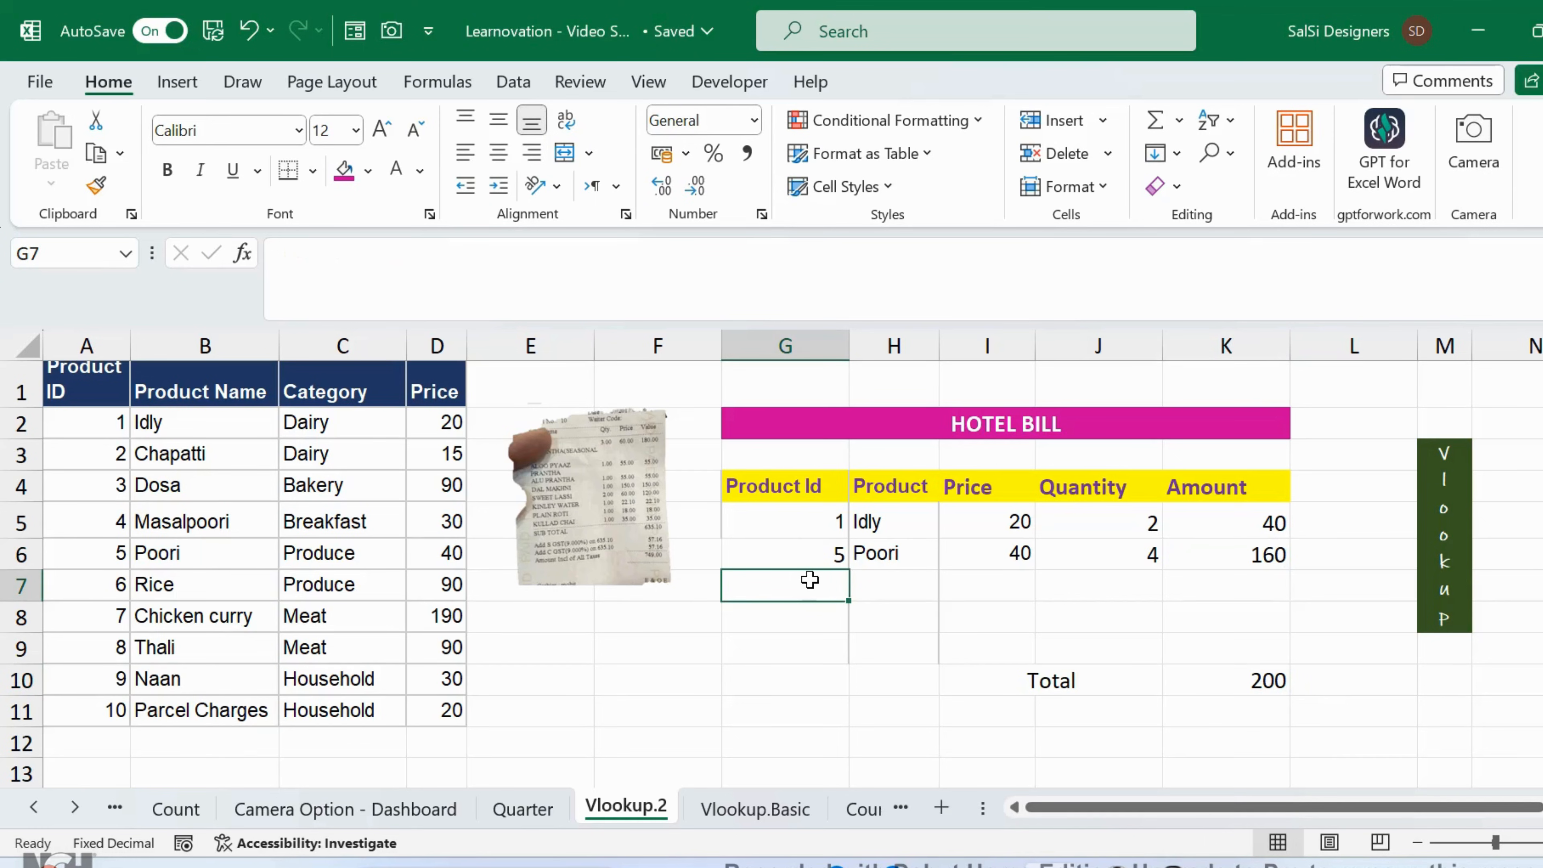
text(6)
key(Return)
key(Right)
key(Up)
key(Up)
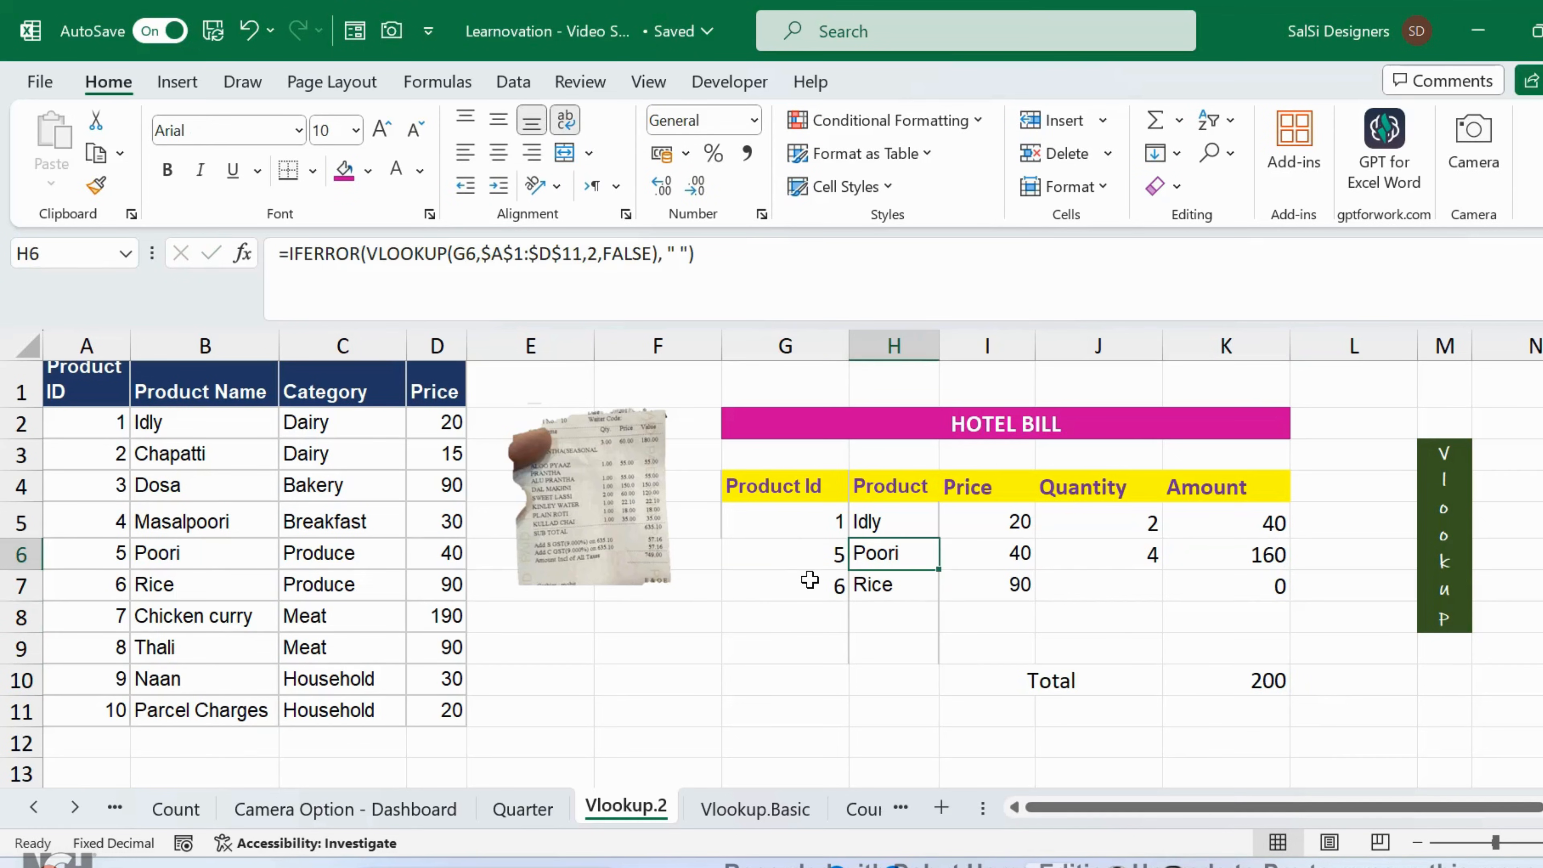
key(Down)
key(Right)
key(Right)
text(1)
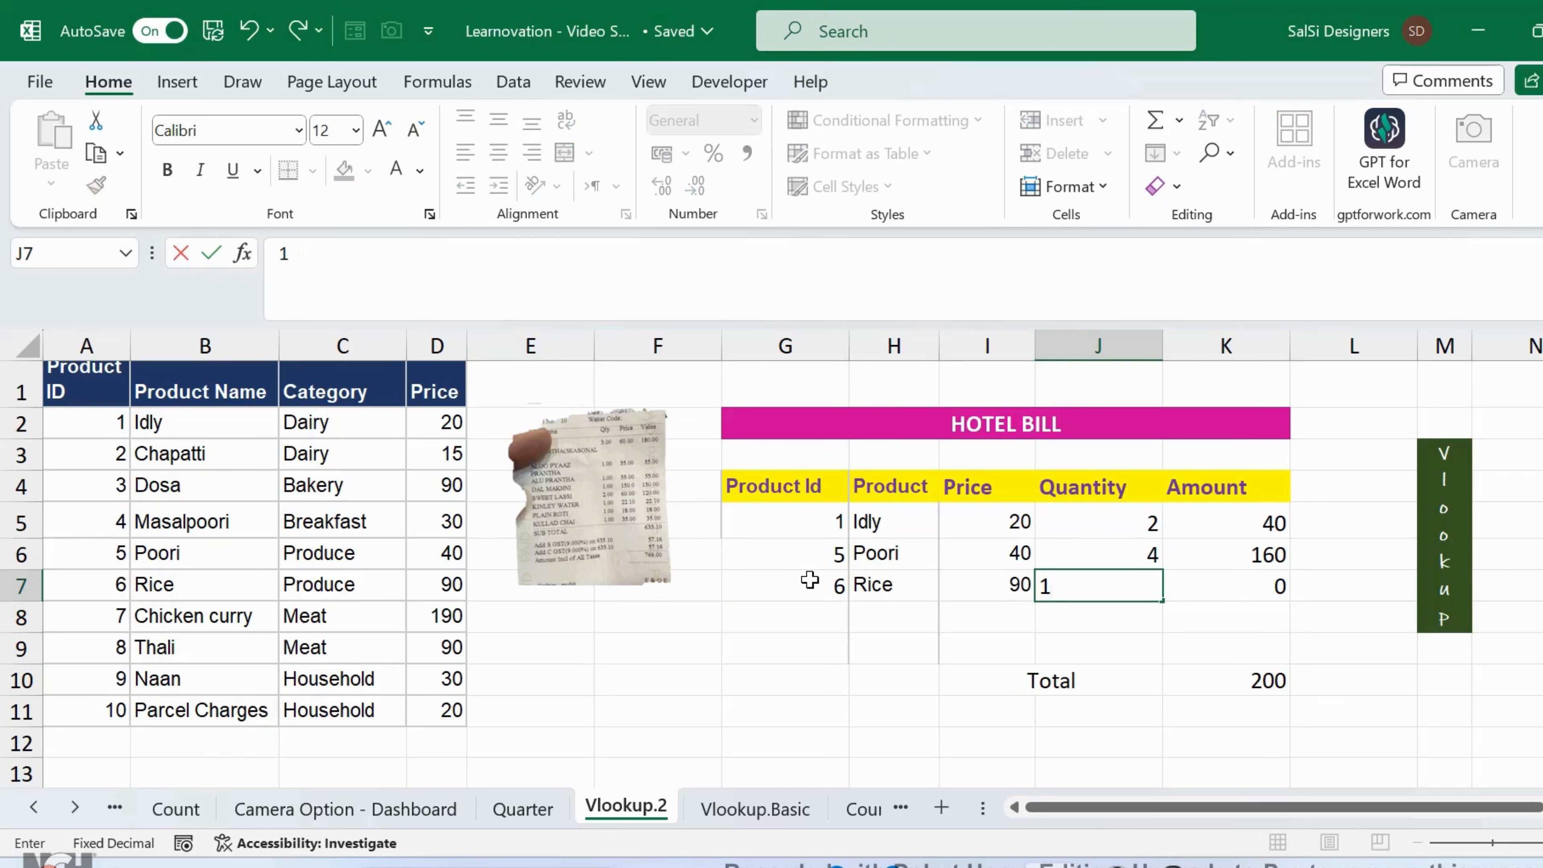
key(Return)
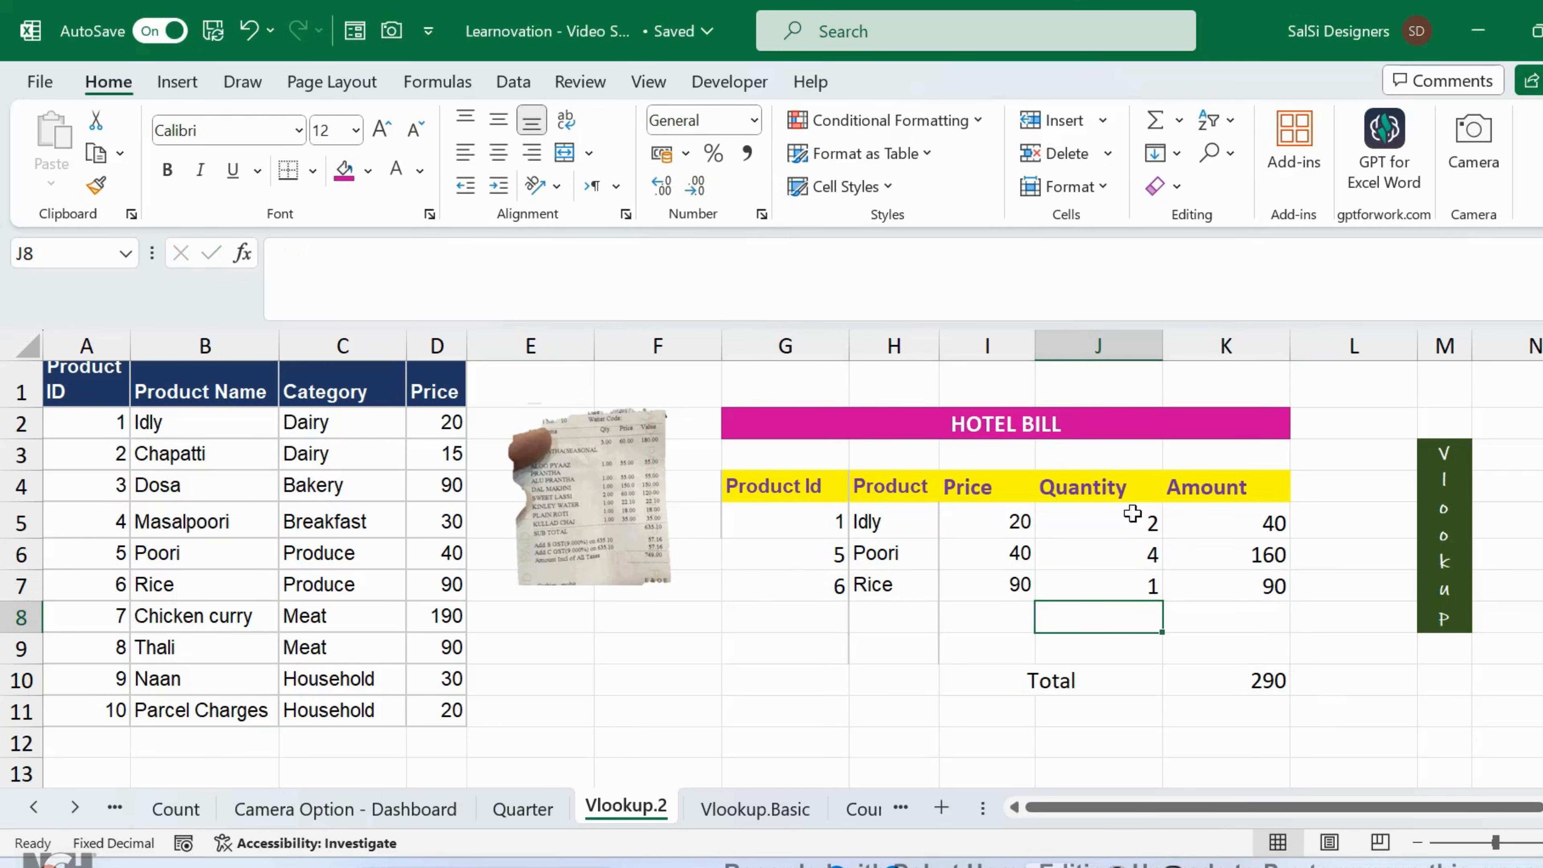
Step: Select the whole hotel bill, G2:K10, to review it
click(827, 429)
drag(875, 462, 1051, 695)
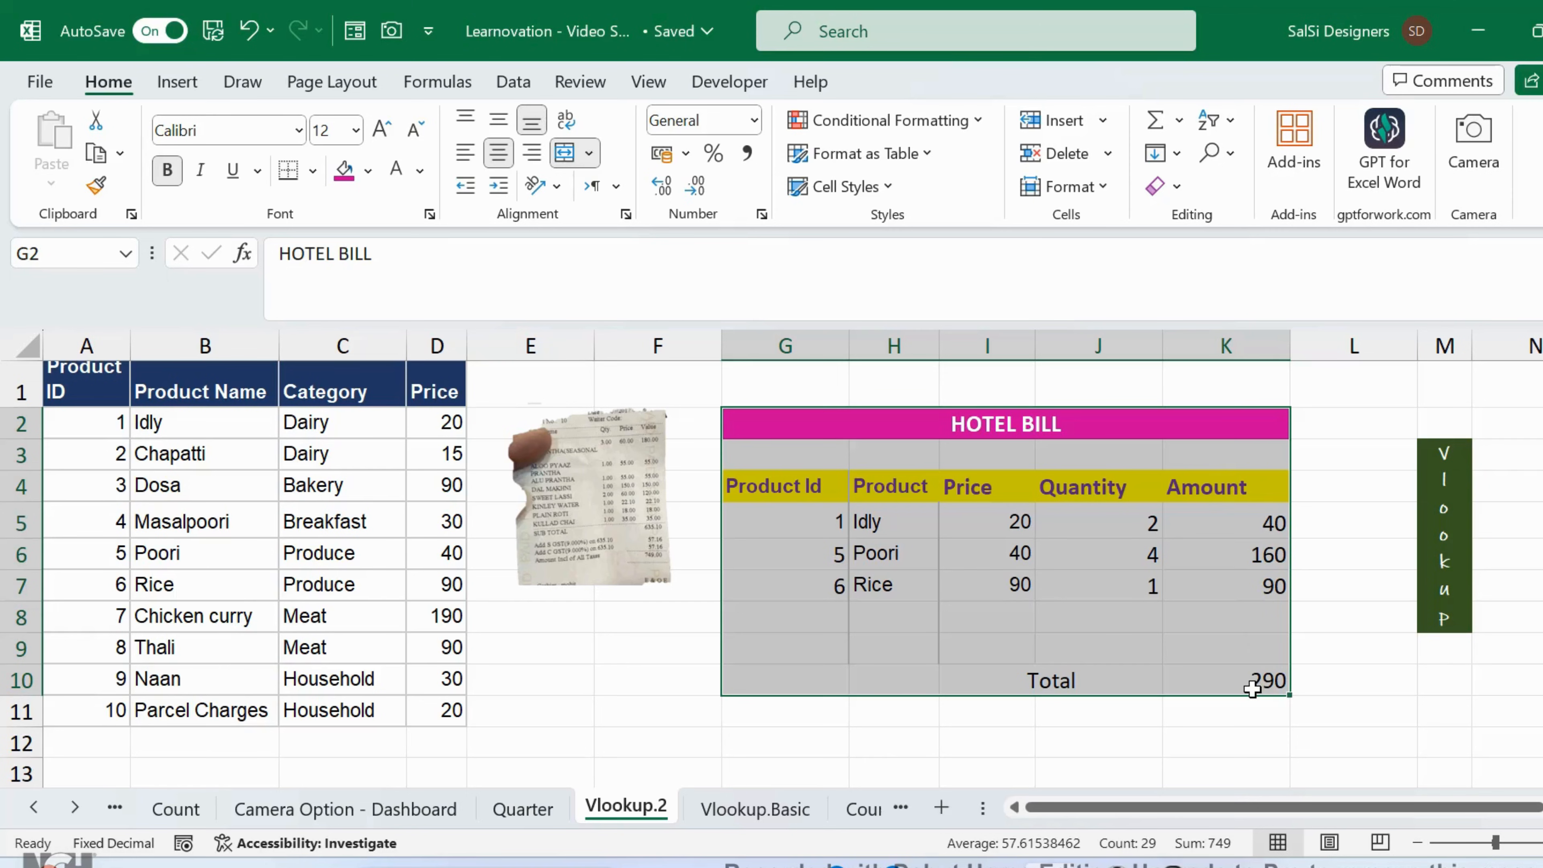
click(814, 584)
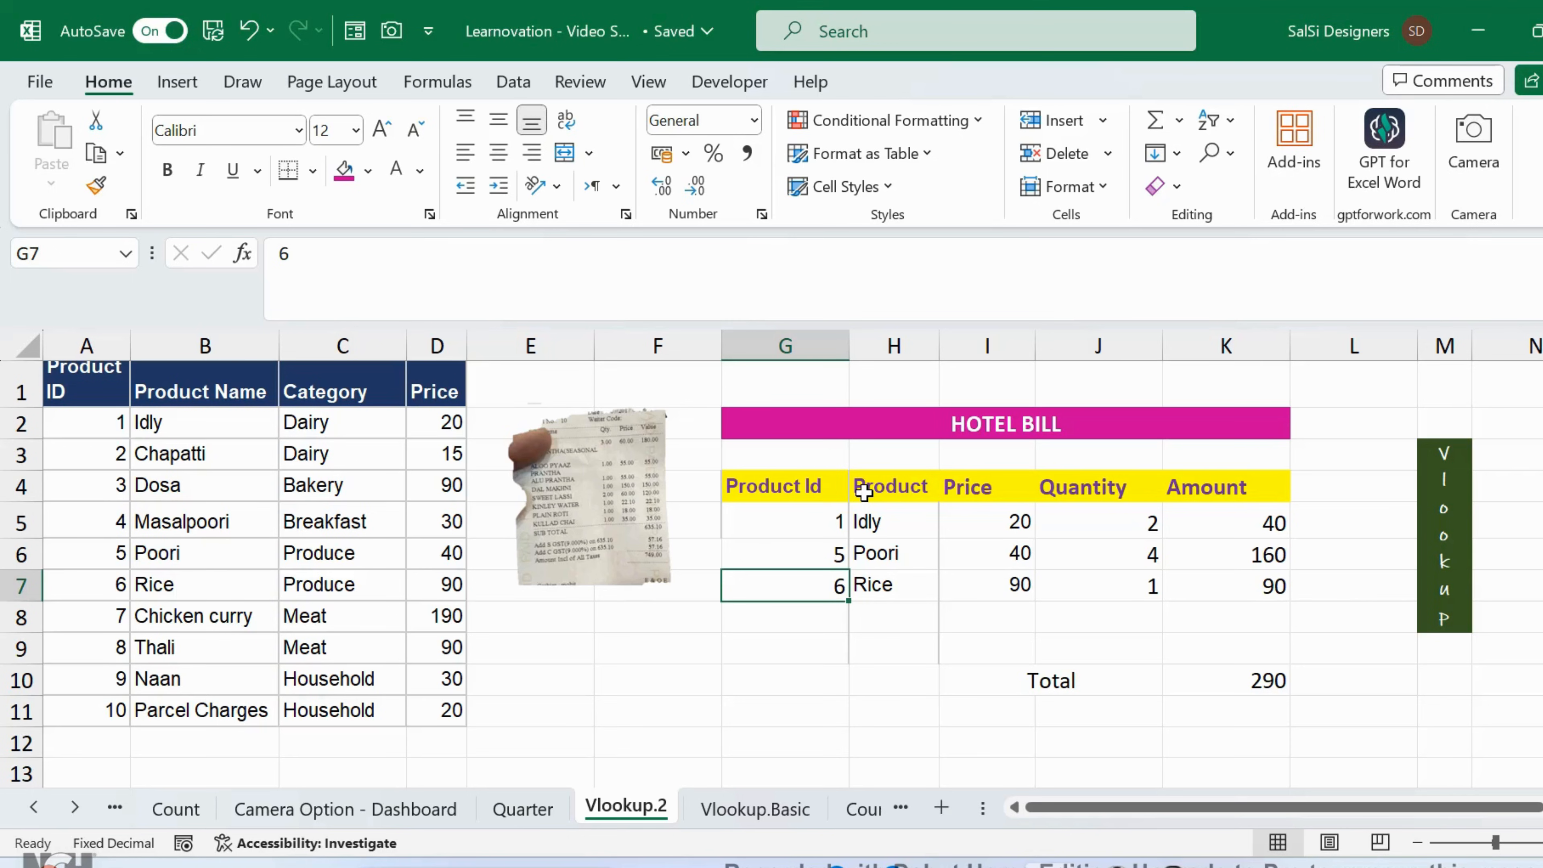
Step: Clear the hotel bill cells G5:K11 and delete the receipt picture
drag(802, 527, 1202, 697)
key(Delete)
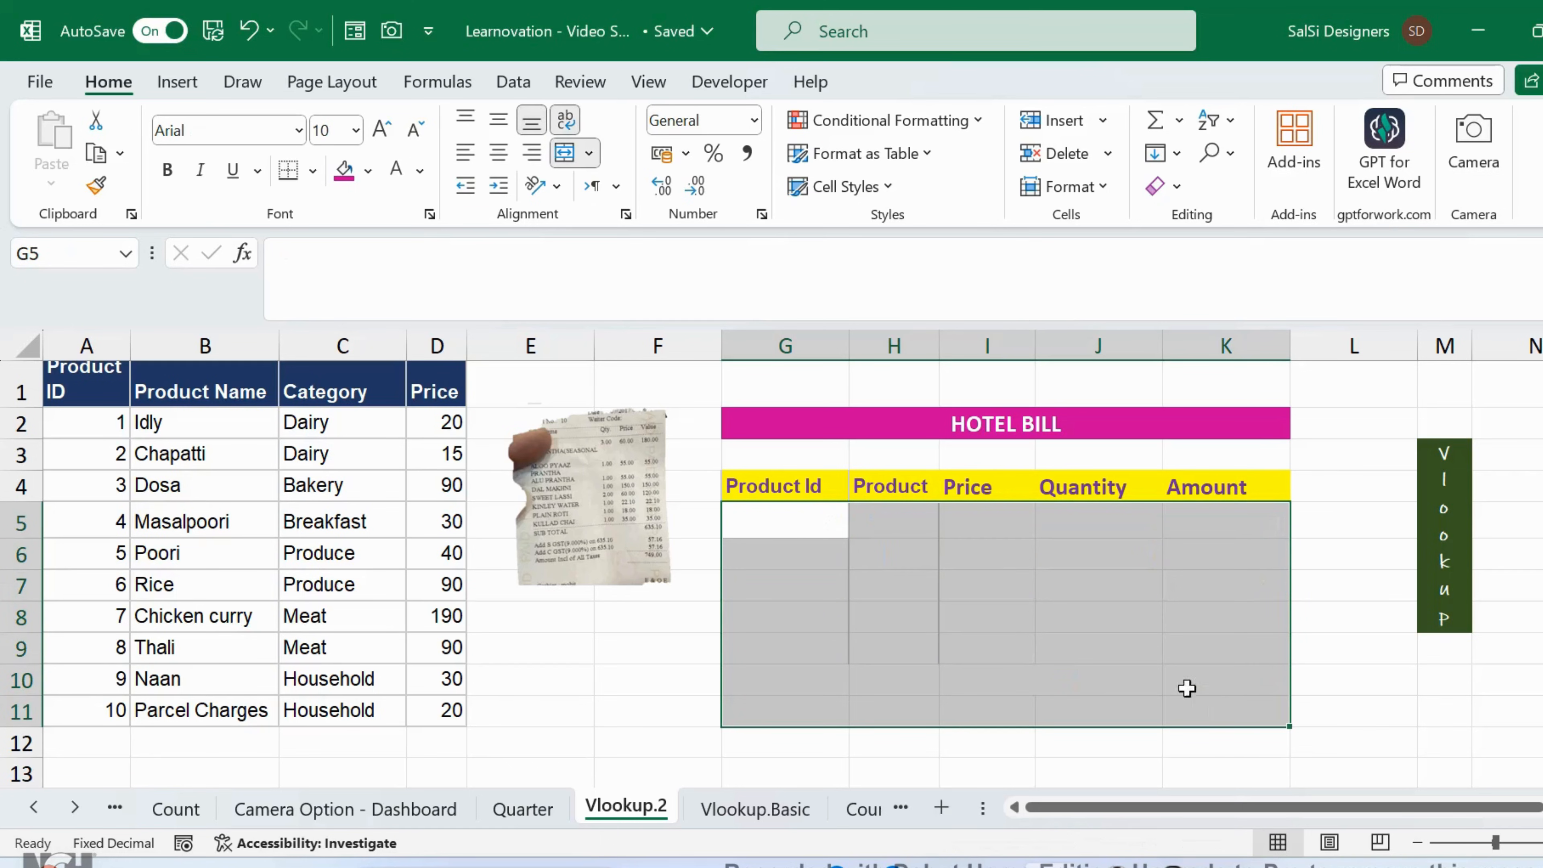
click(788, 526)
click(620, 495)
key(Delete)
click(802, 522)
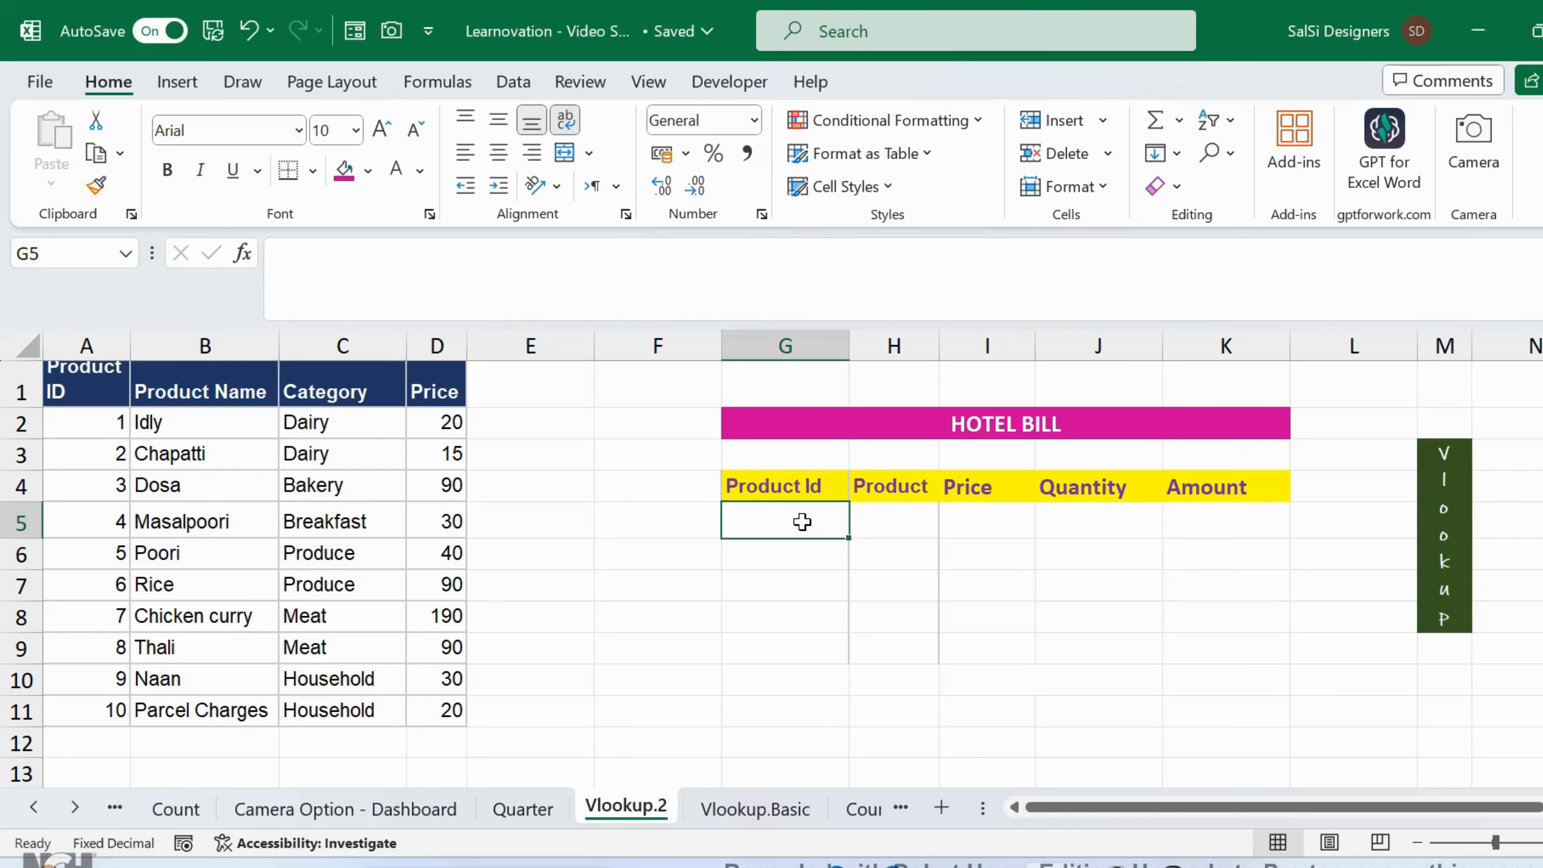
Step: Examine the product table's Product ID, Product Name and Category columns and its rows 3 and 4
click(97, 344)
click(177, 347)
click(354, 343)
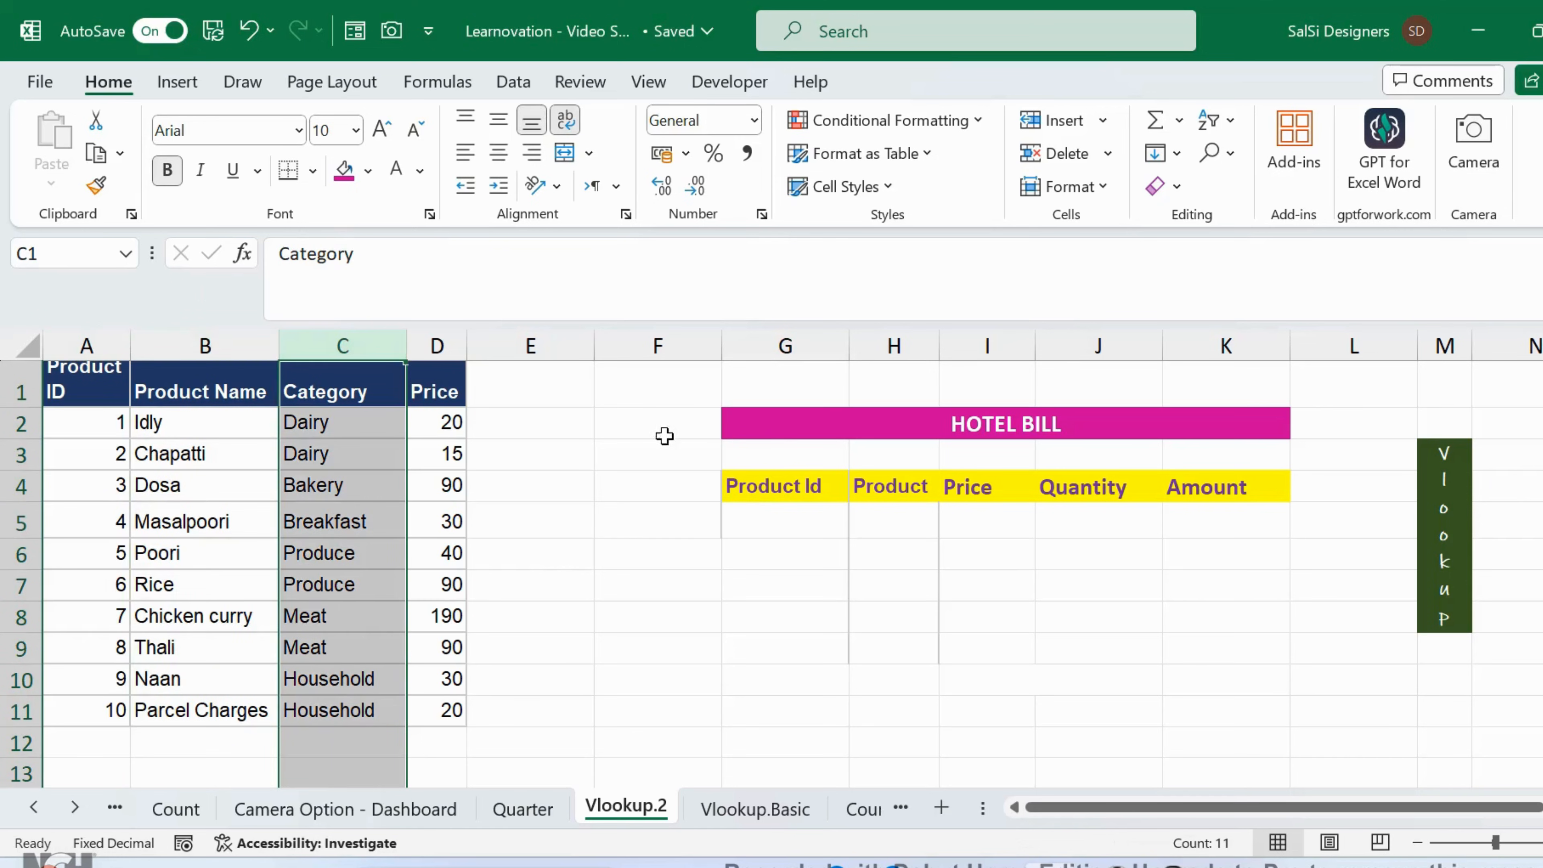
click(18, 454)
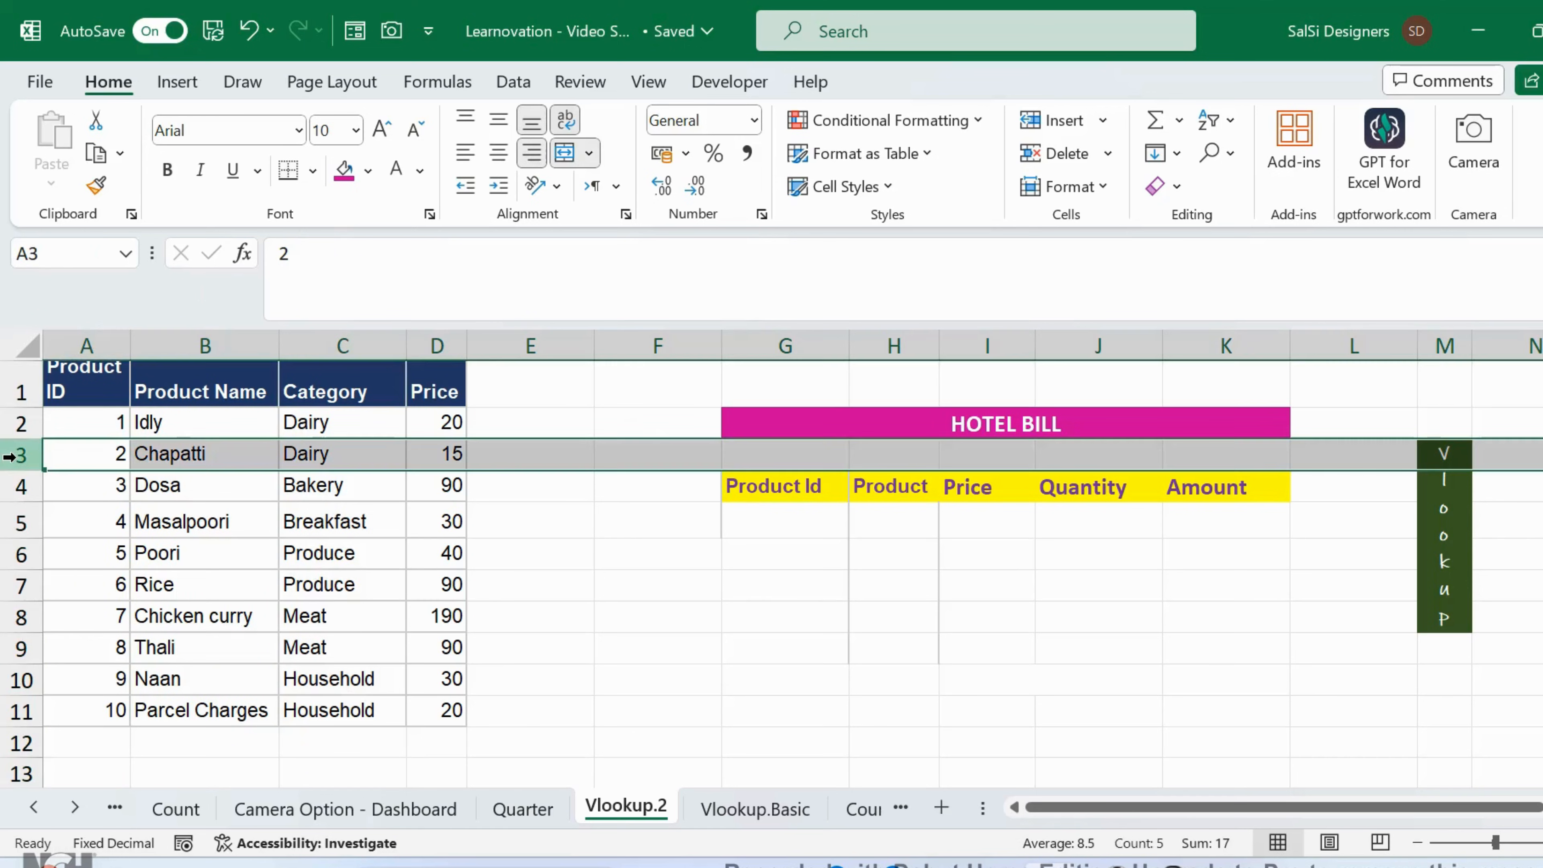
click(12, 487)
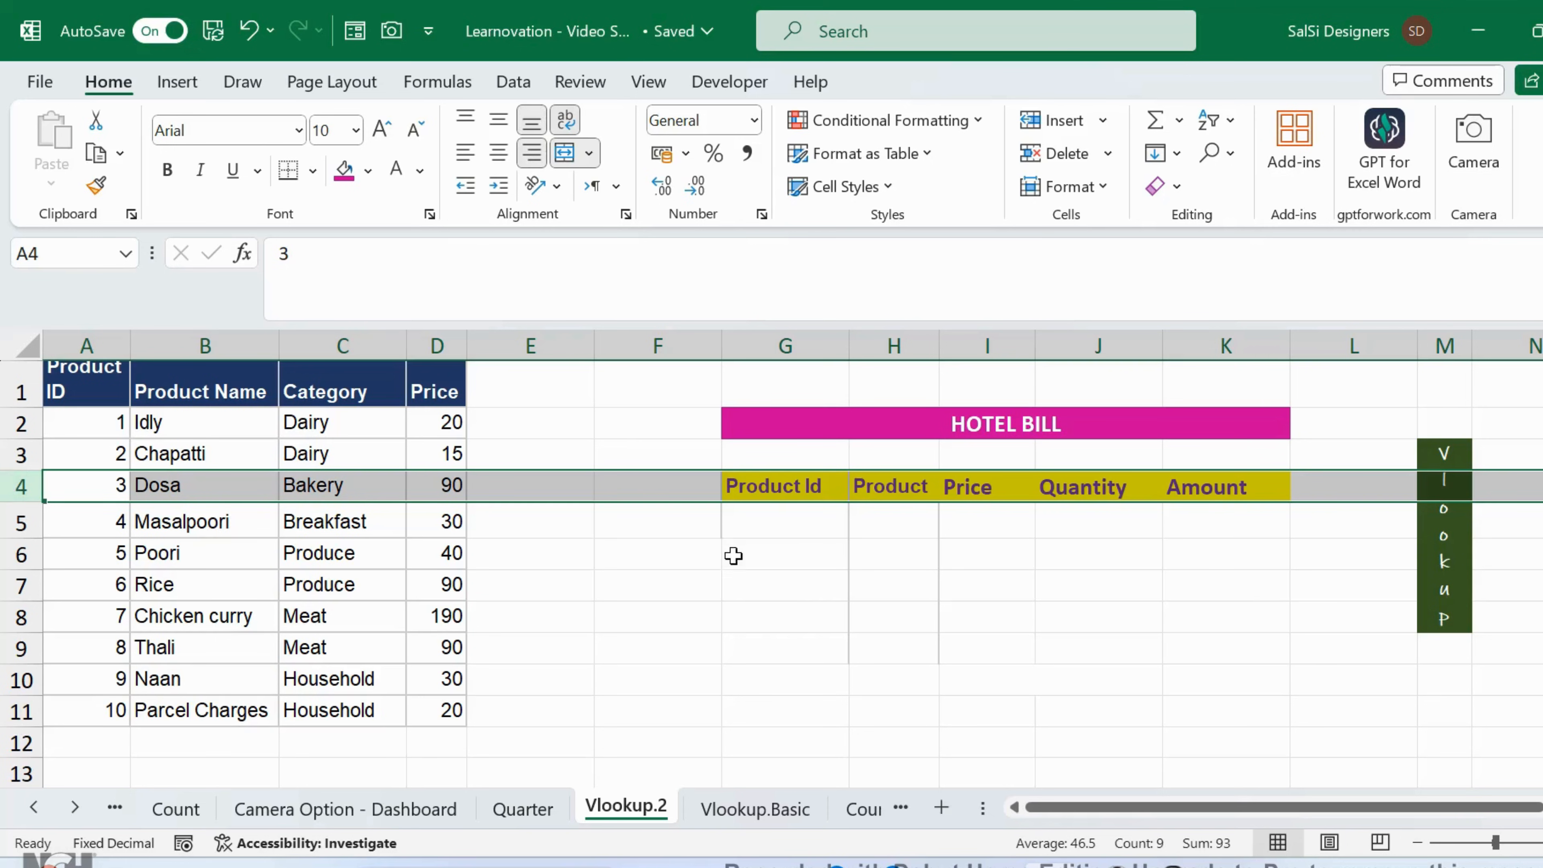
click(823, 580)
key(Up)
key(Up)
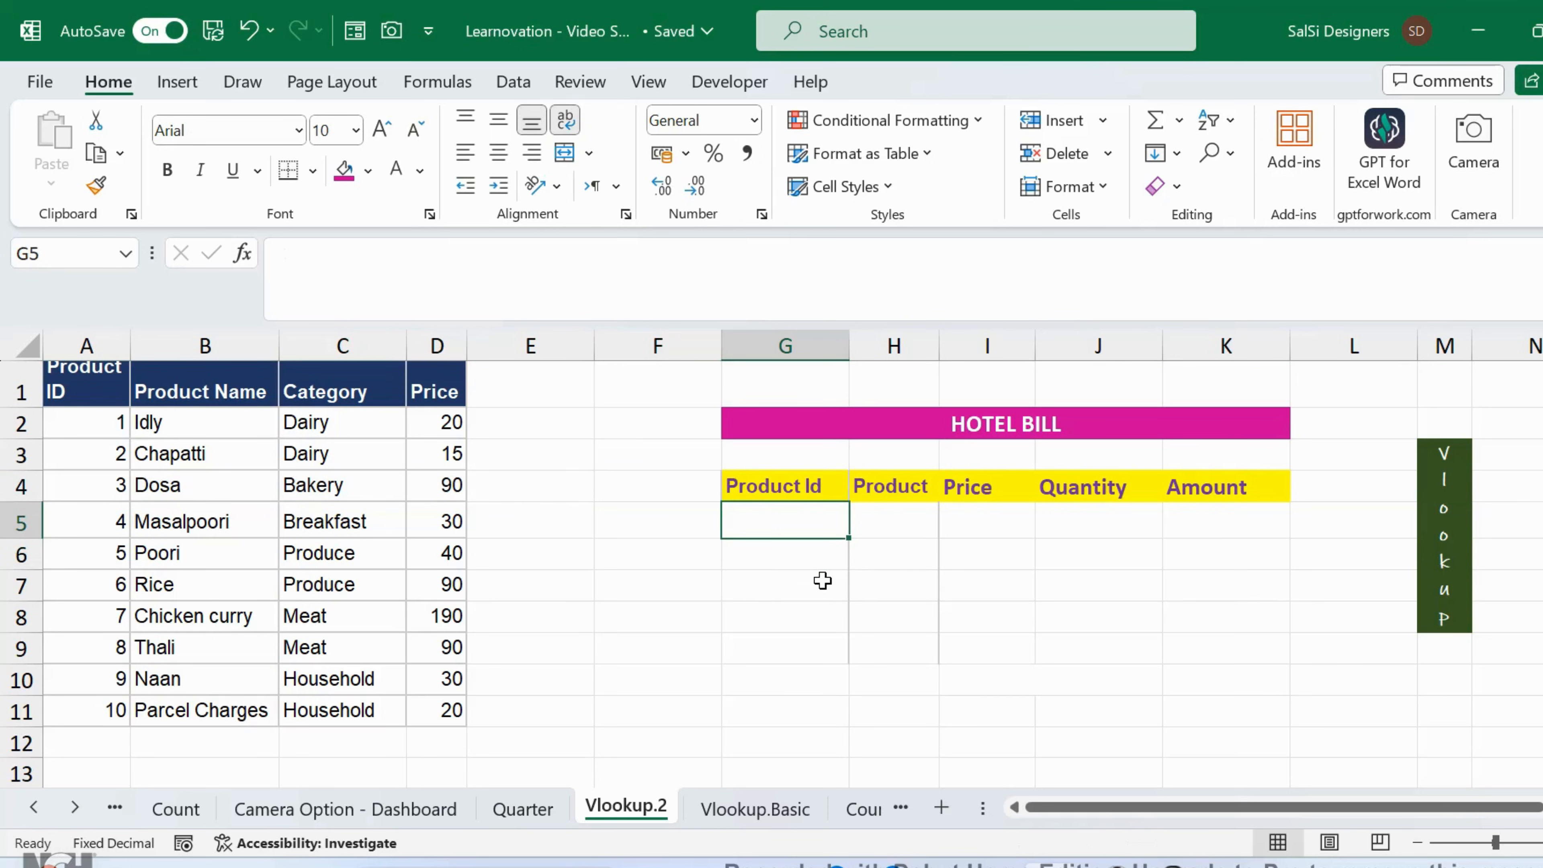
click(98, 344)
click(201, 340)
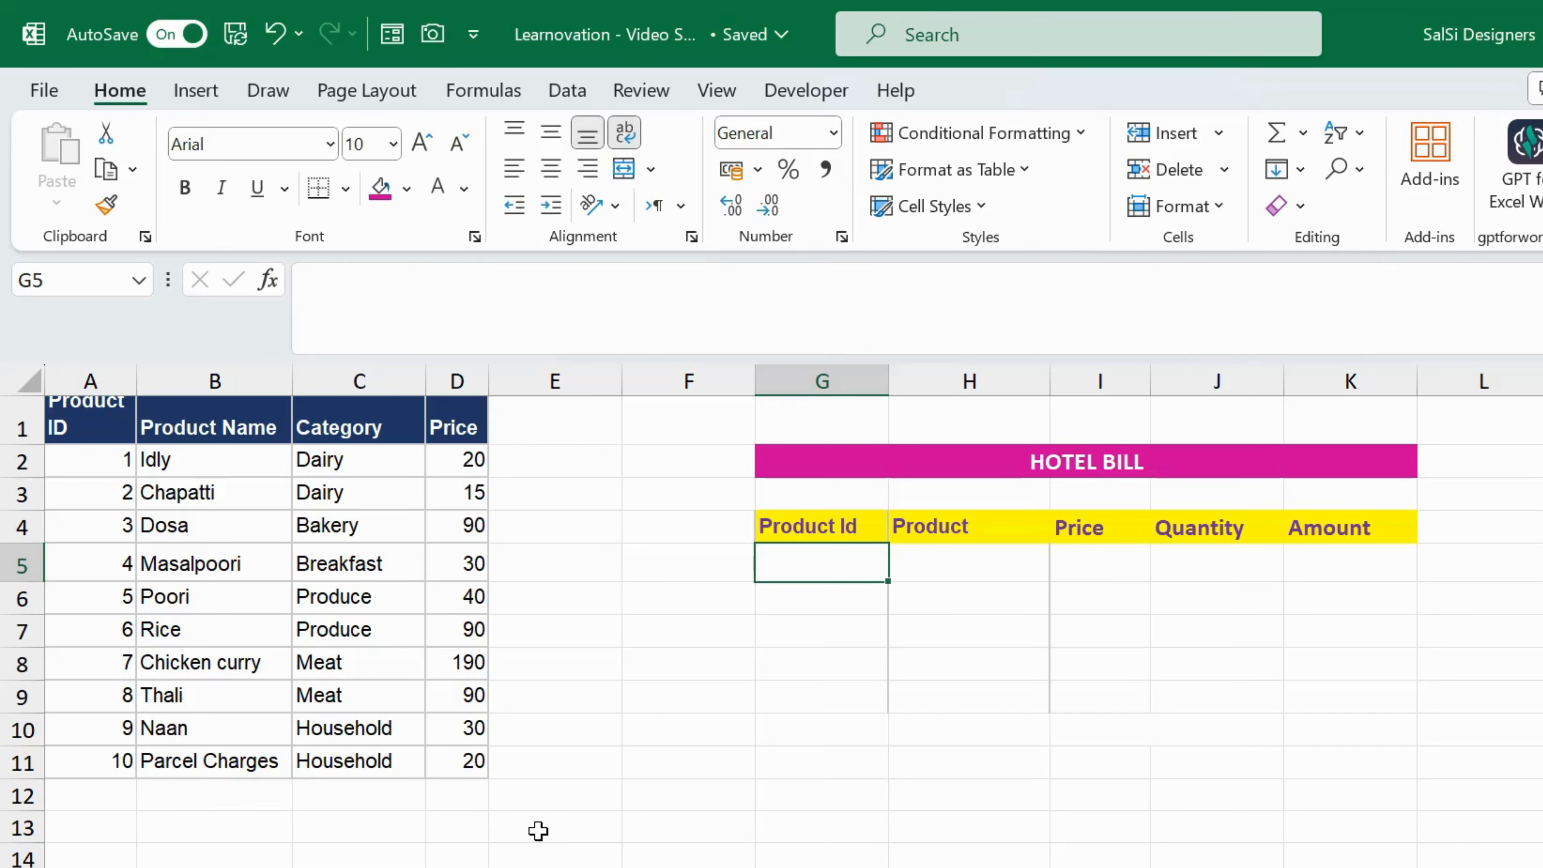
Step: Enter product ID 6 in G5, the first Product Id cell of the hotel bill
click(456, 630)
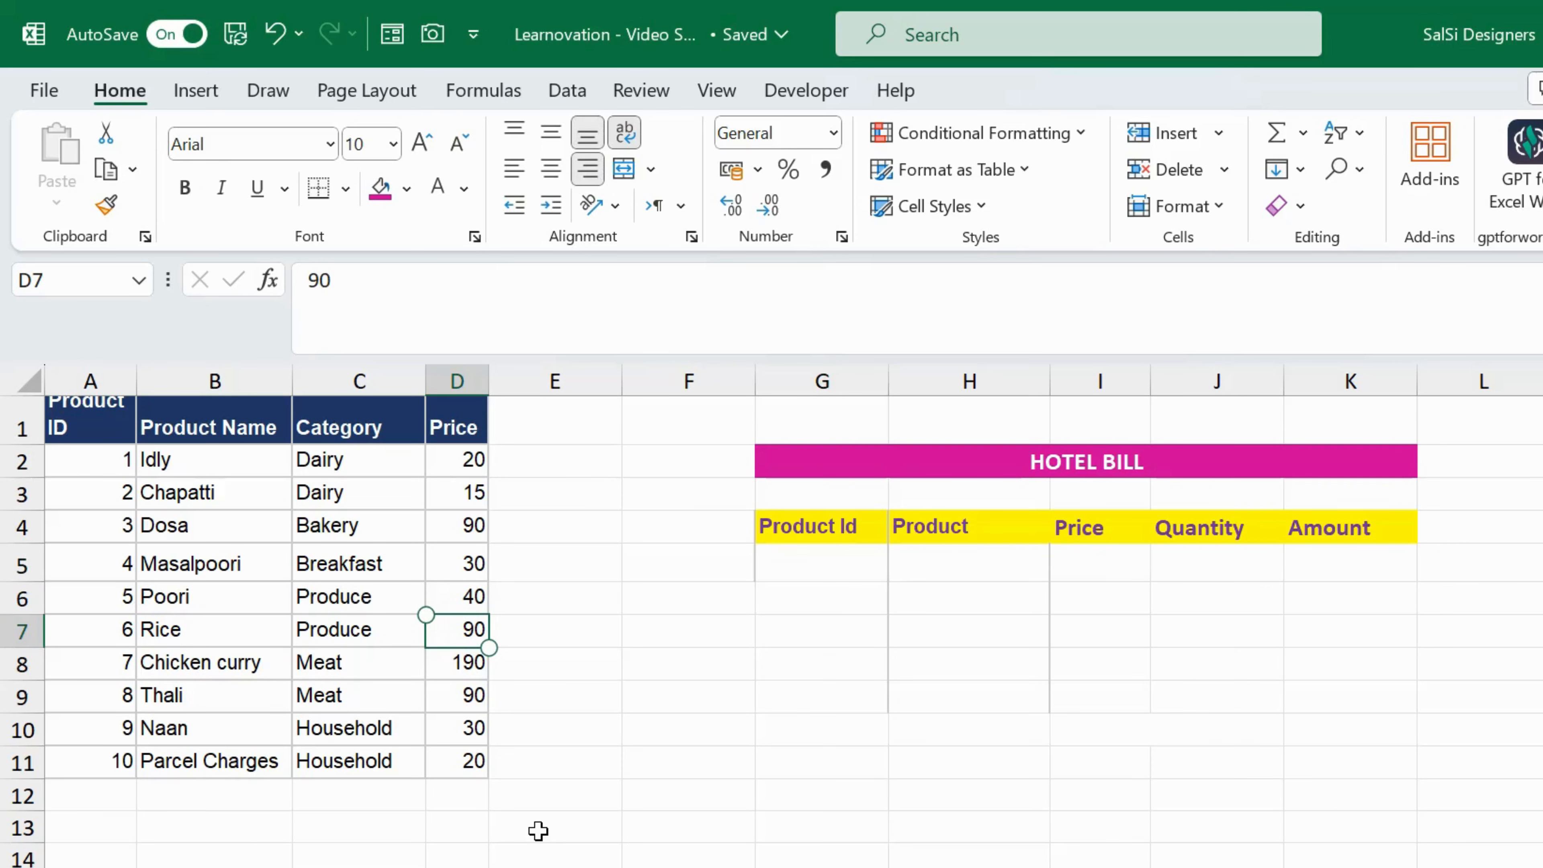
click(829, 562)
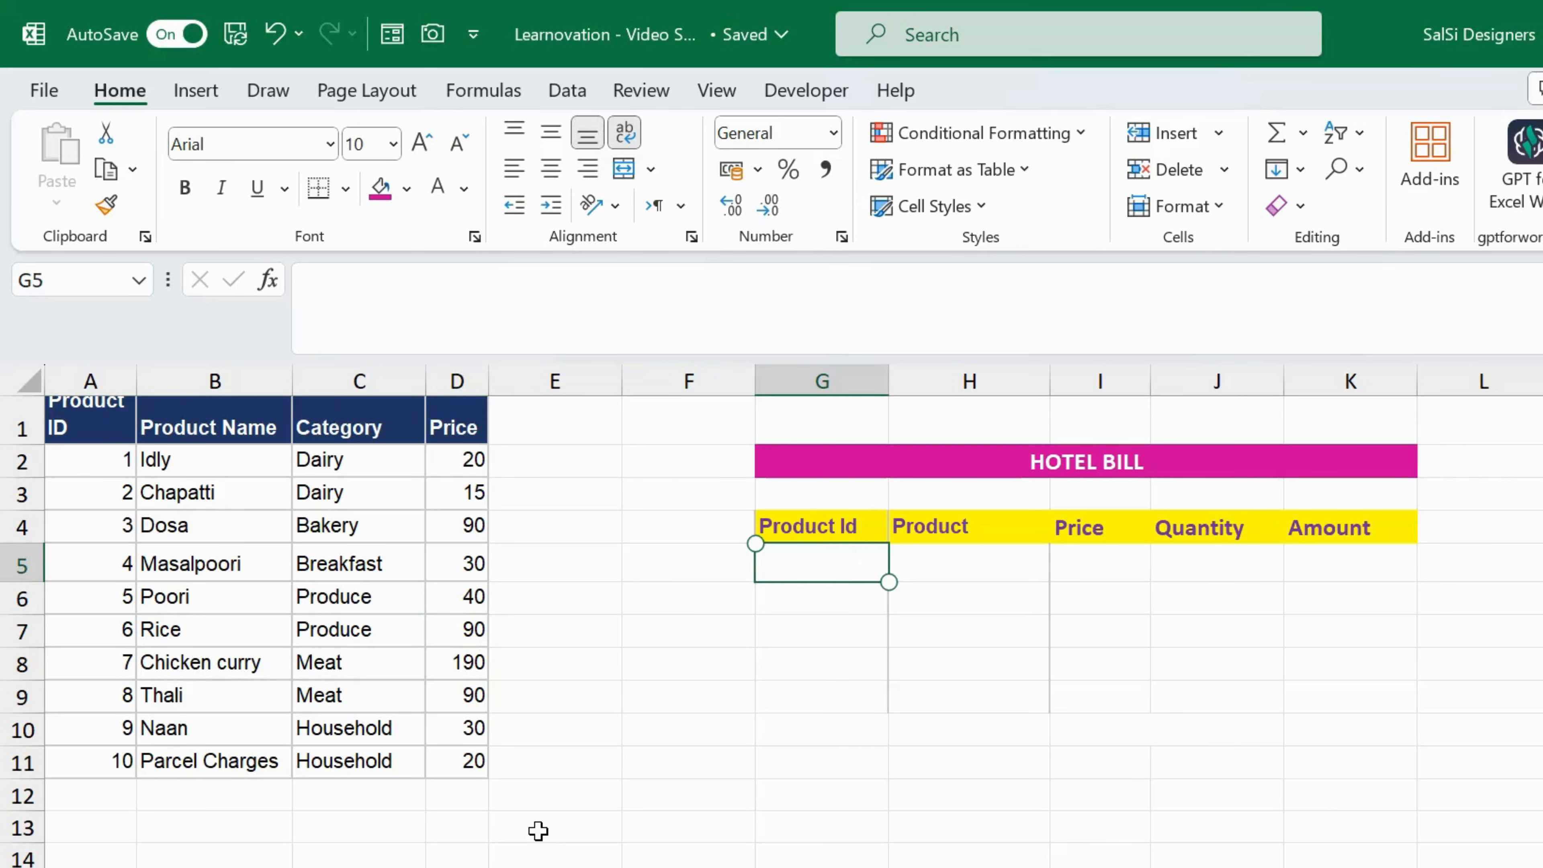
text(6)
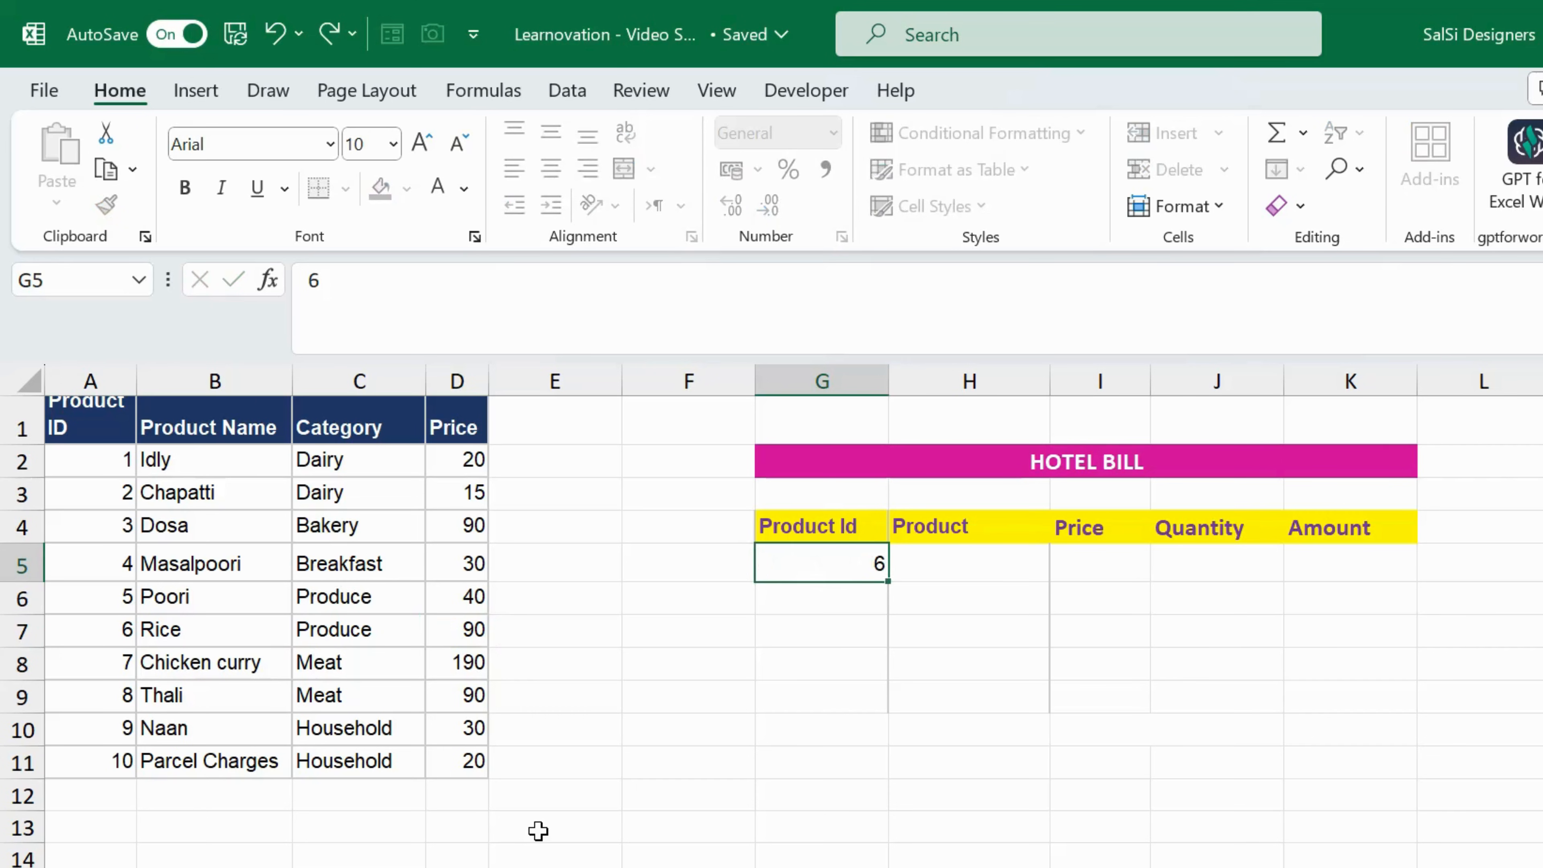
key(Return)
key(Up)
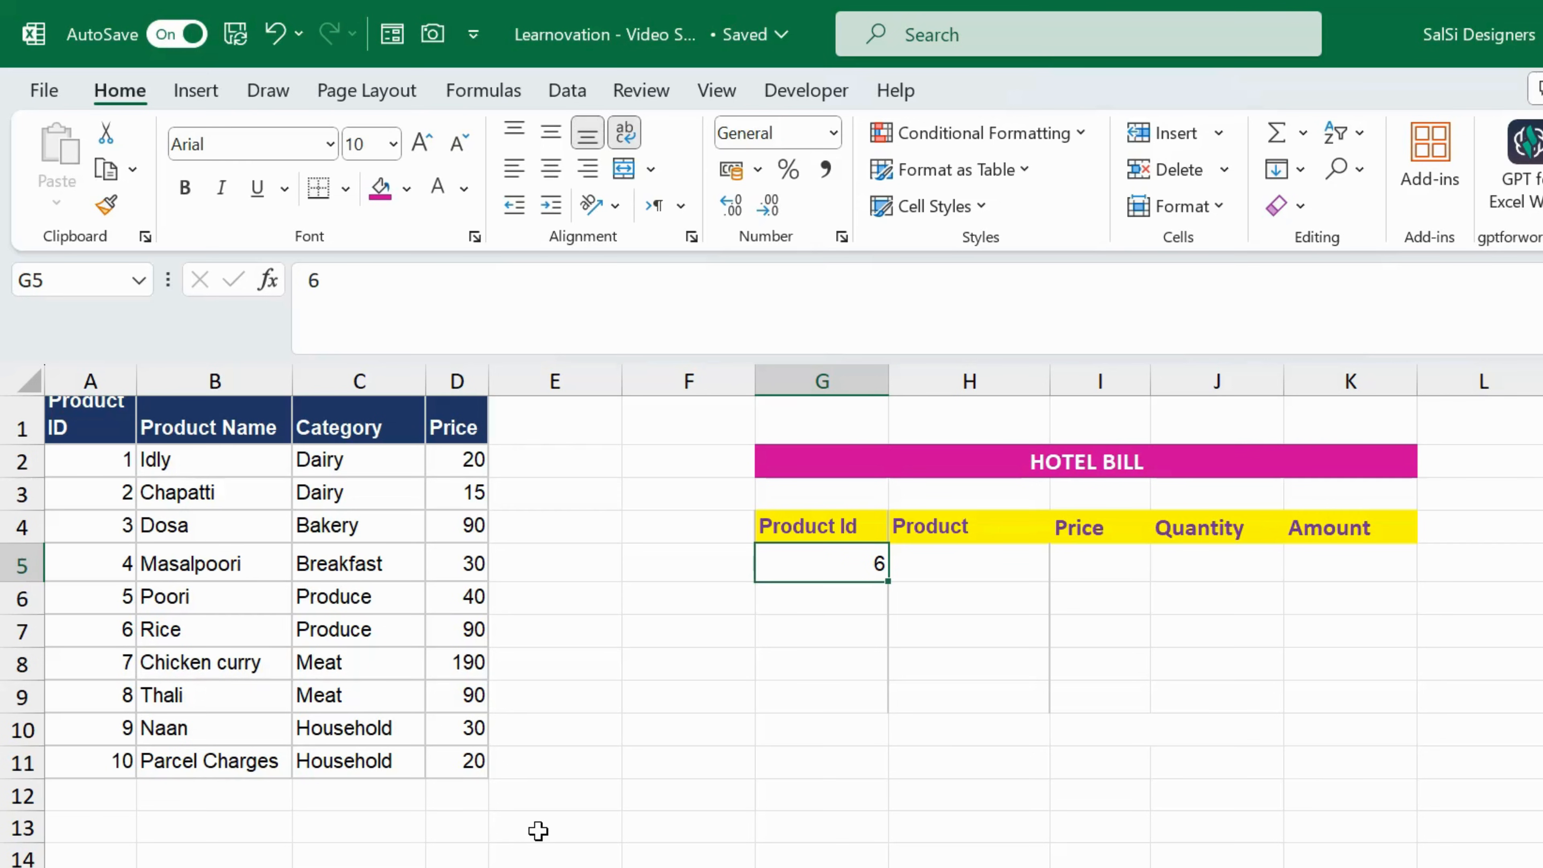
Step: Fetch the product name in H5 with =VLOOKUP(G5,A1:D11,2,FALSE), using the product table and an exact match
key(Right)
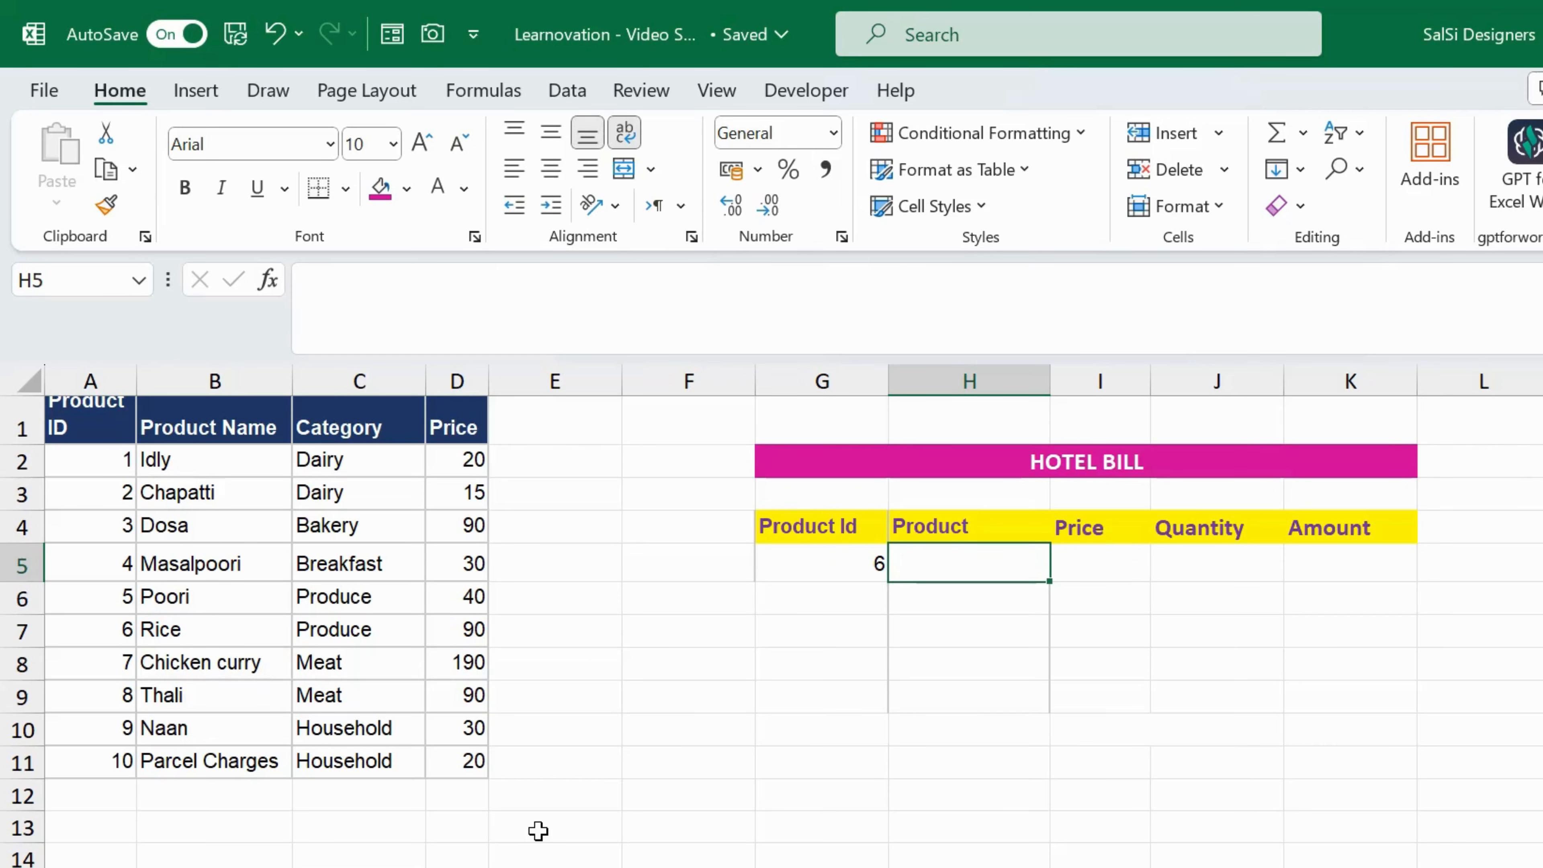
text(=)
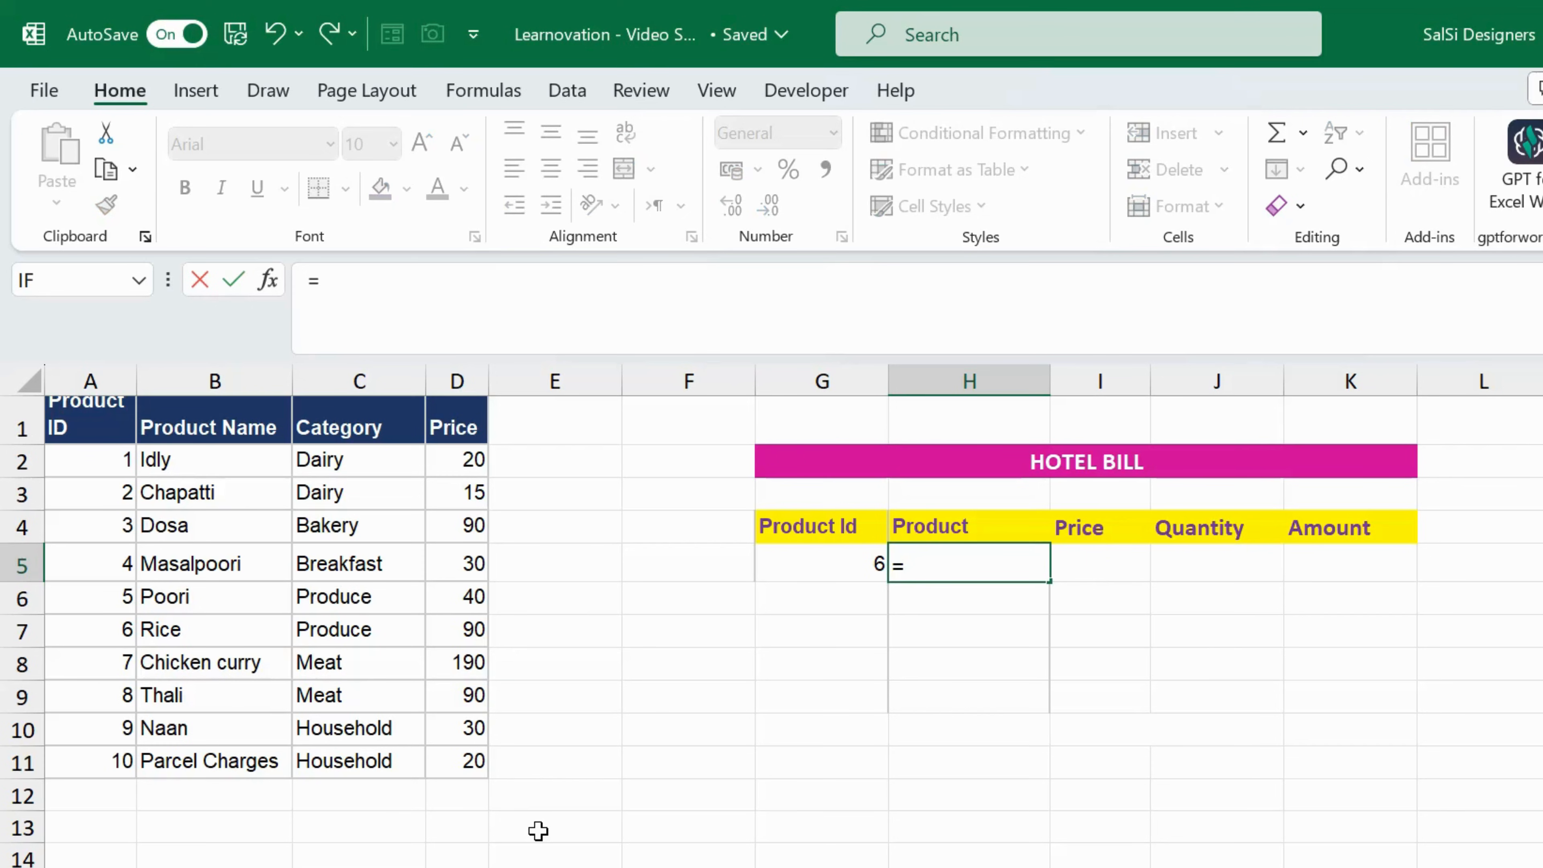
text(vlook)
key(Tab)
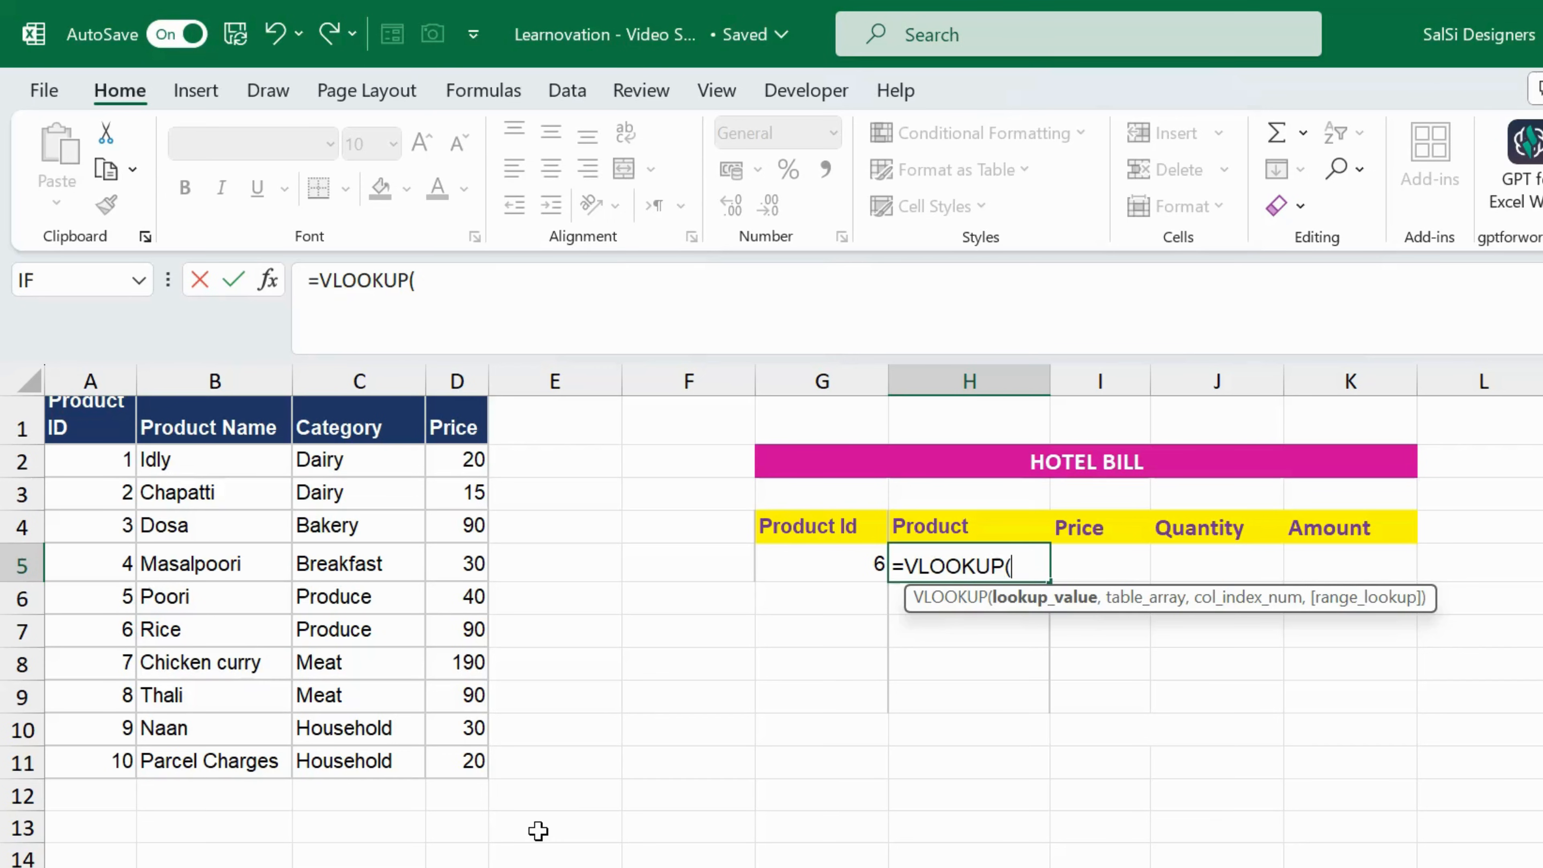
click(830, 559)
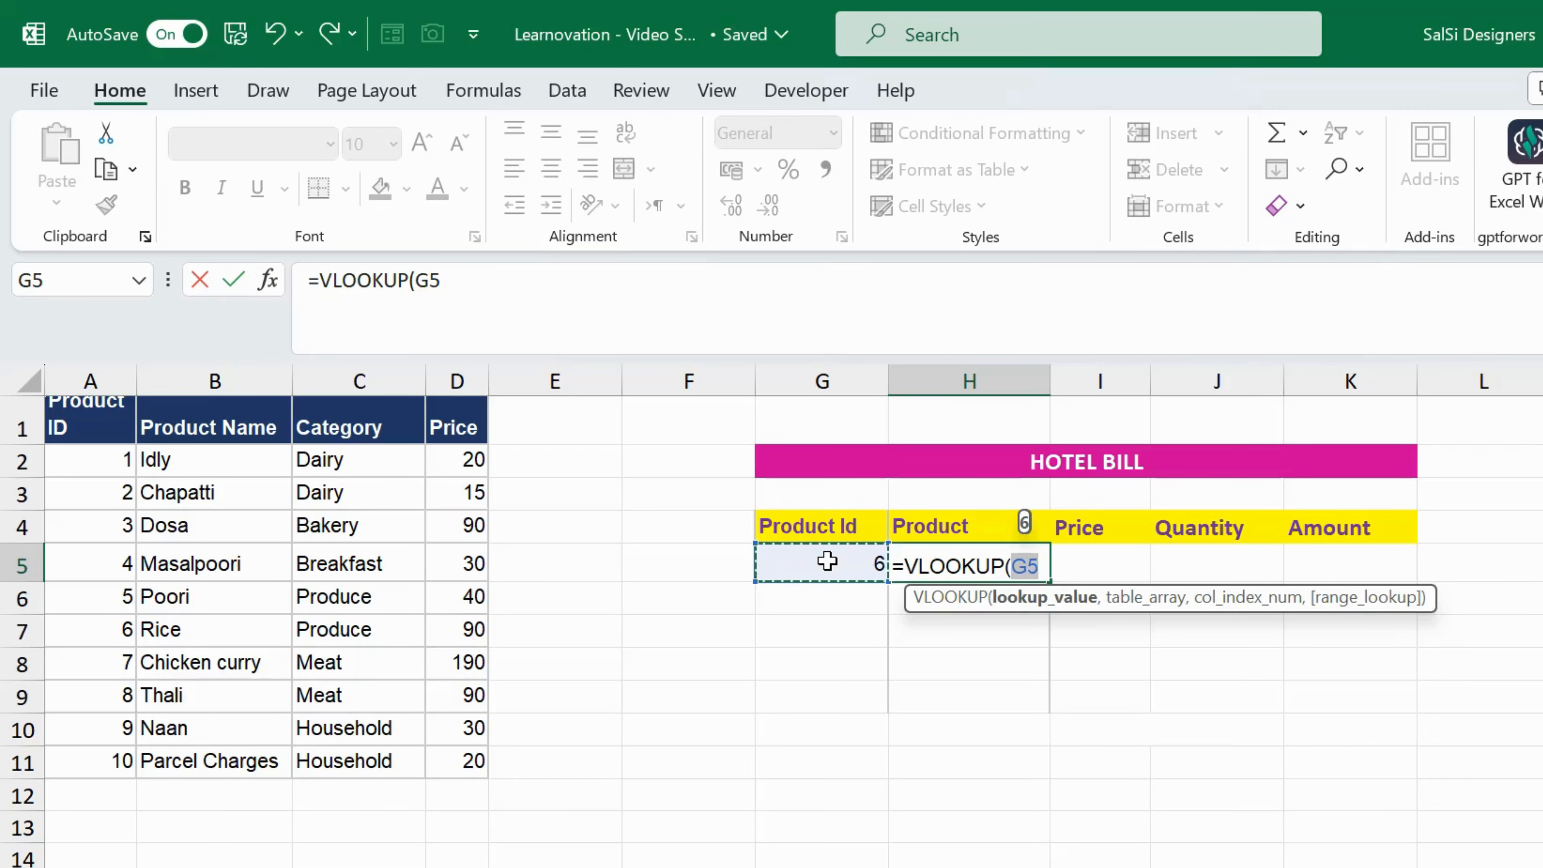
text(,)
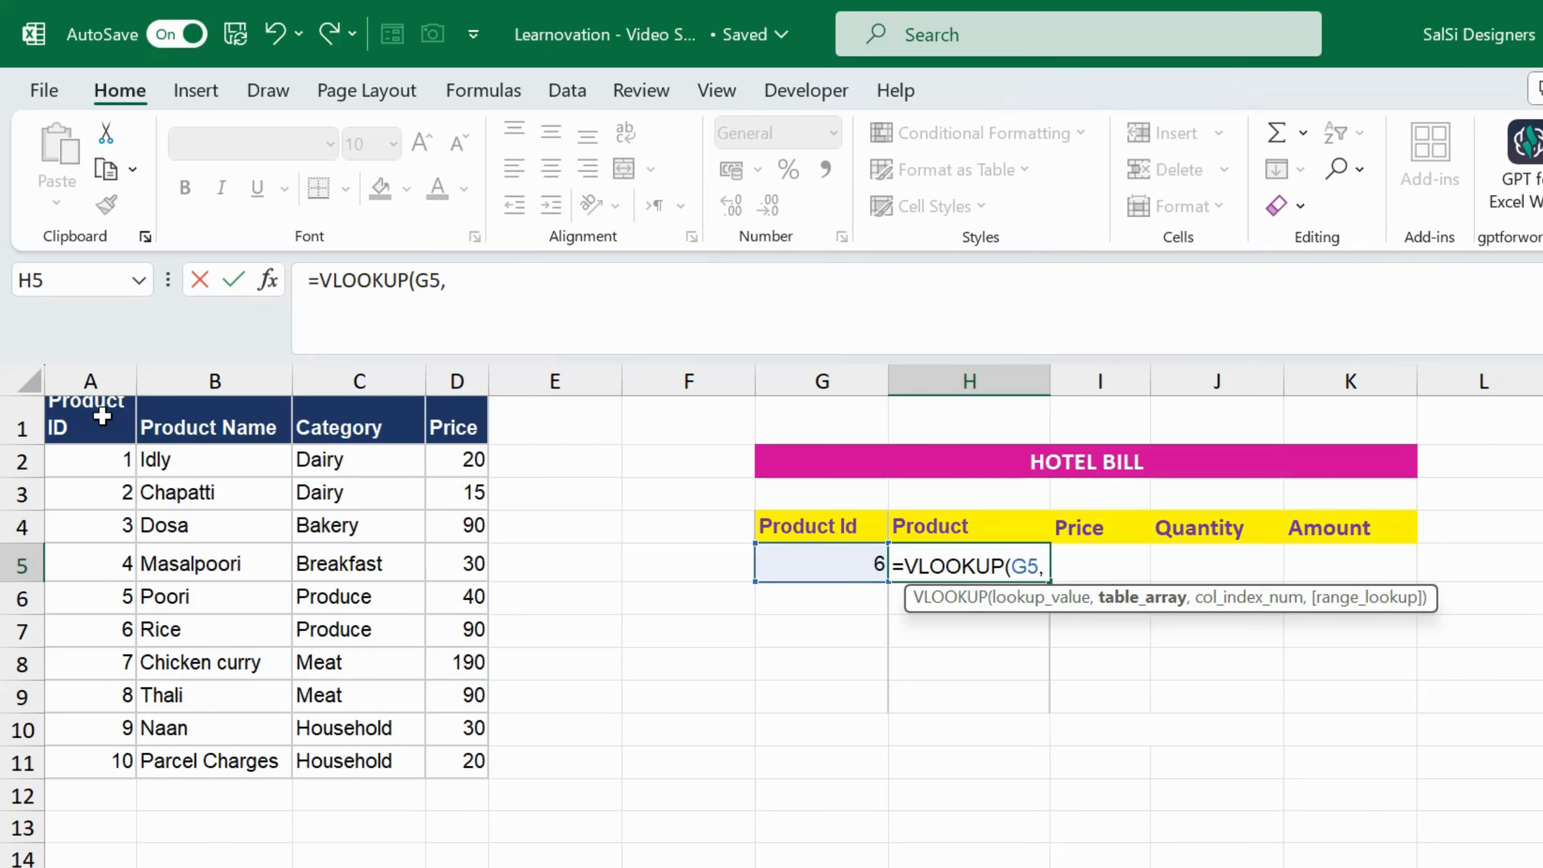
drag(101, 416, 465, 750)
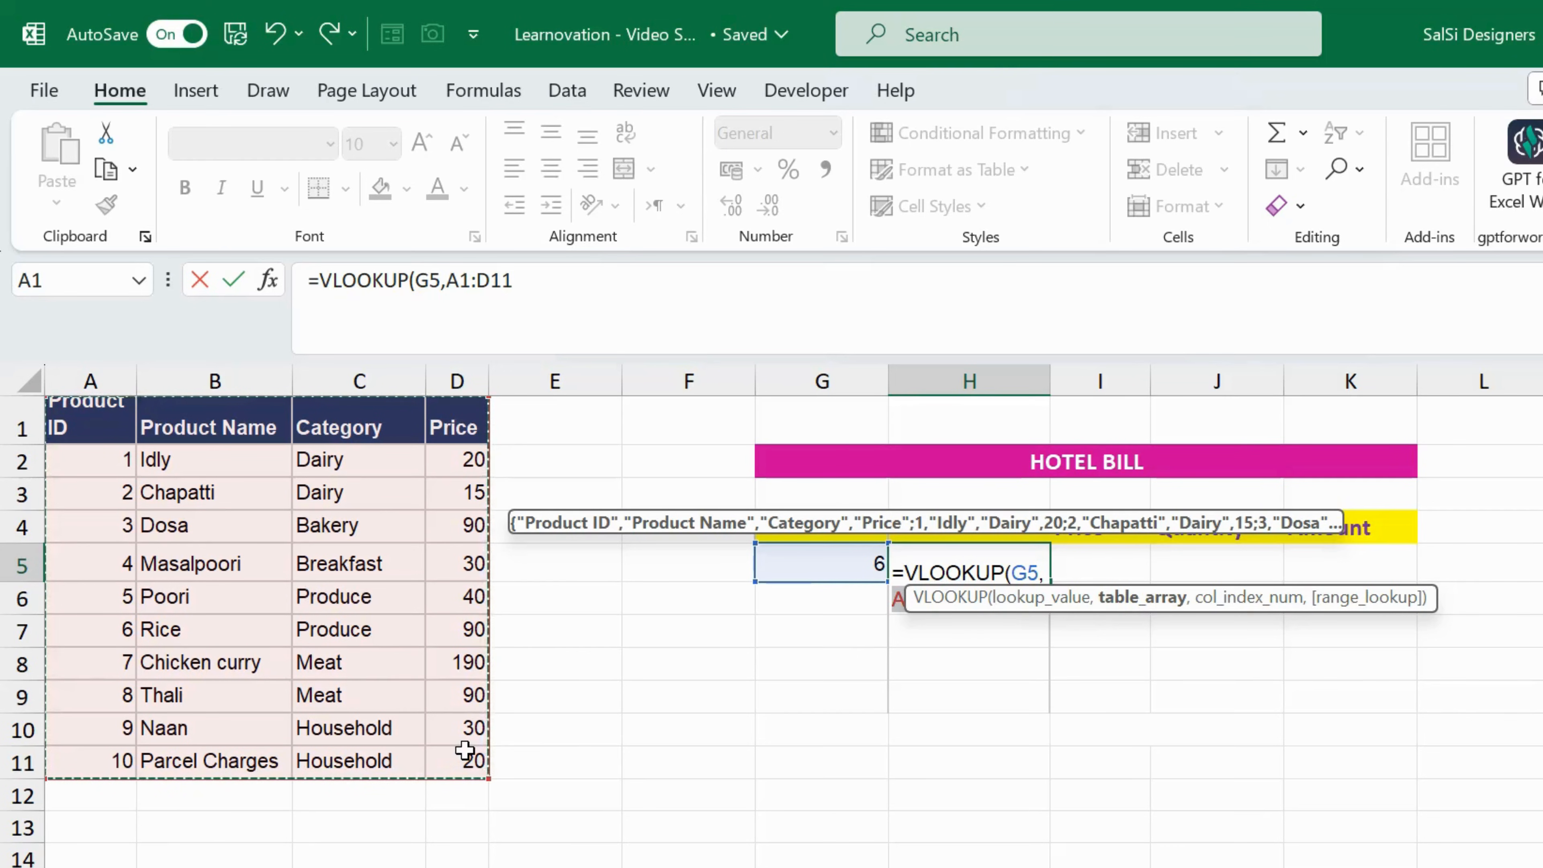
text(,)
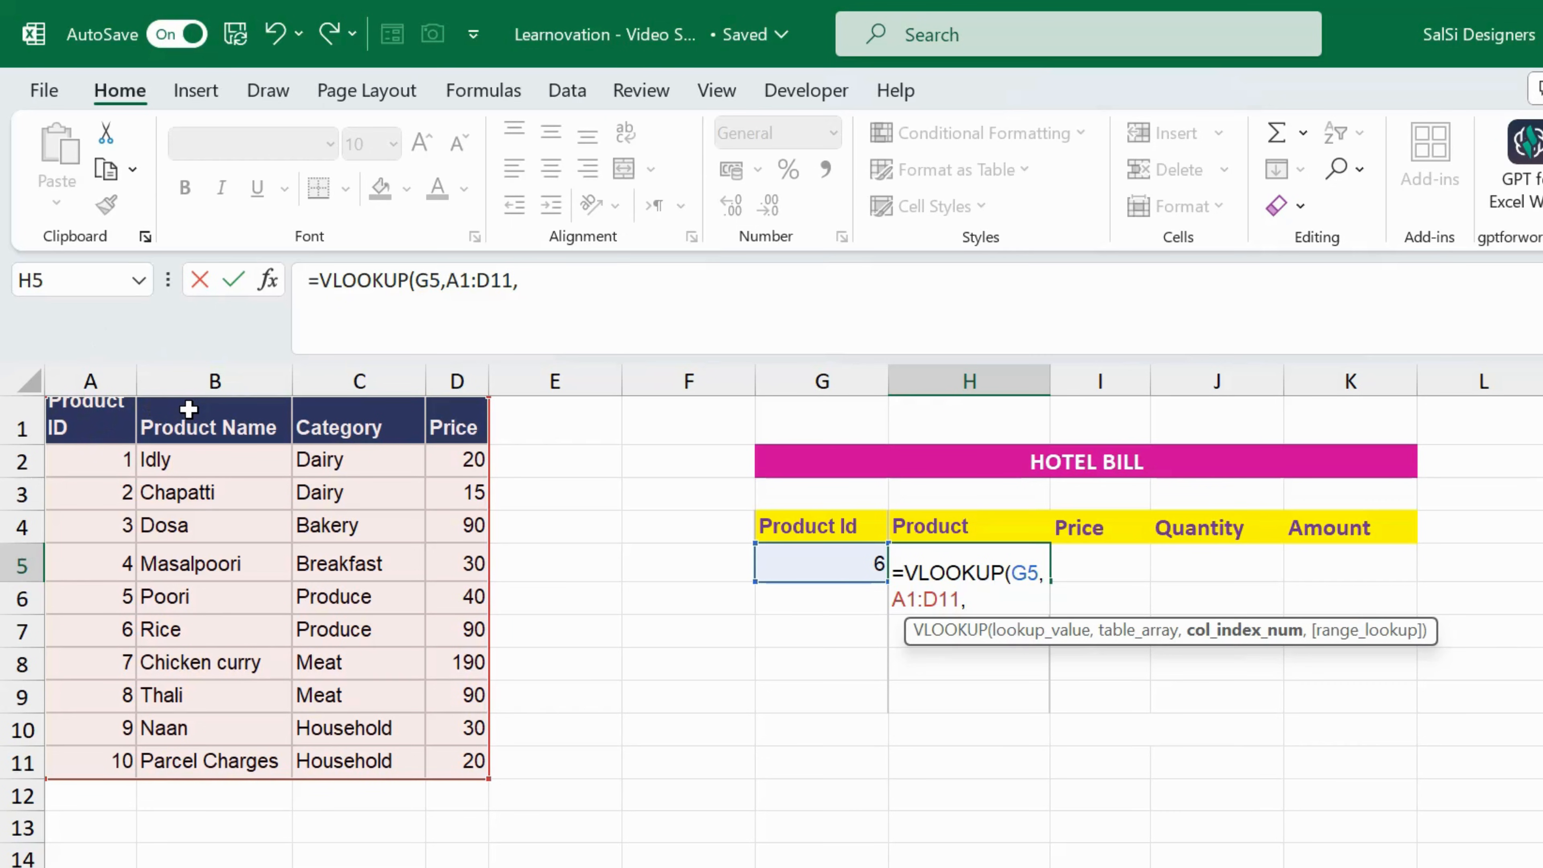
text(2,)
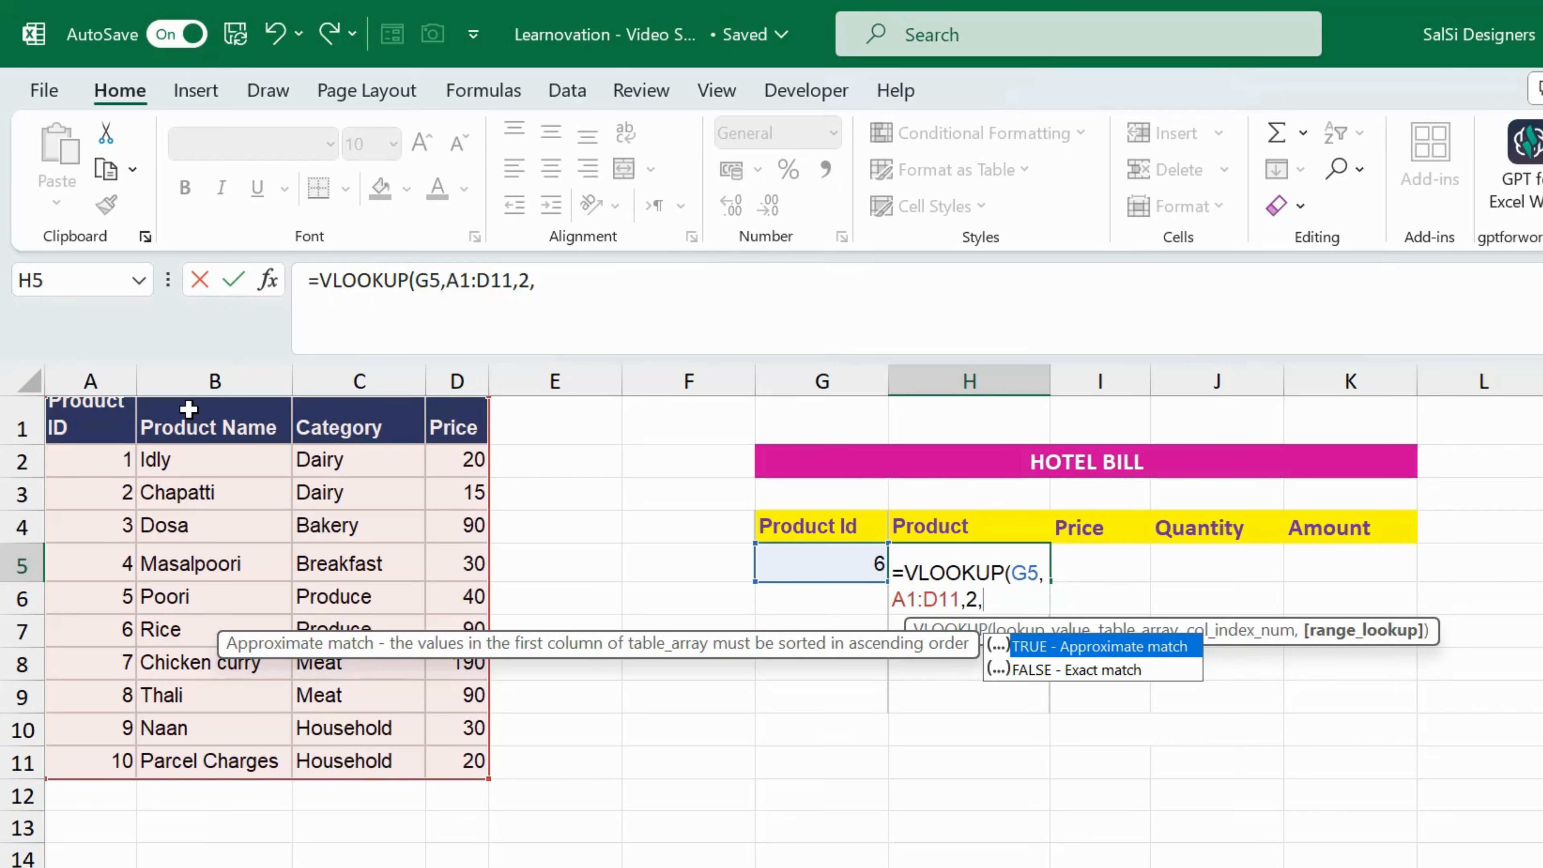
key(Down)
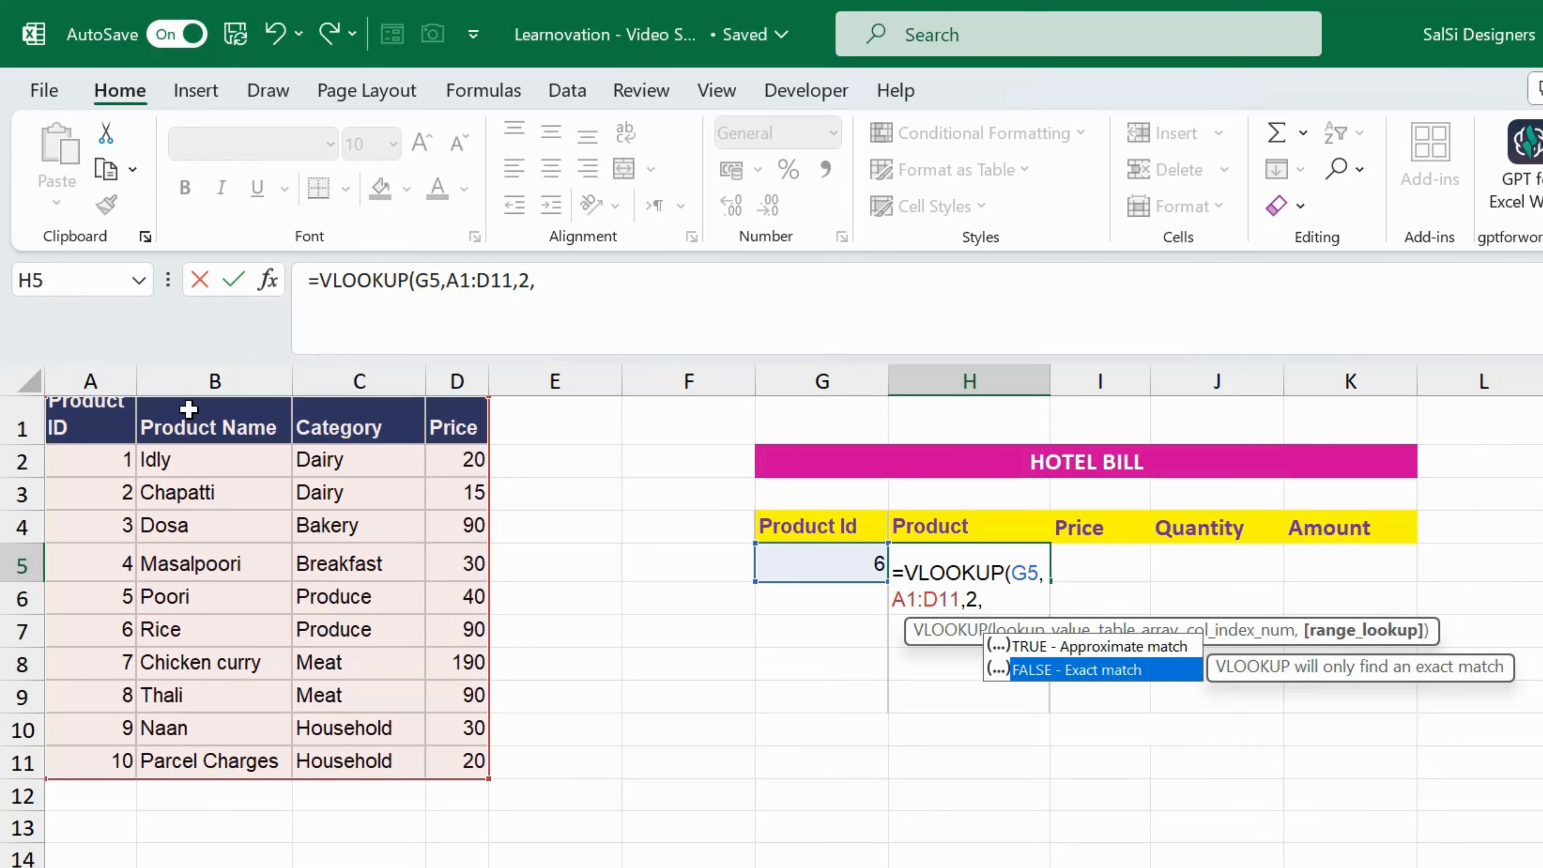
key(Tab)
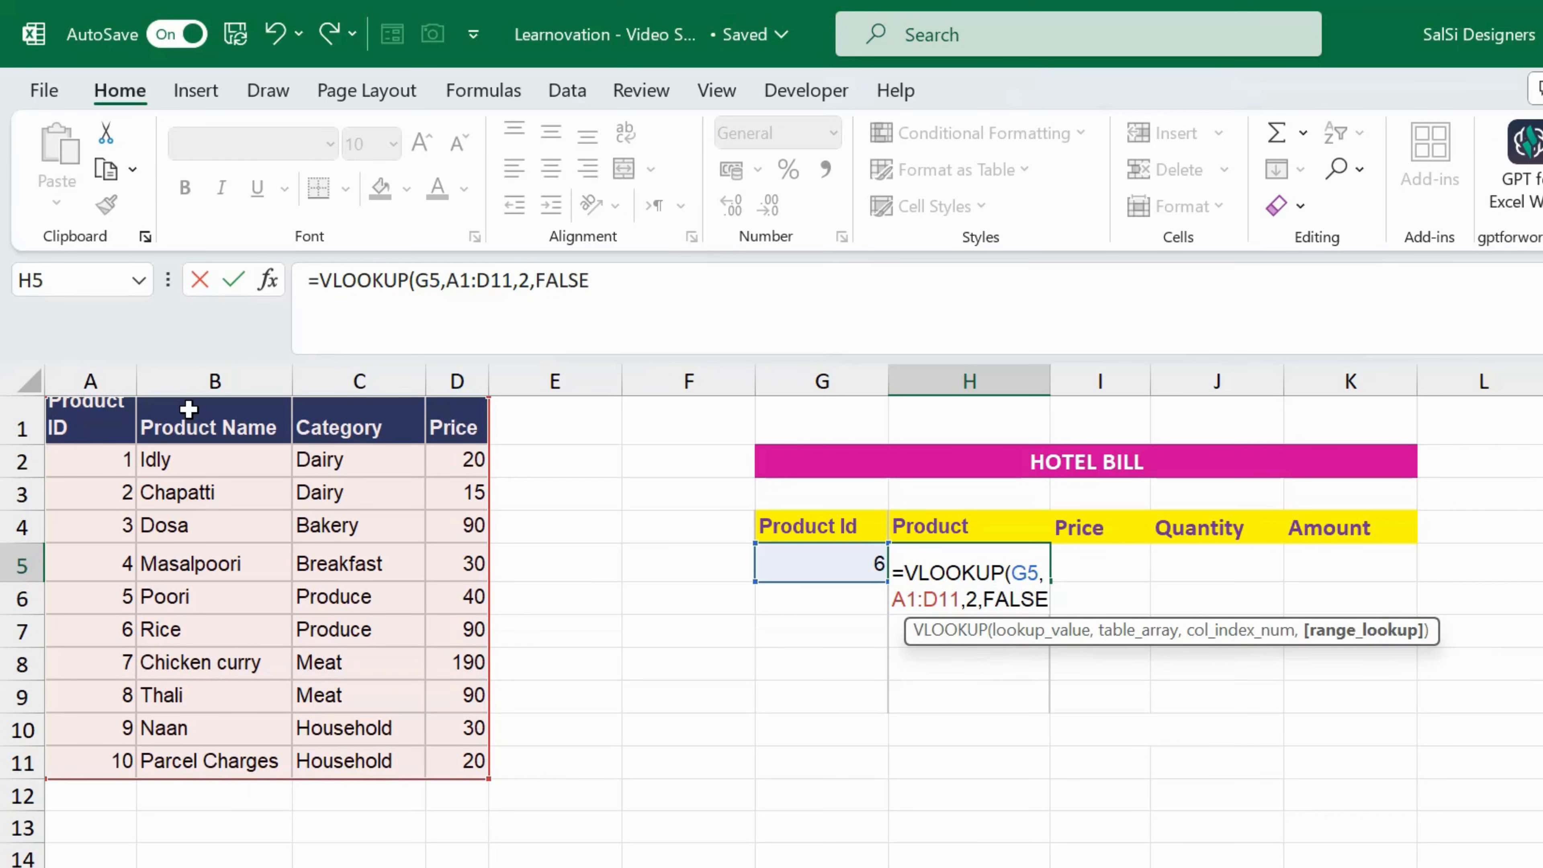
text())
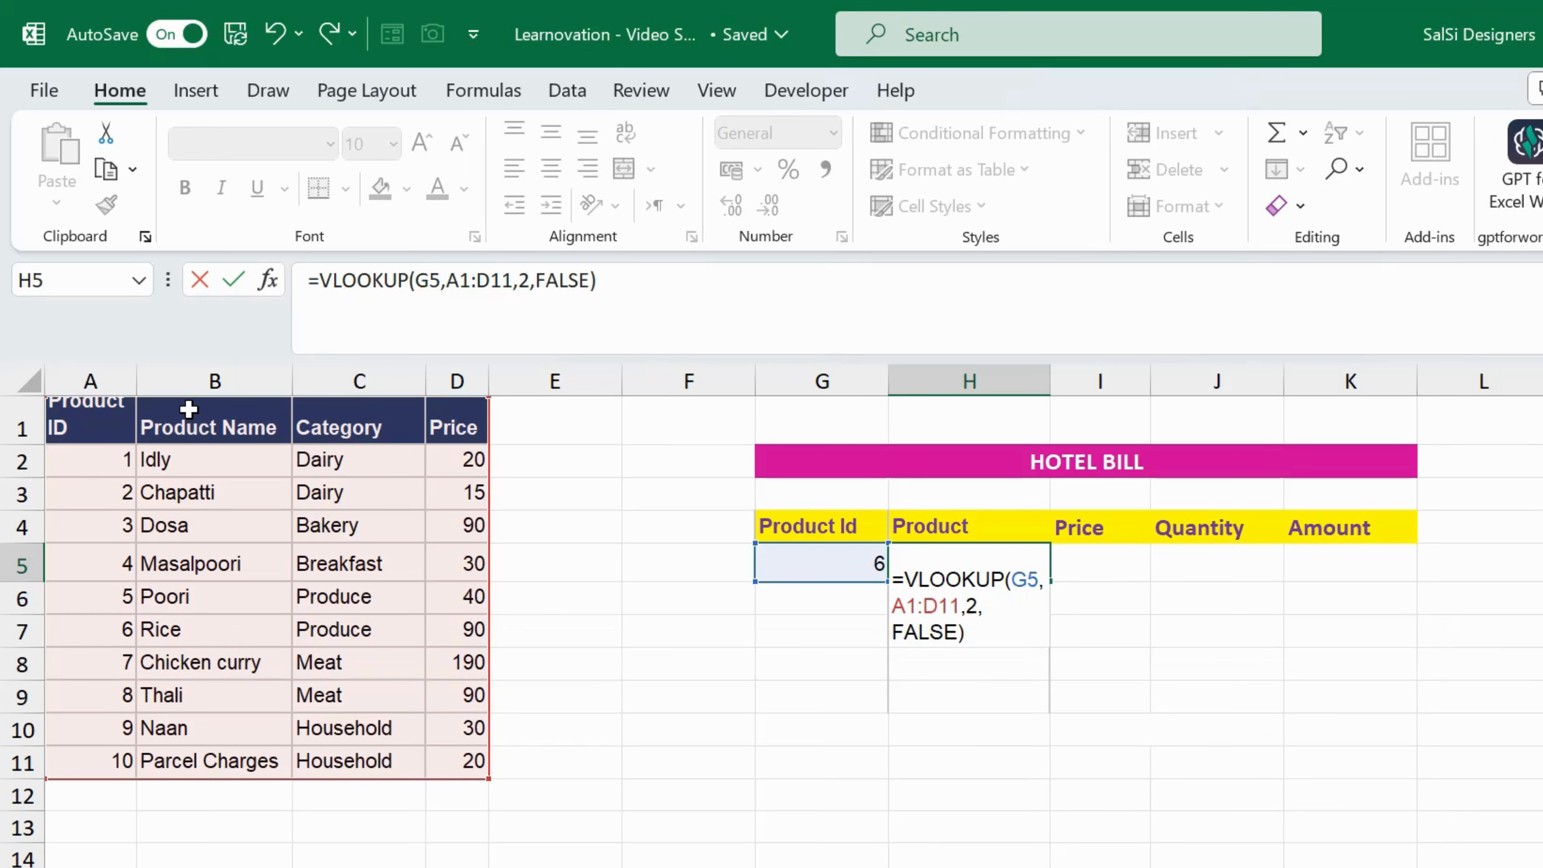
key(Return)
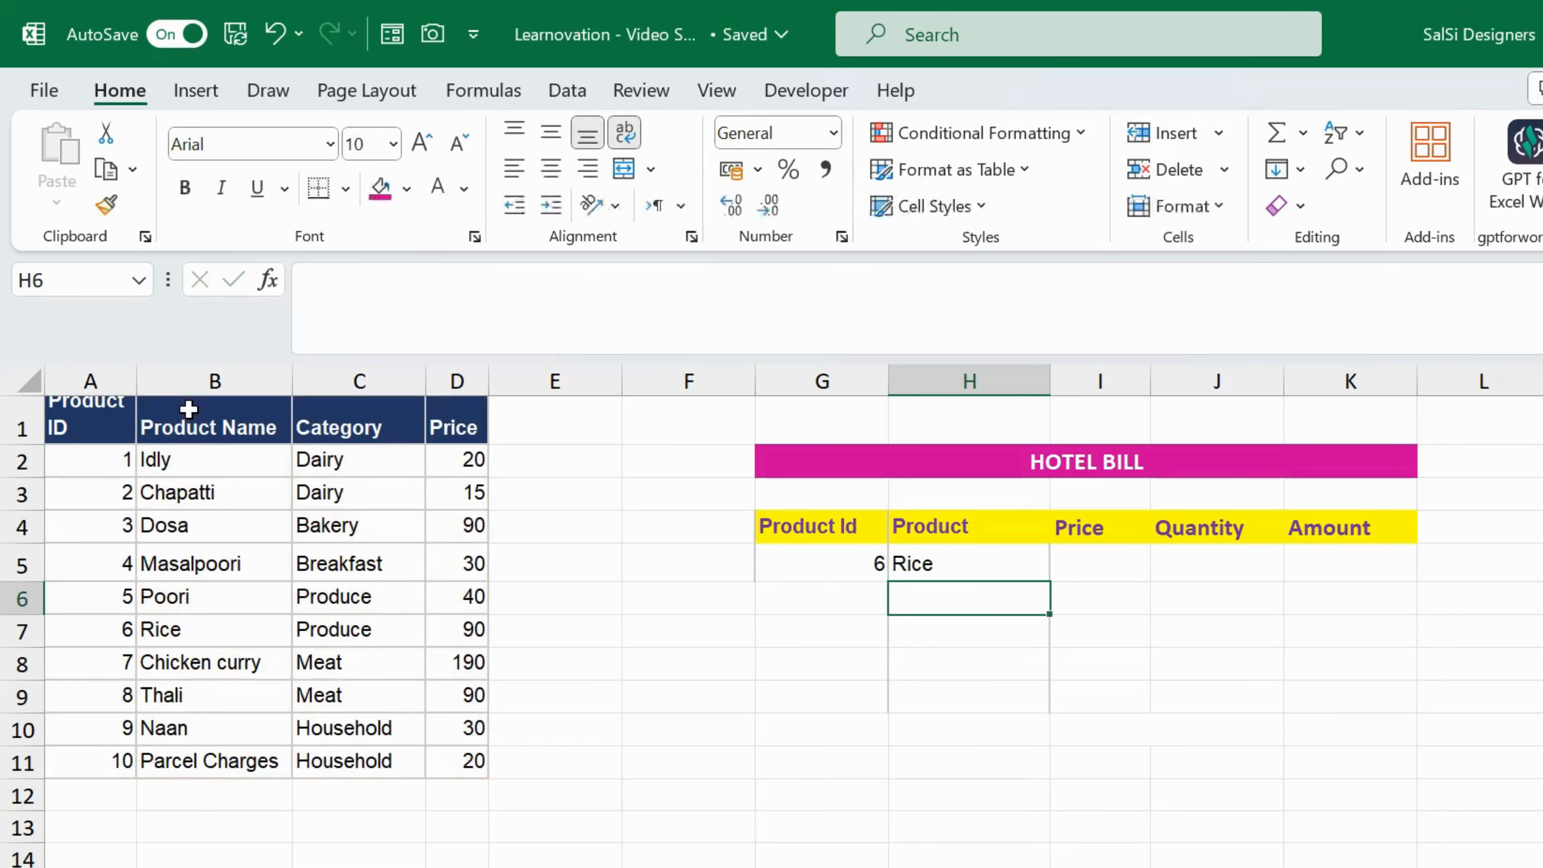
click(918, 561)
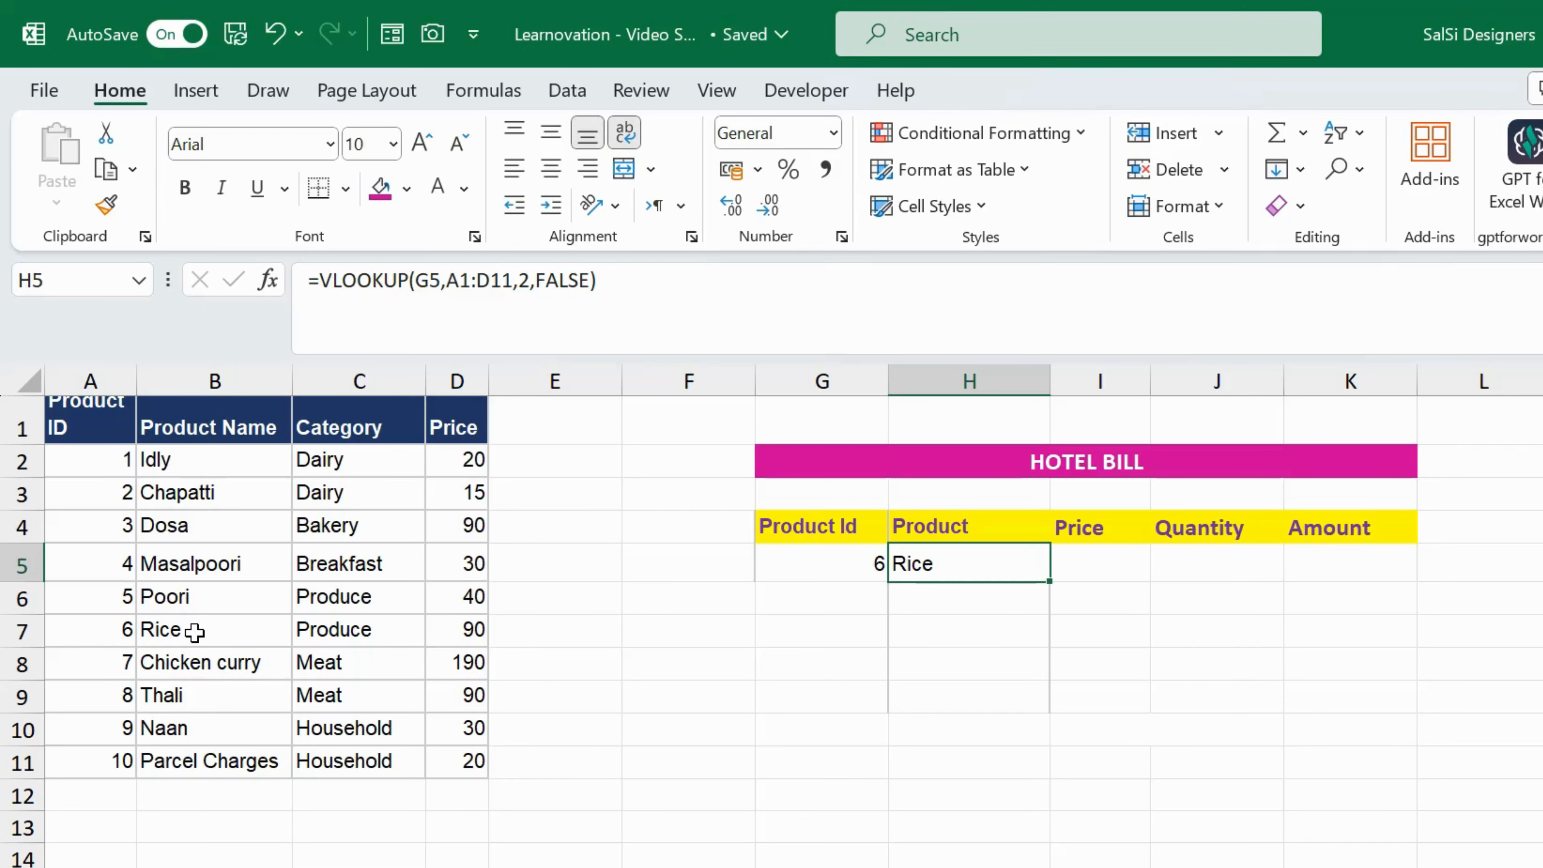
Step: Fetch the product price in I5 with =VLOOKUP(G5,A1:D11,4,FALSE), using the product table's fourth column and an exact match
click(1075, 575)
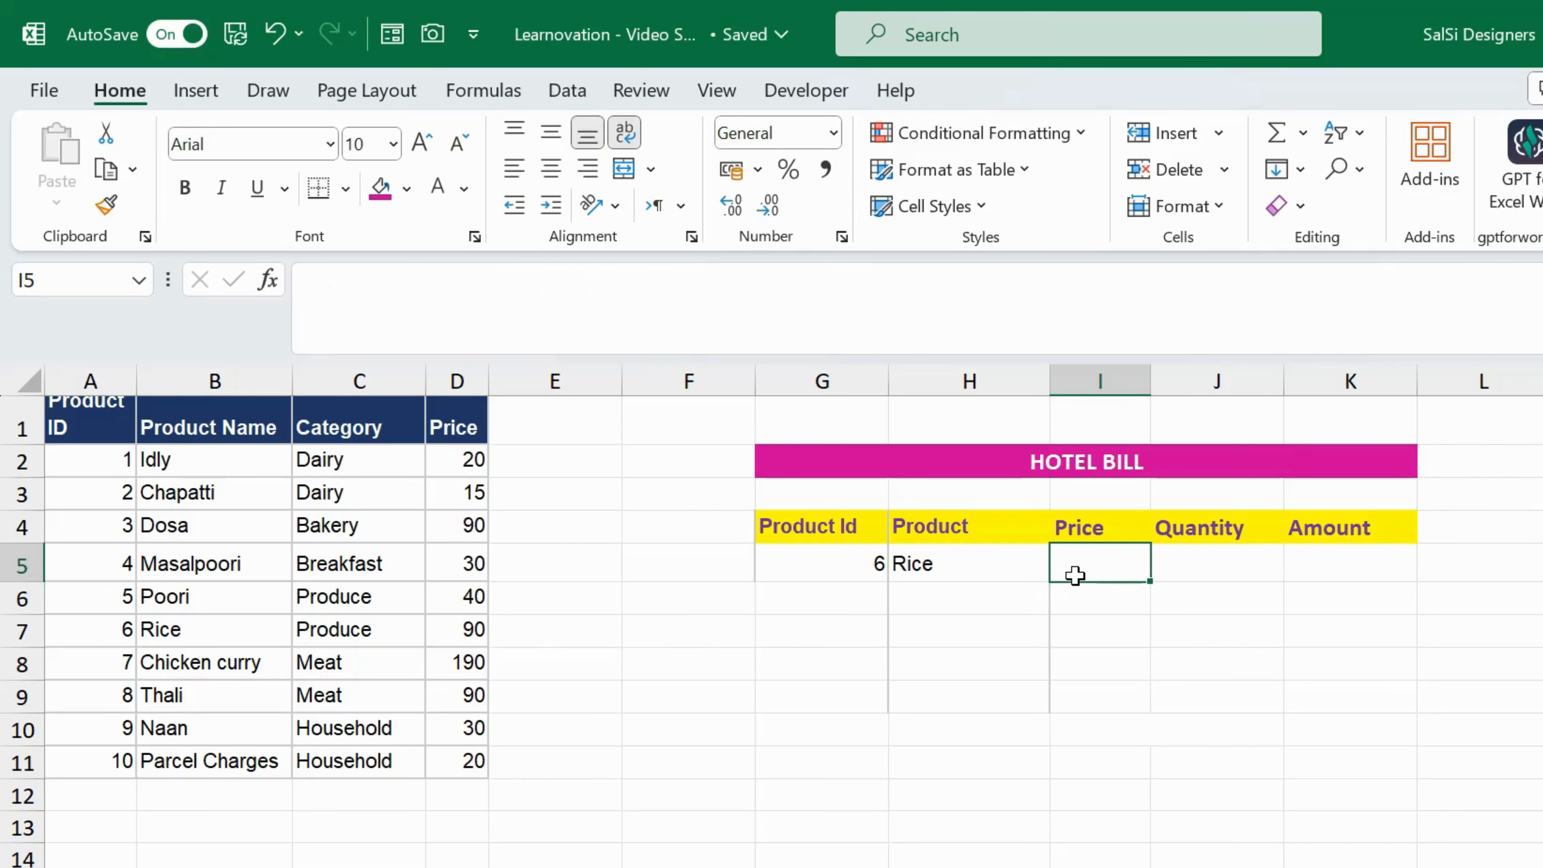
text(=)
text(vloo)
key(Tab)
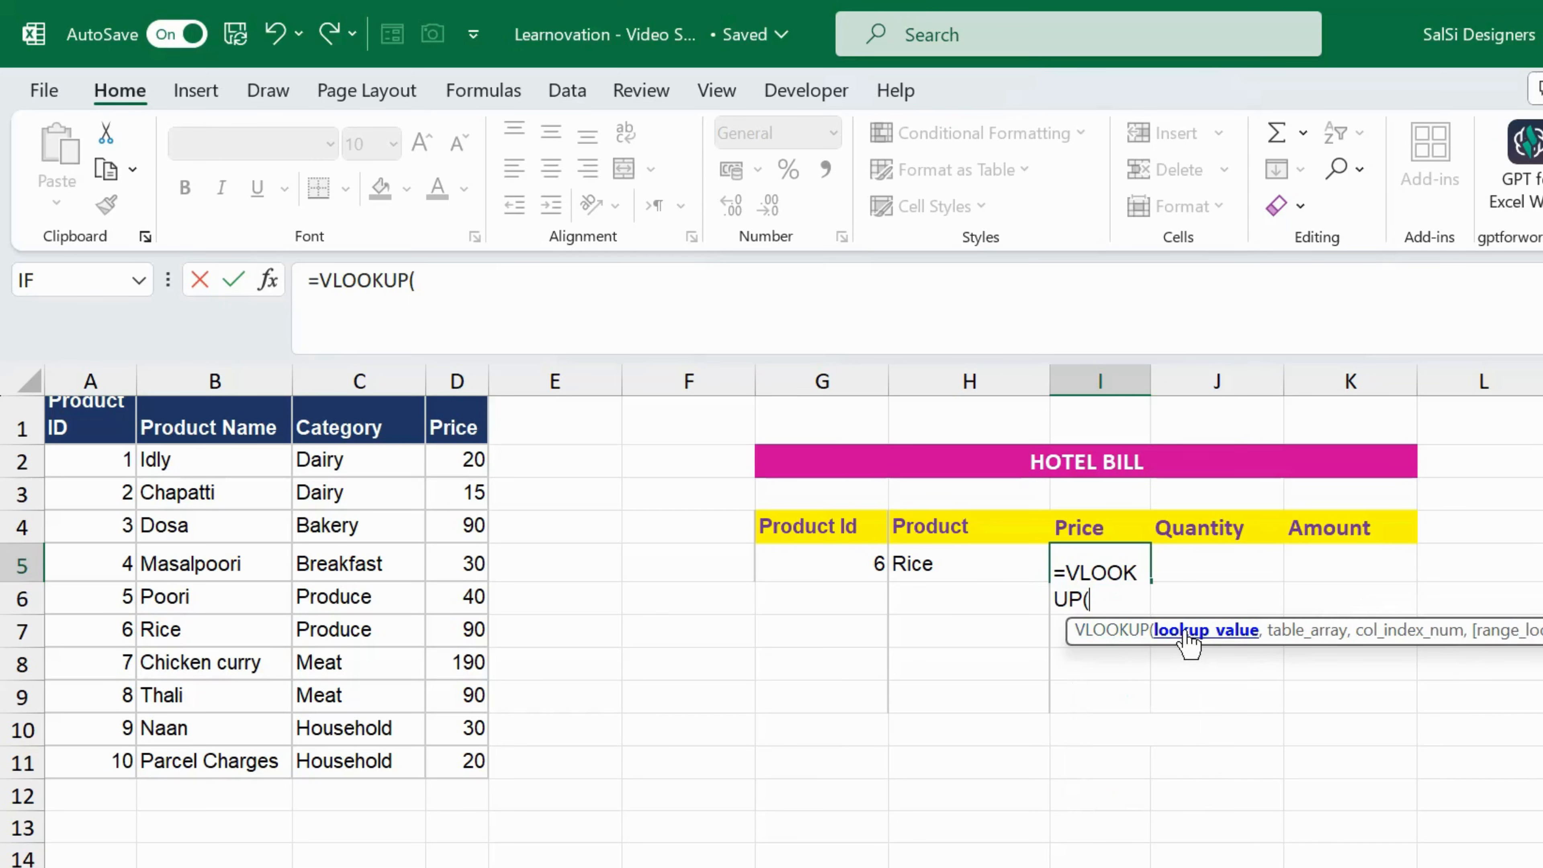
click(872, 562)
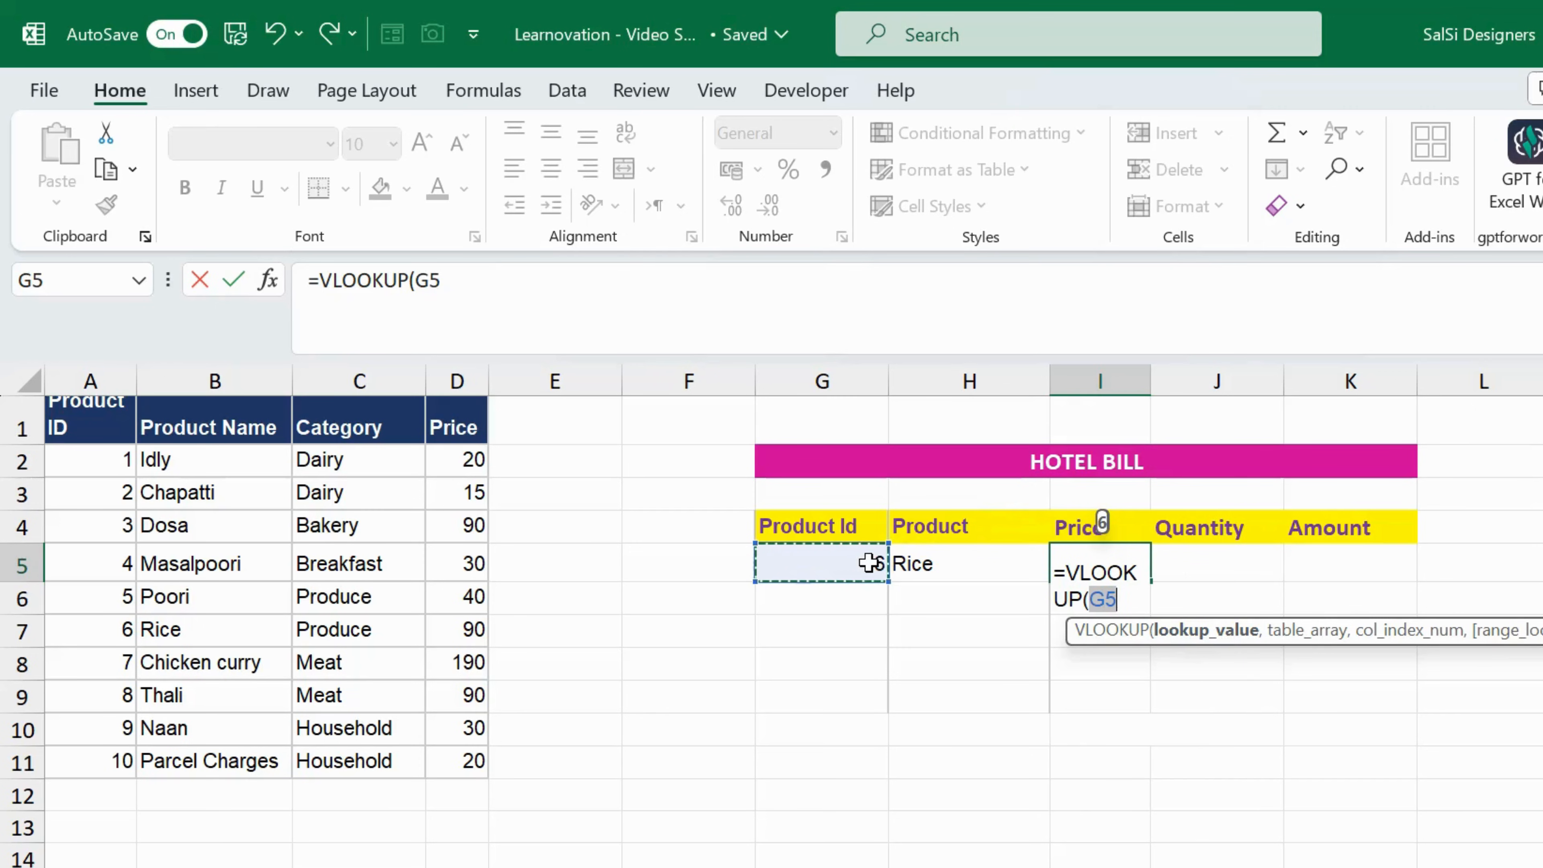
text(,)
drag(78, 417, 462, 767)
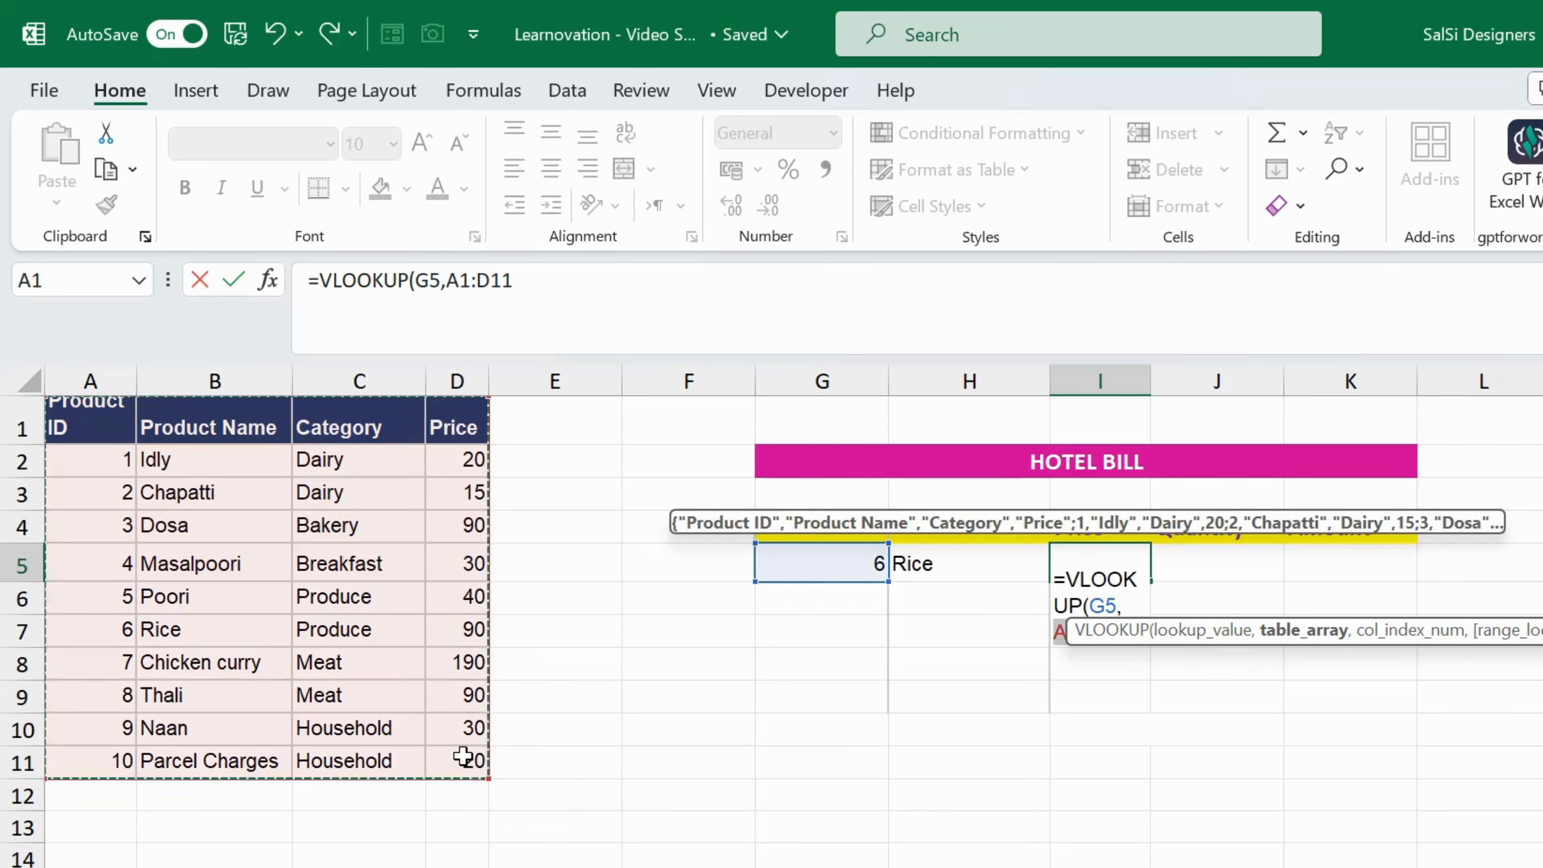
text(,)
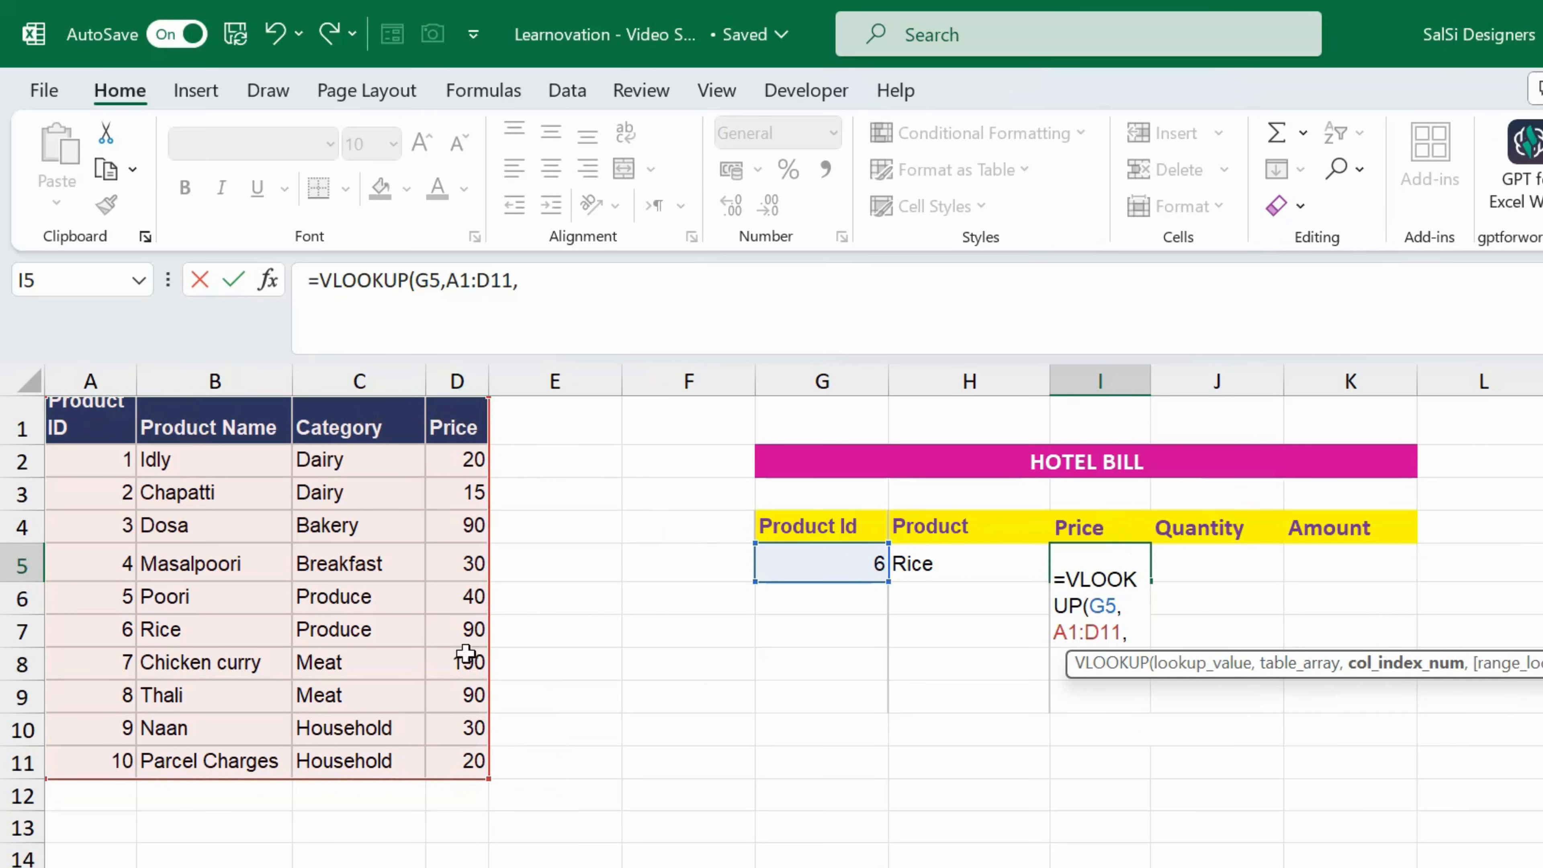
text(4,)
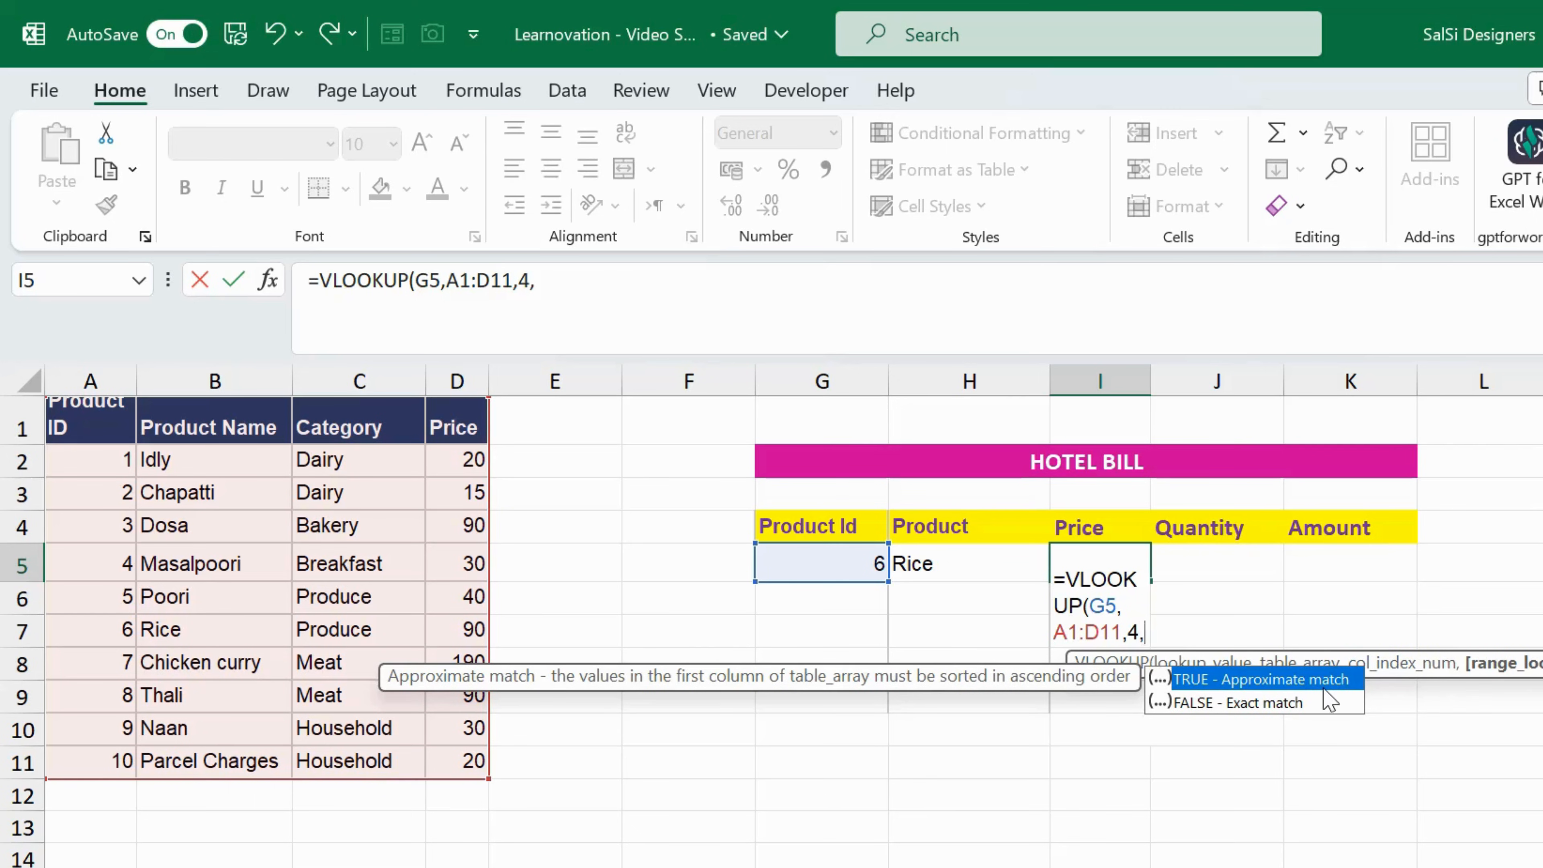
click(1310, 705)
double_click(1311, 705)
text())
key(Return)
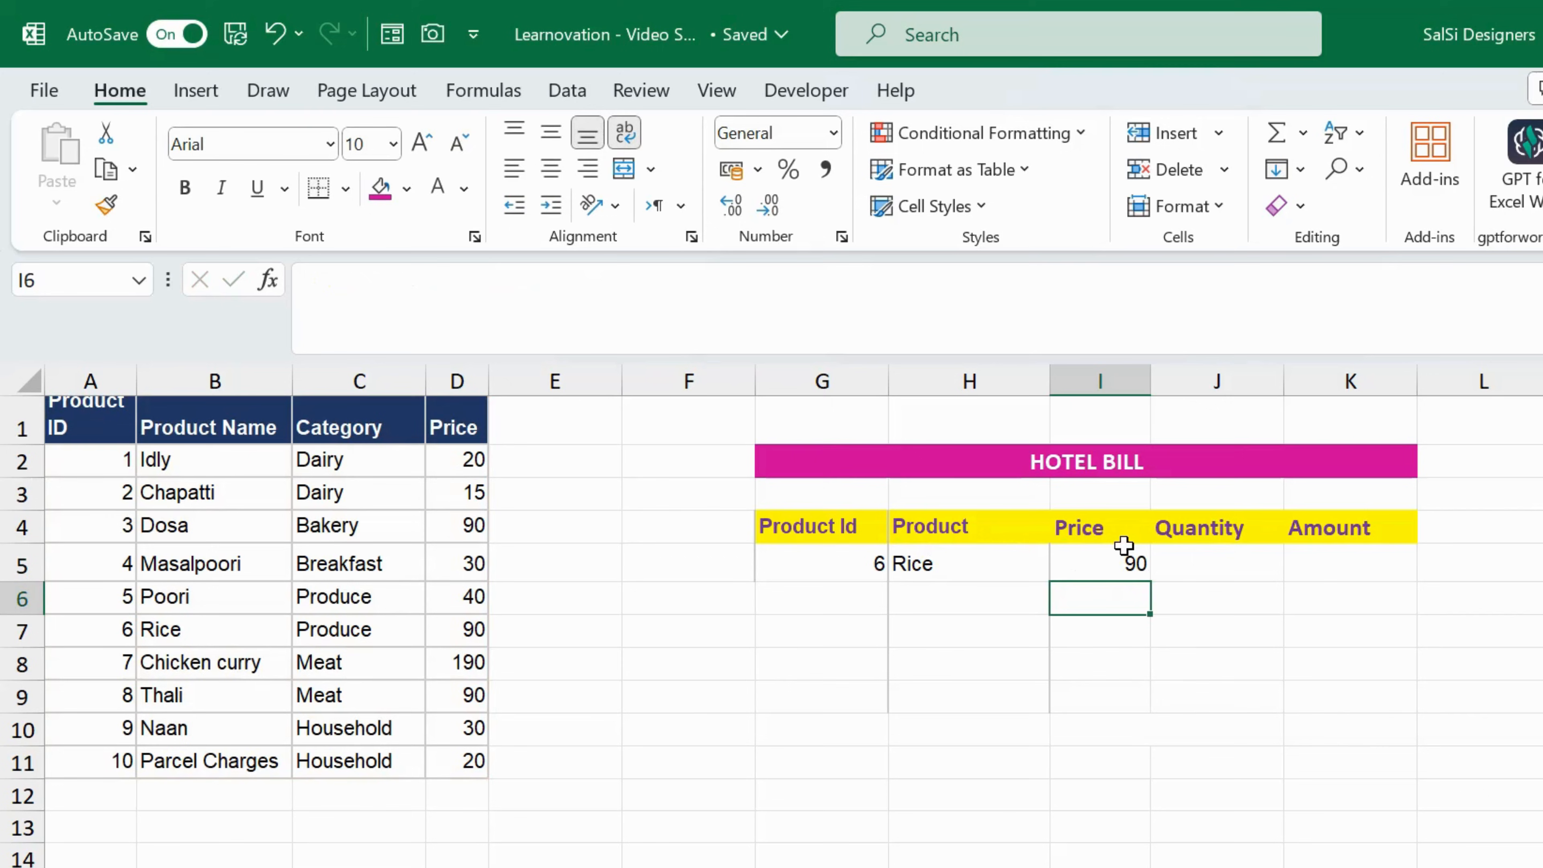
Step: Review the lookup formulas in I5 and H5 and enter 1 as the quantity in J5
click(1129, 560)
key(Left)
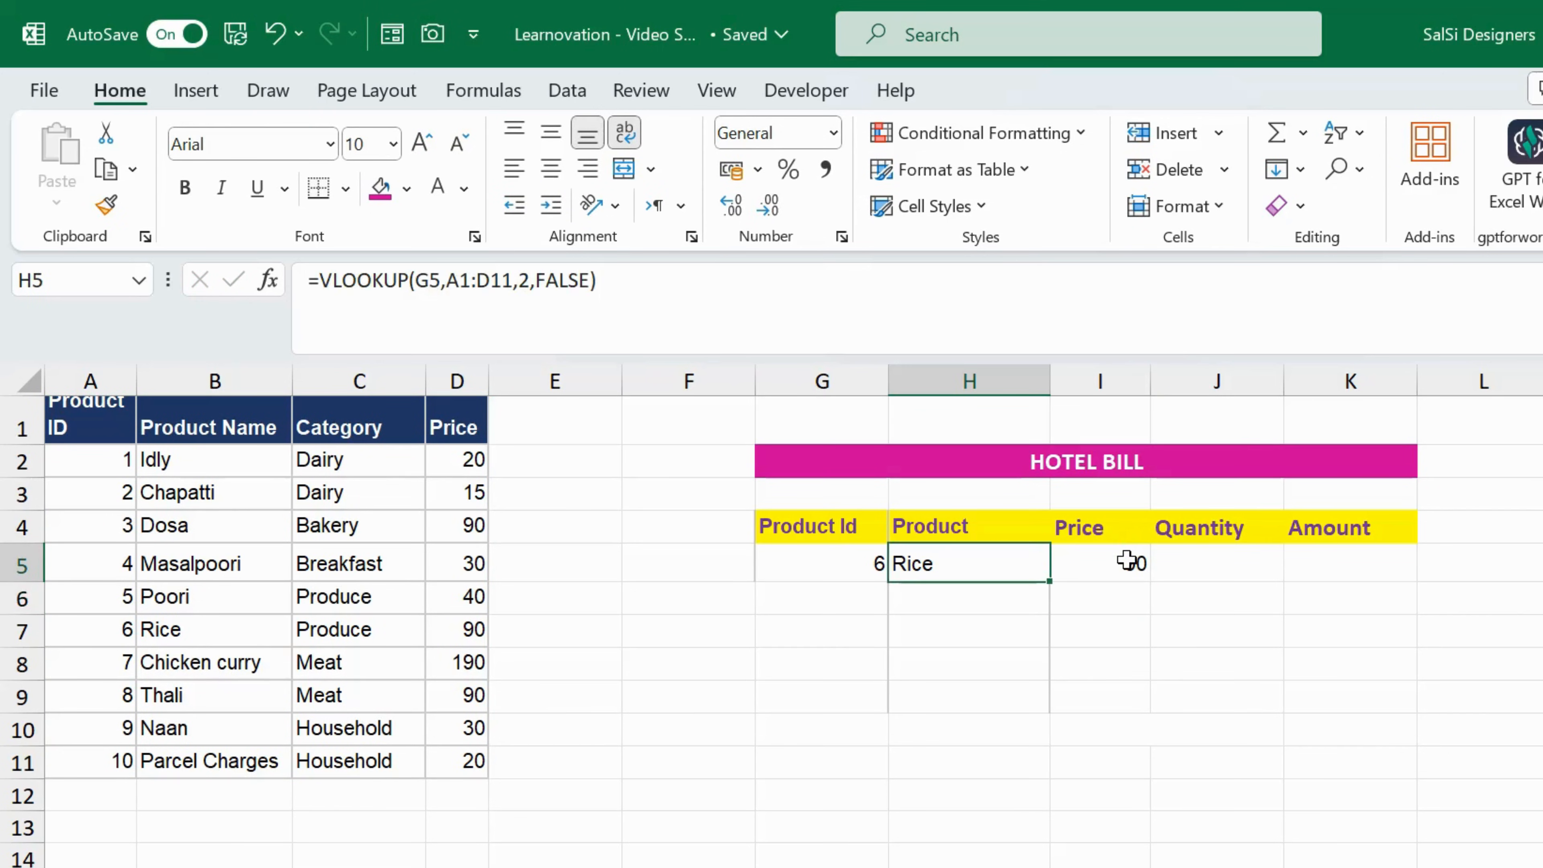
key(Right)
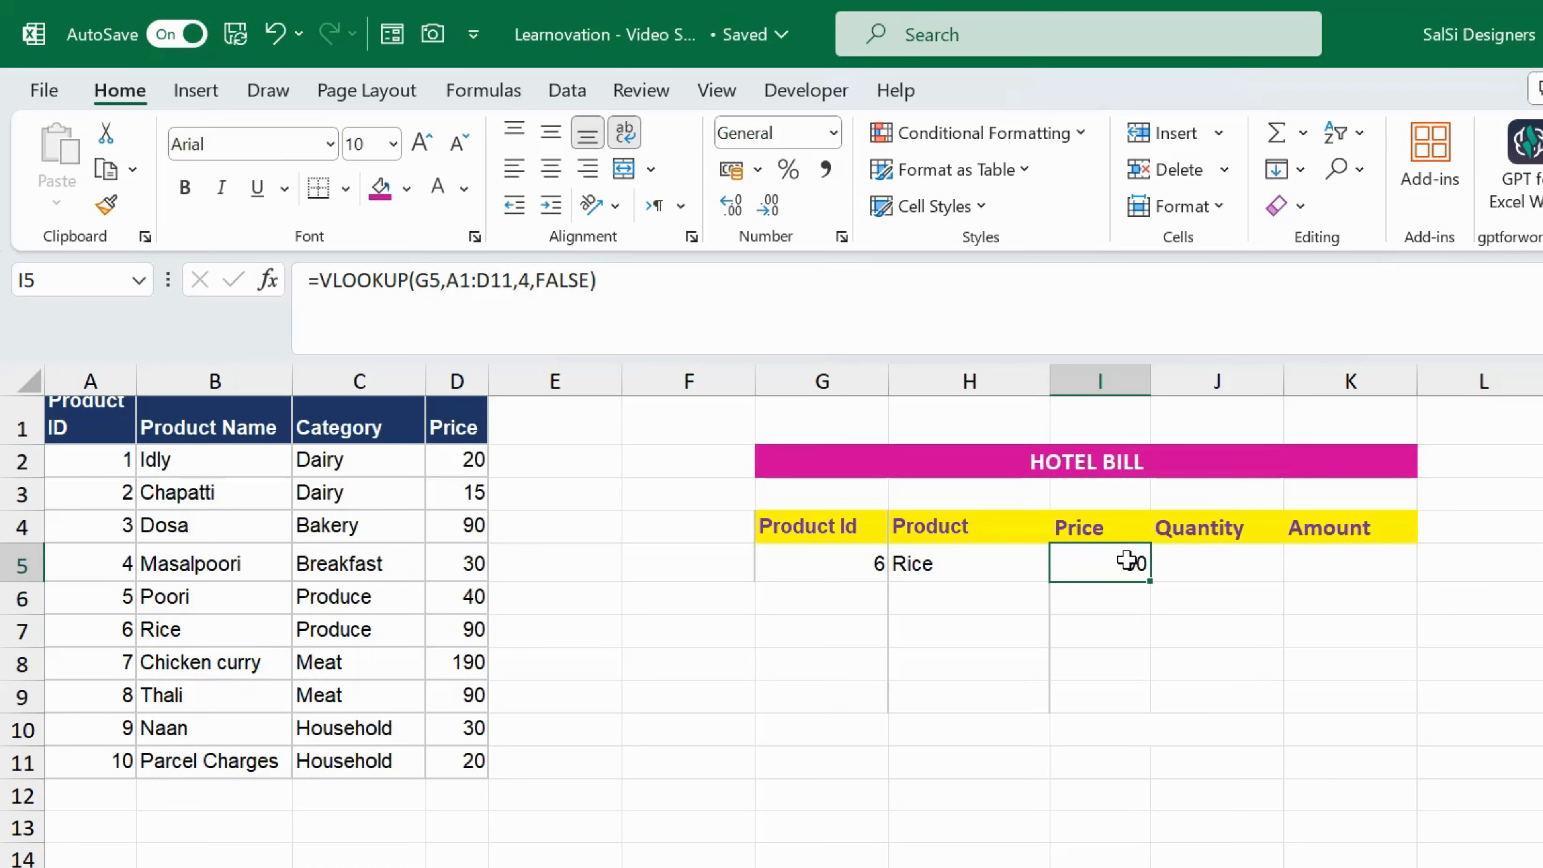
key(Right)
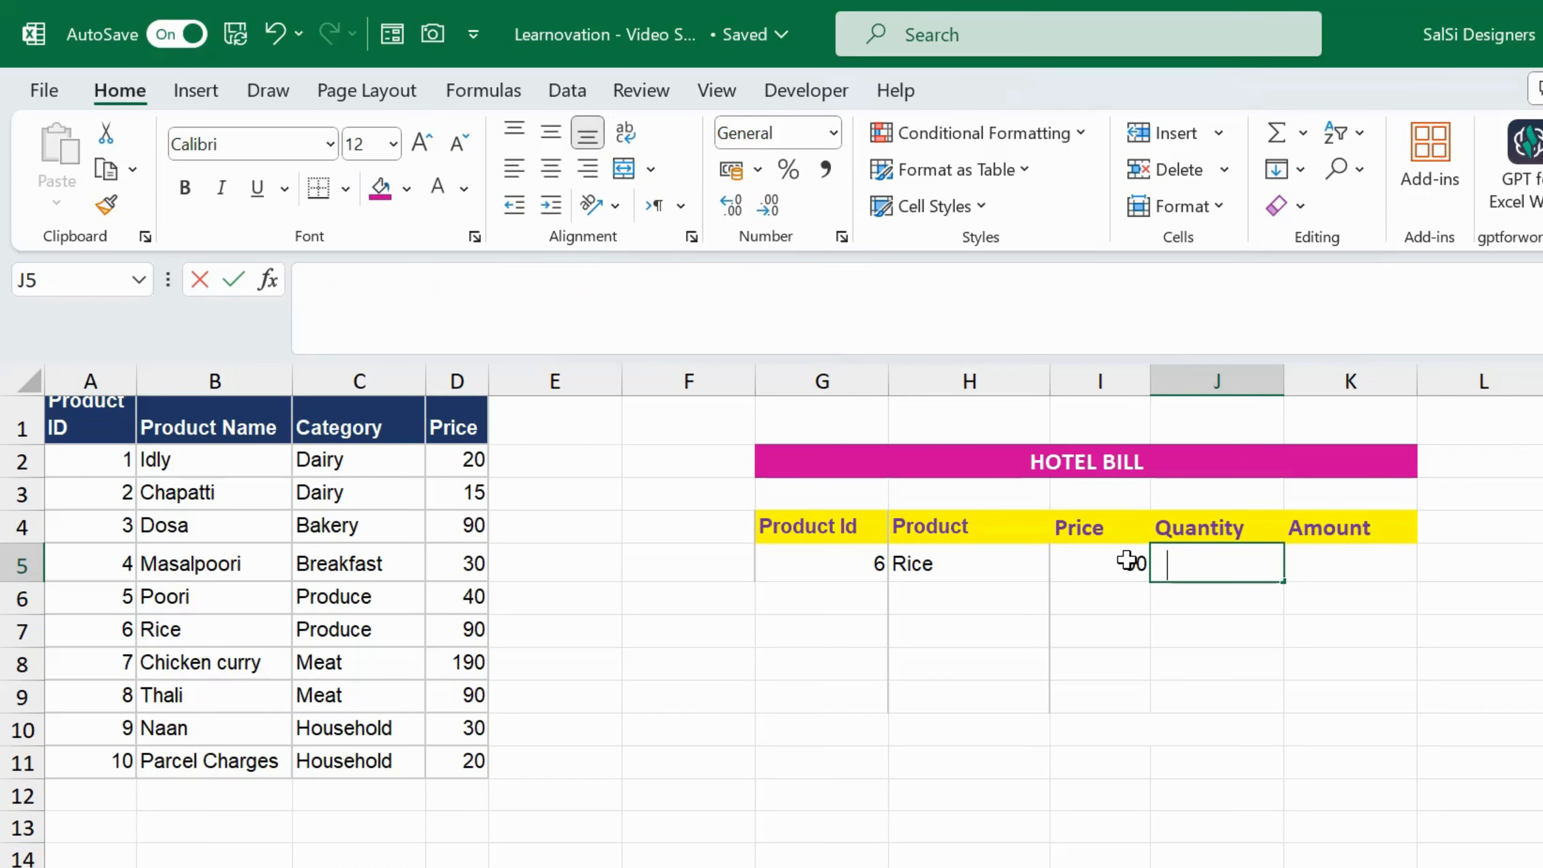
text(1)
key(Right)
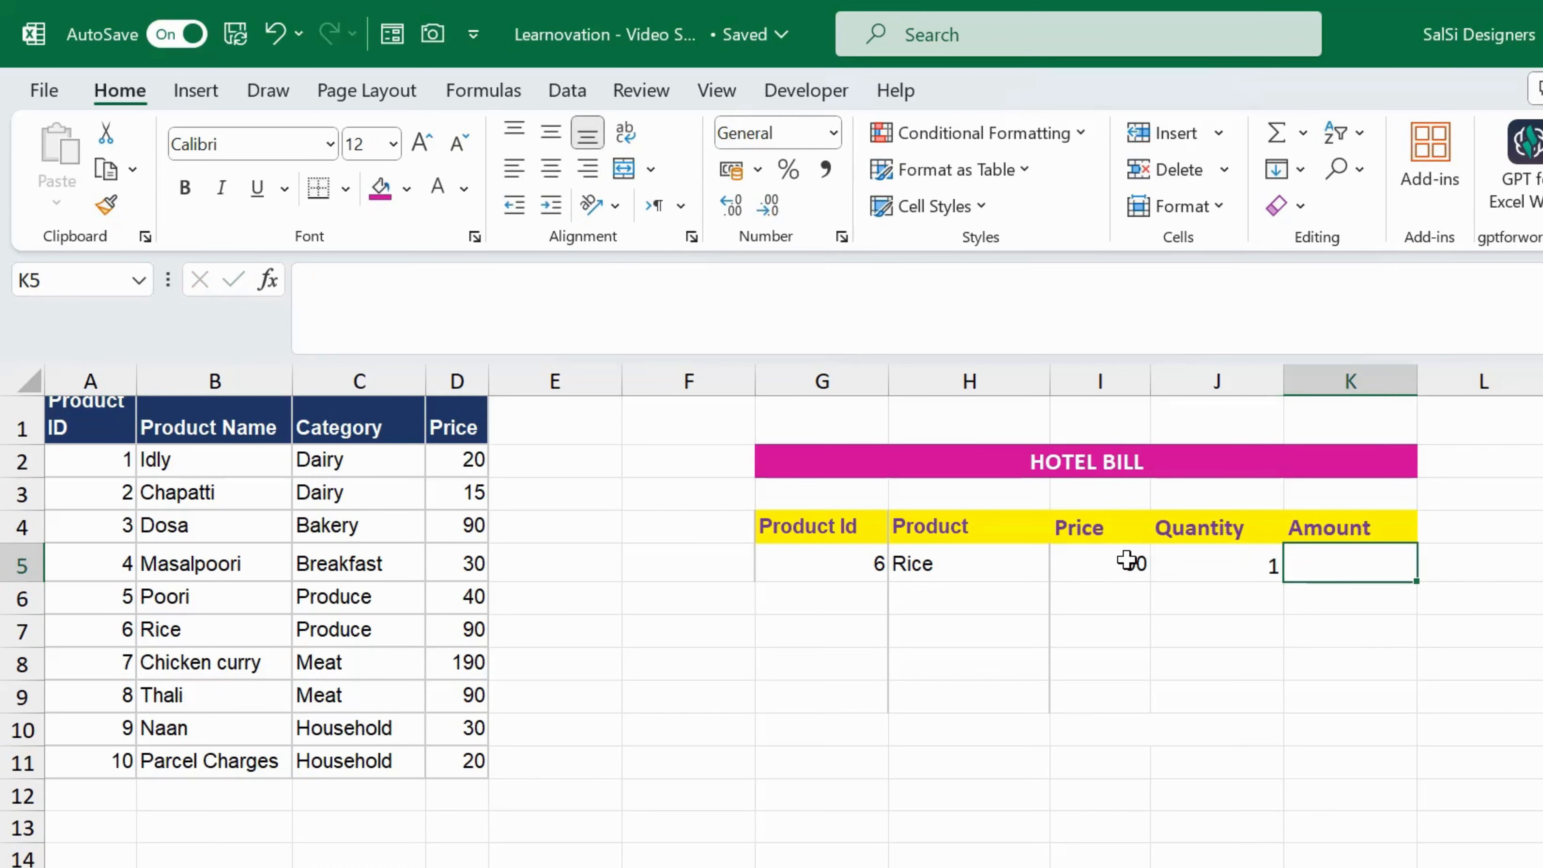
Step: Calculate the first item's amount in K5 by multiplying its price by its quantity, =I5*J5
text(=)
key(Left)
key(Left)
text(*)
key(Left)
key(Return)
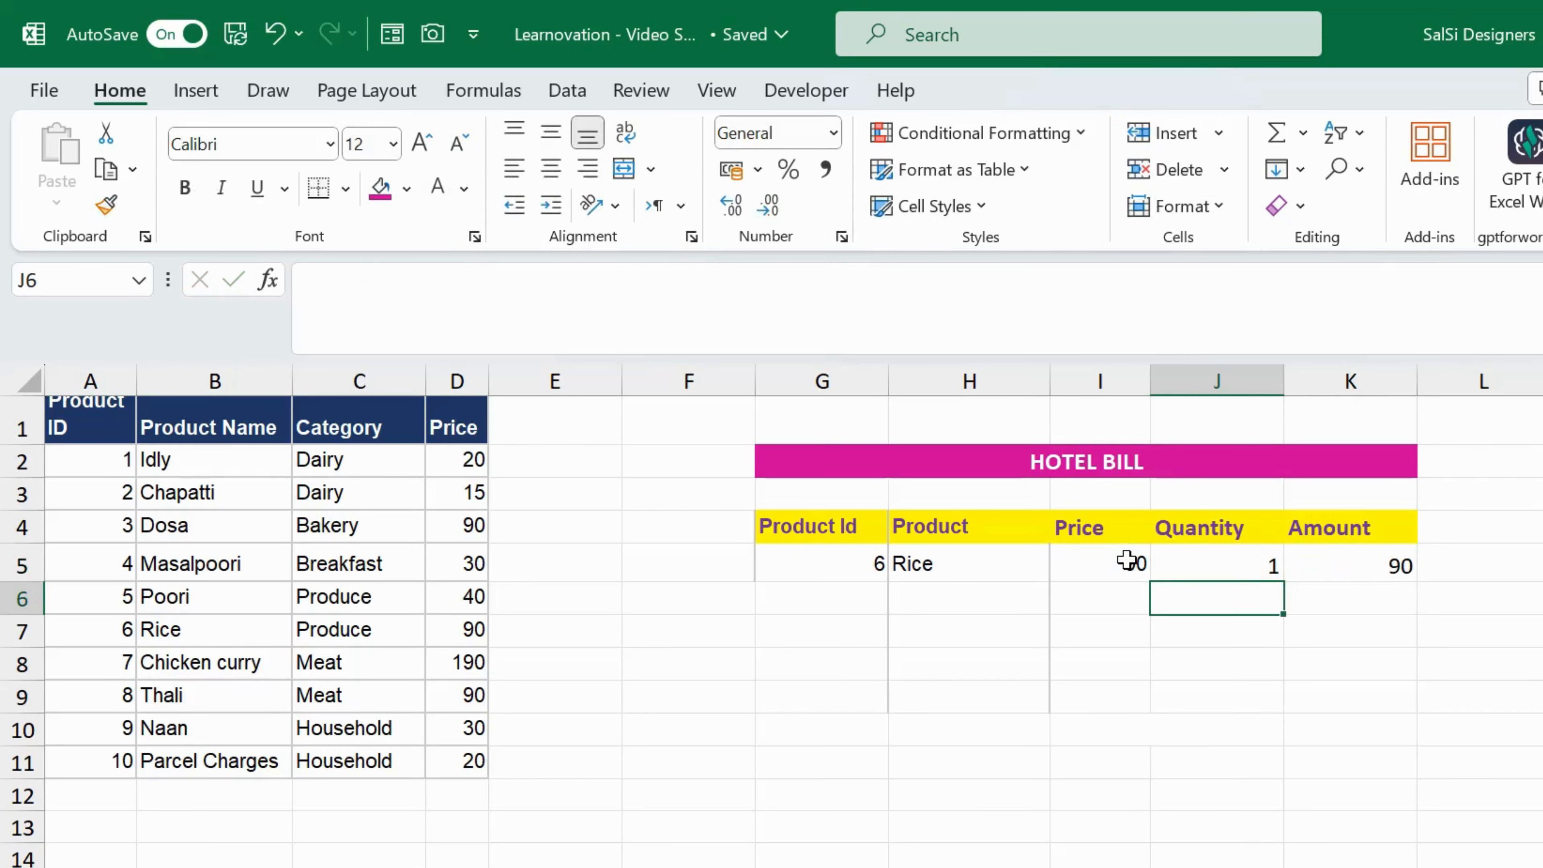
click(1327, 698)
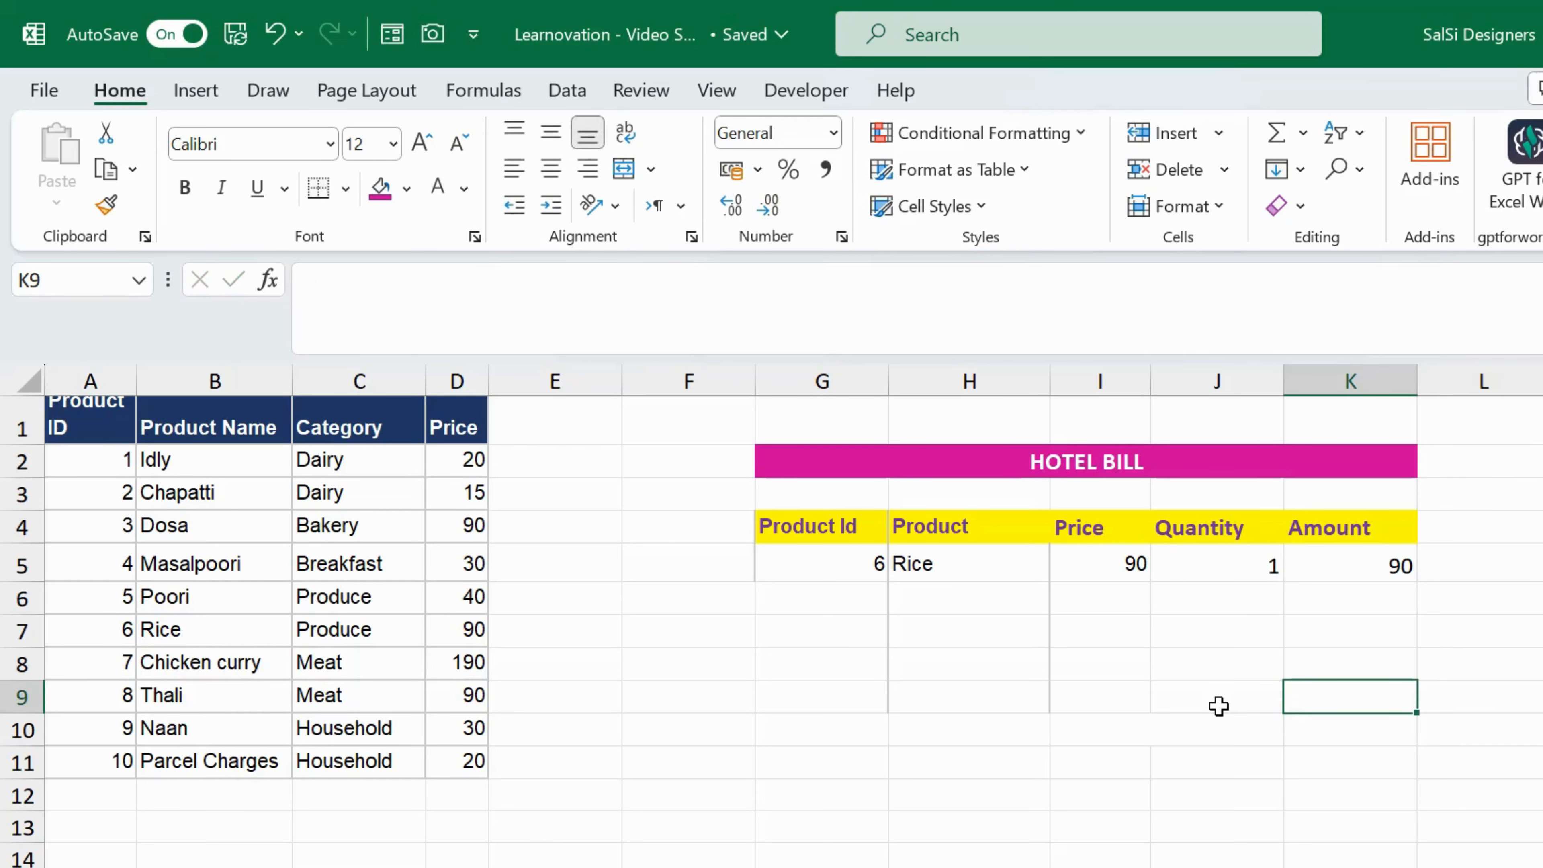
Step: Enter product ID 1 in G6, fill H5:K5 down to row 6, and check the price against the product table
click(849, 588)
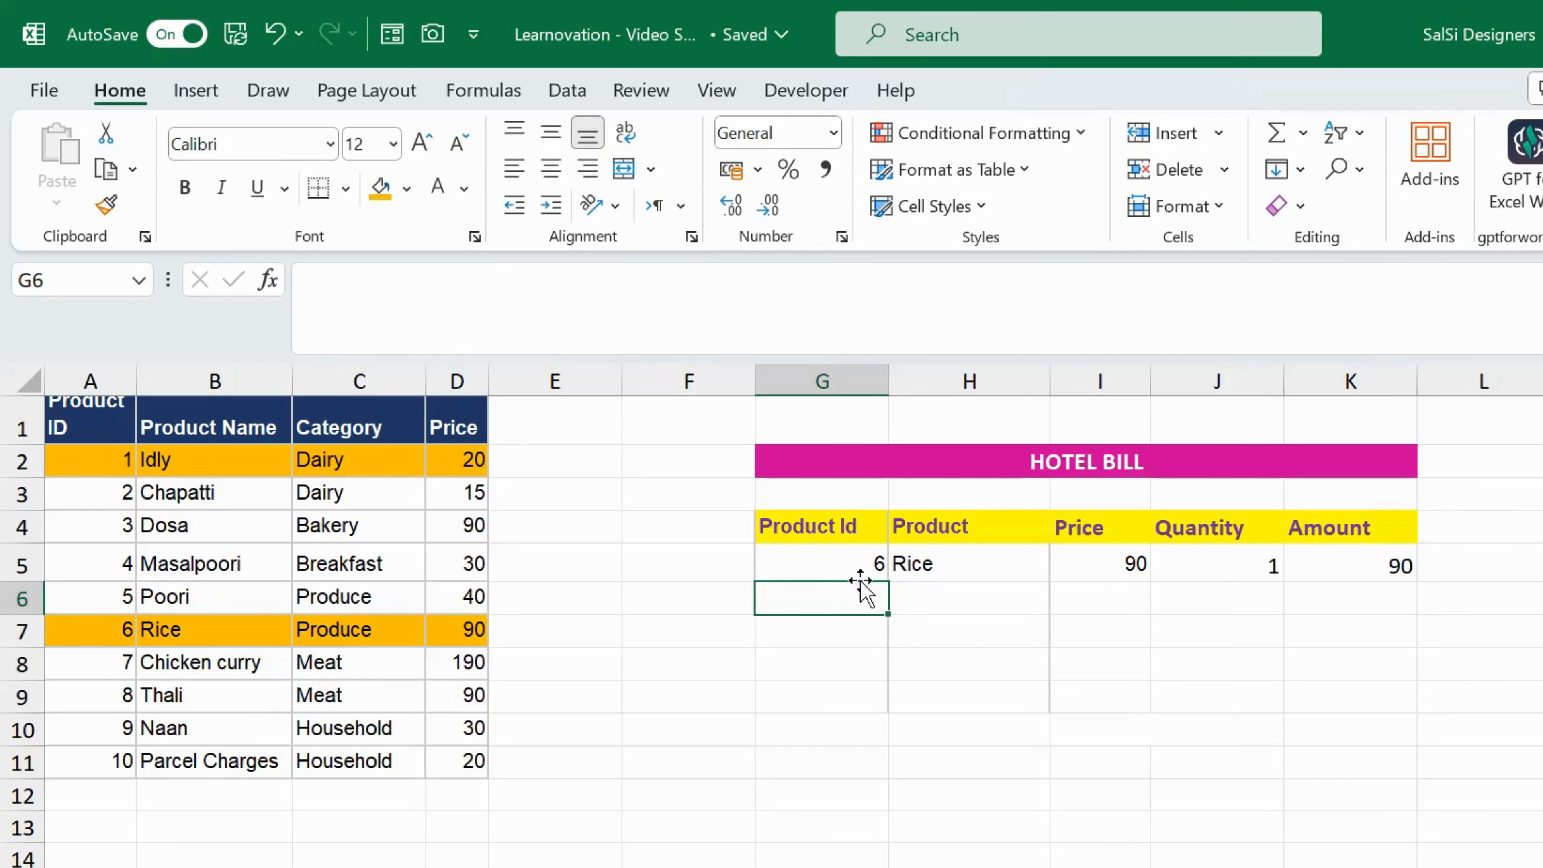
text(1)
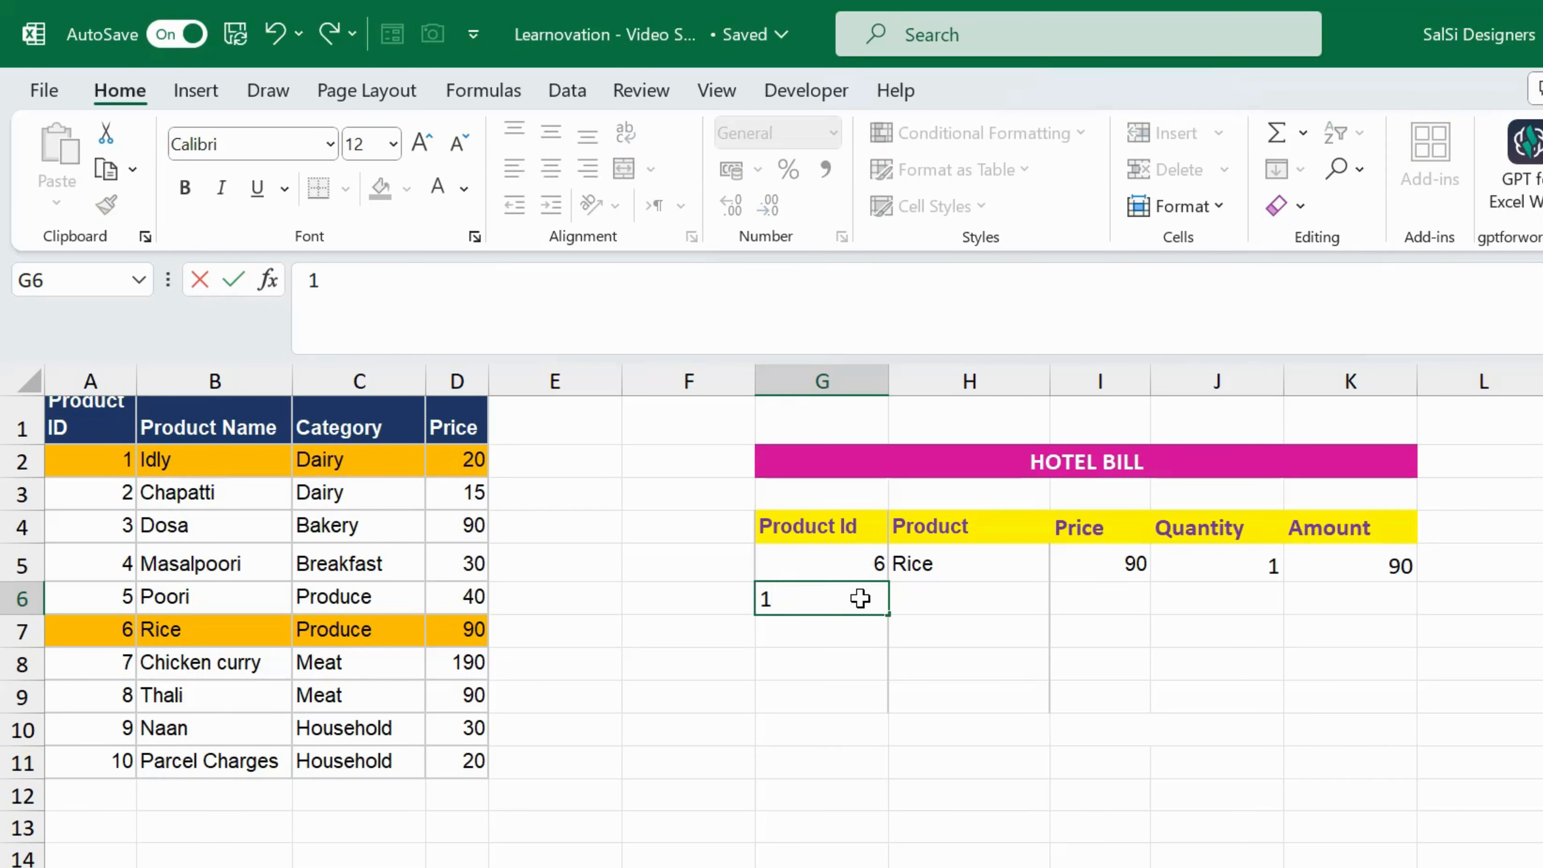
key(Return)
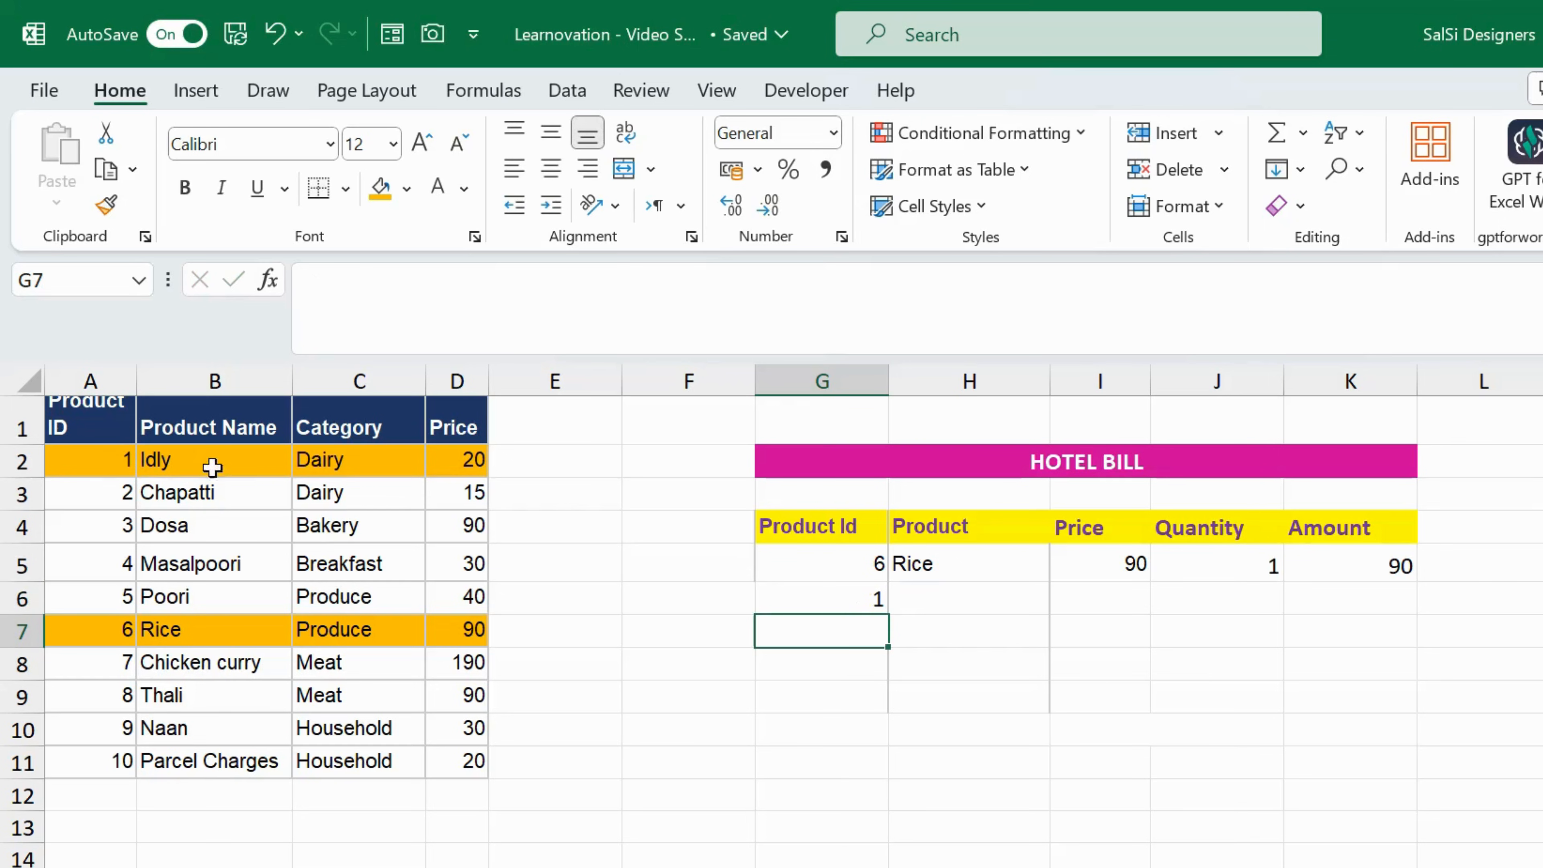
click(857, 601)
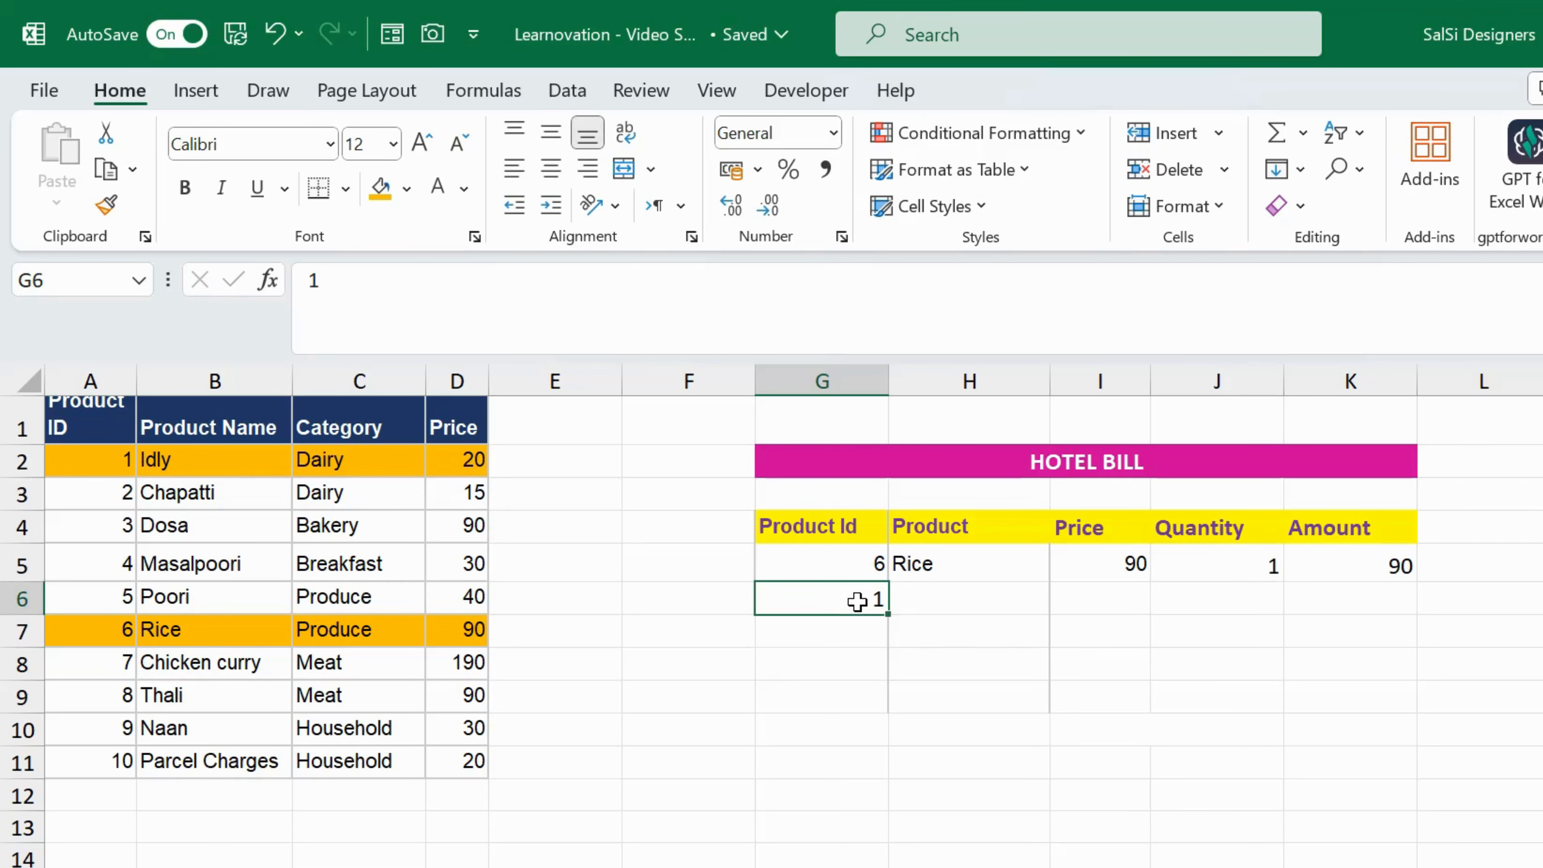
drag(926, 566, 1416, 632)
click(836, 618)
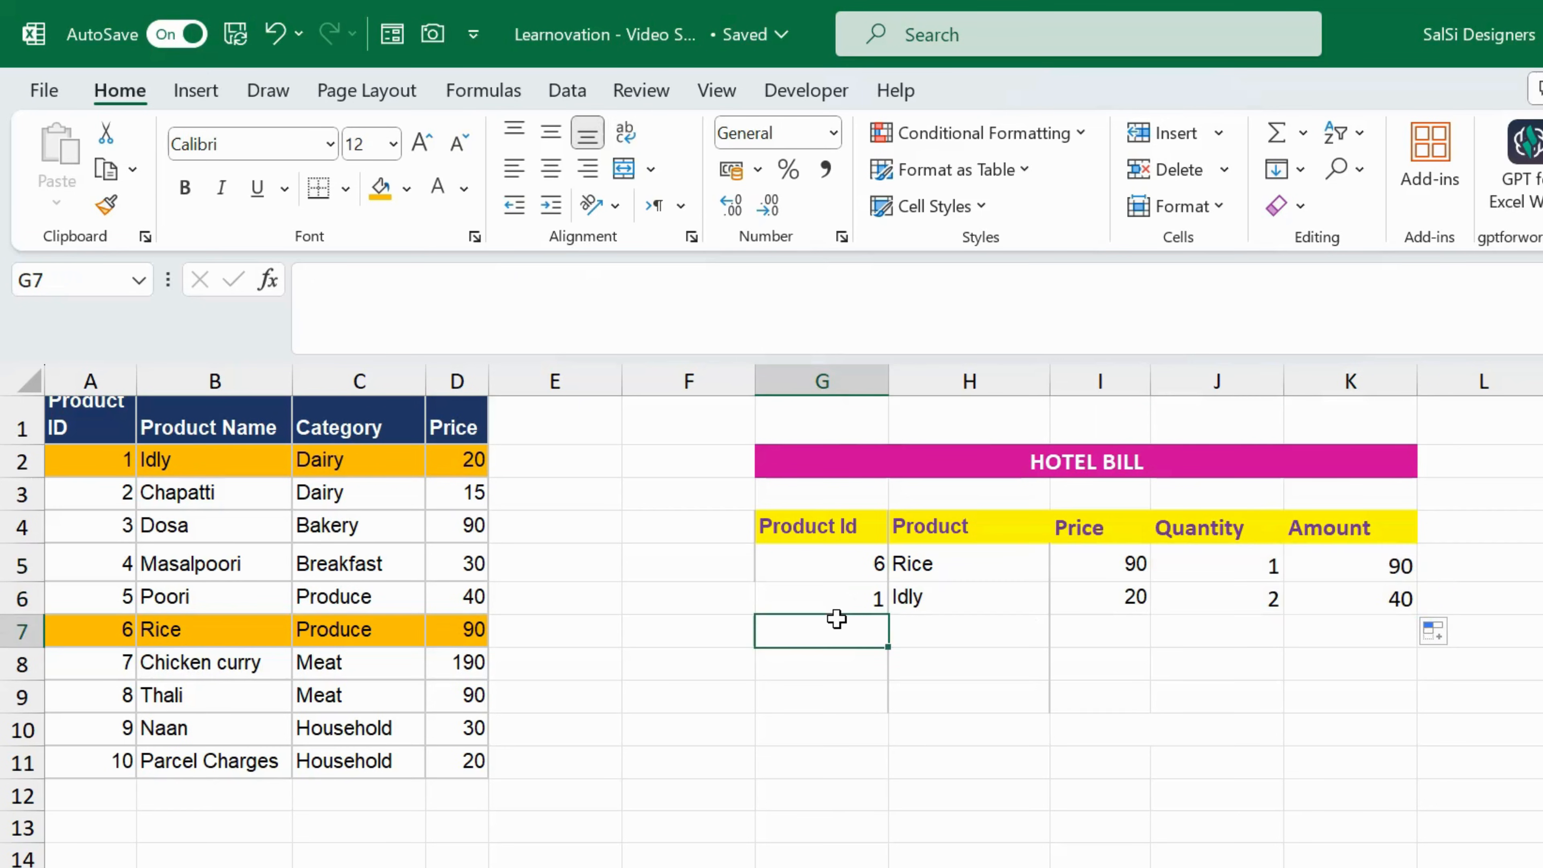
click(865, 595)
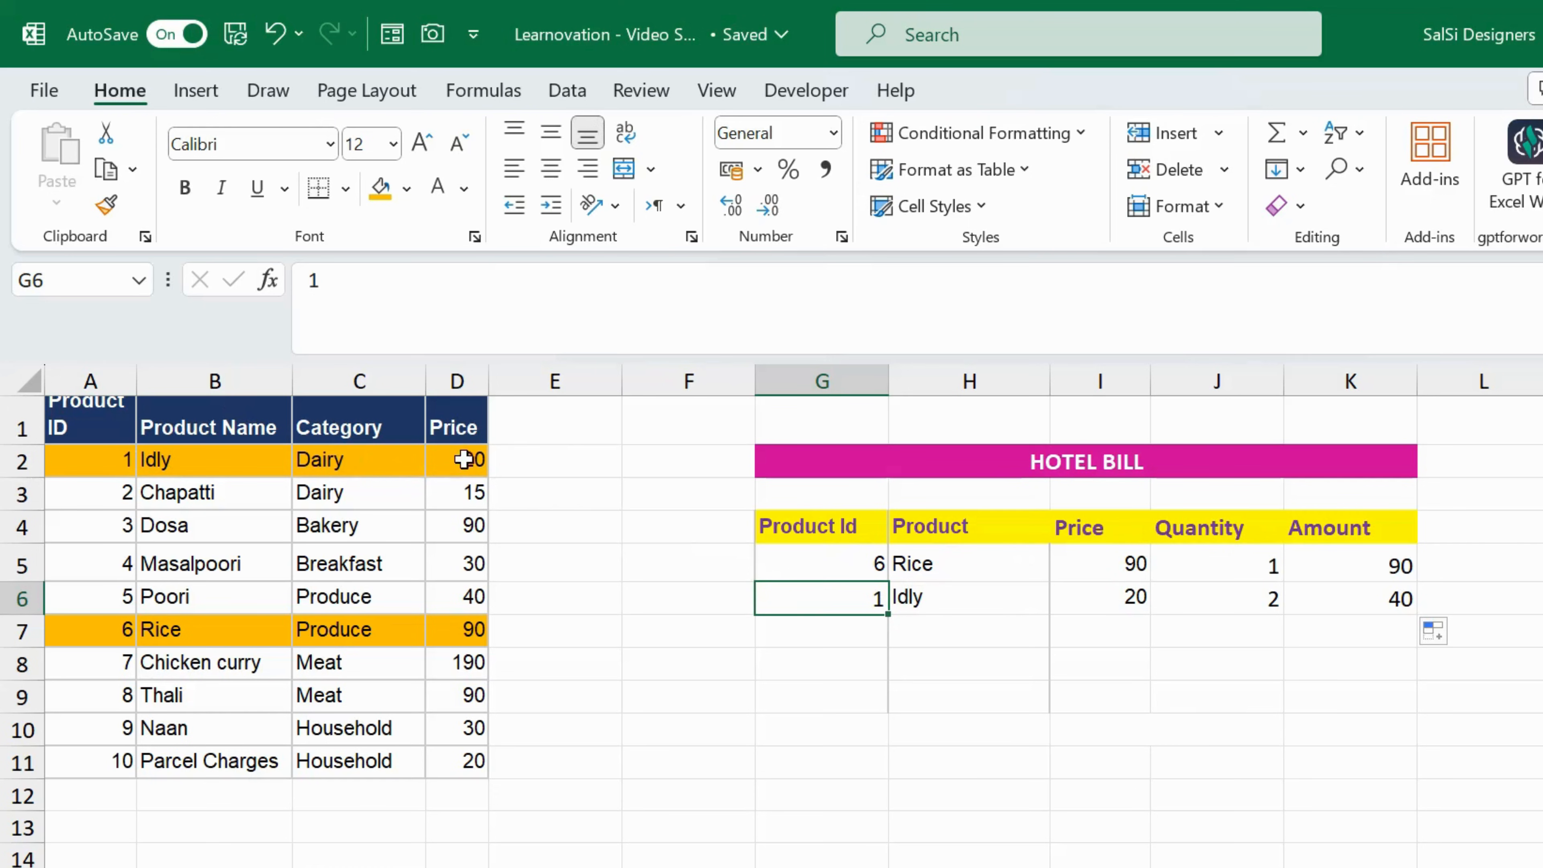
click(445, 459)
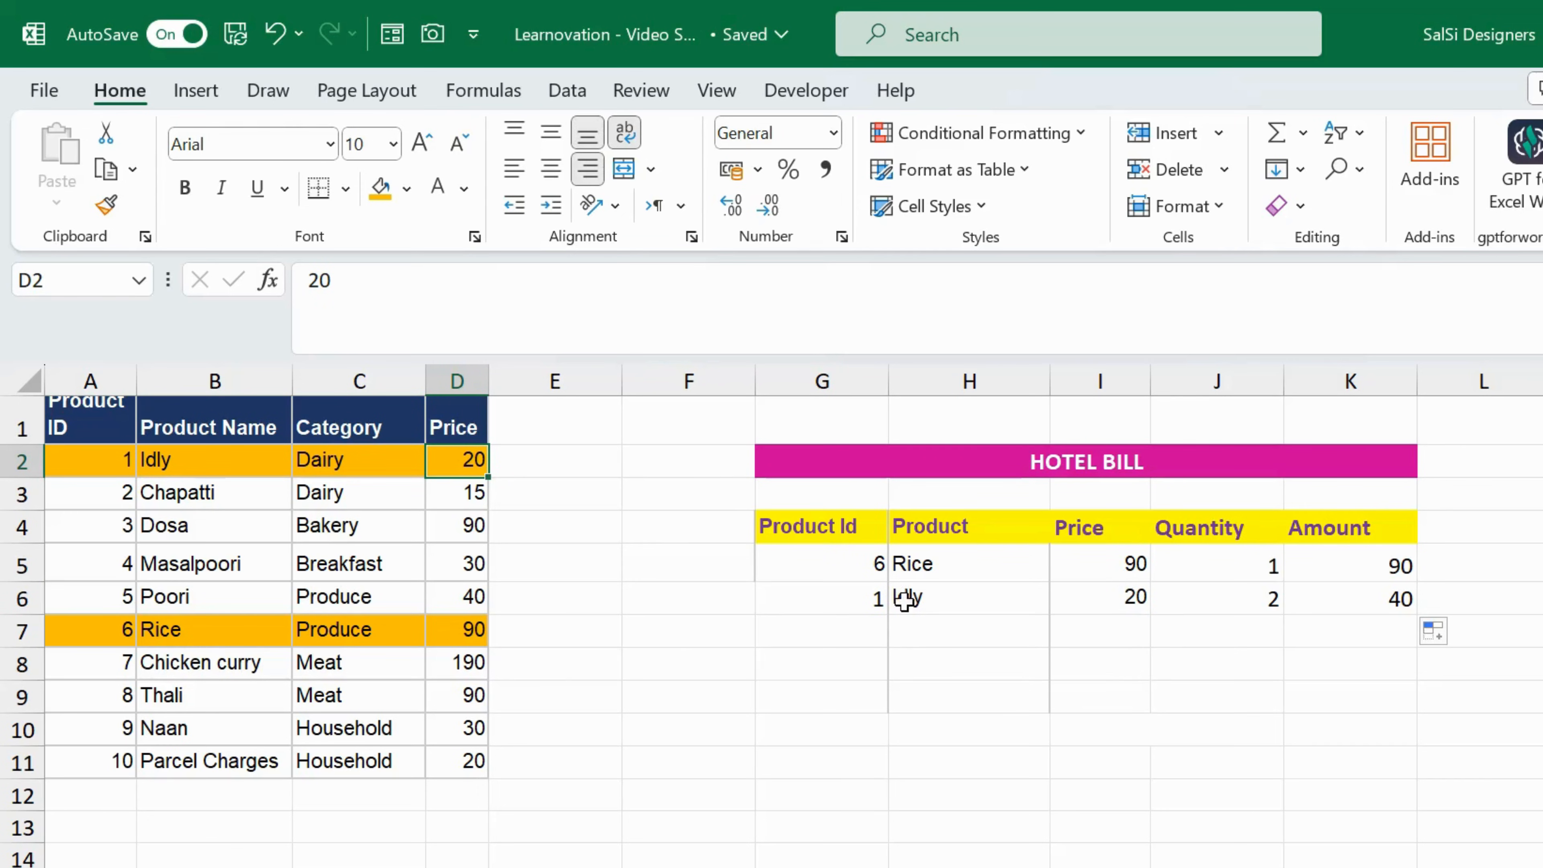
Step: Enter product ID 1 in G7 and fill the bill cells H6:K6 down to row 7
click(852, 632)
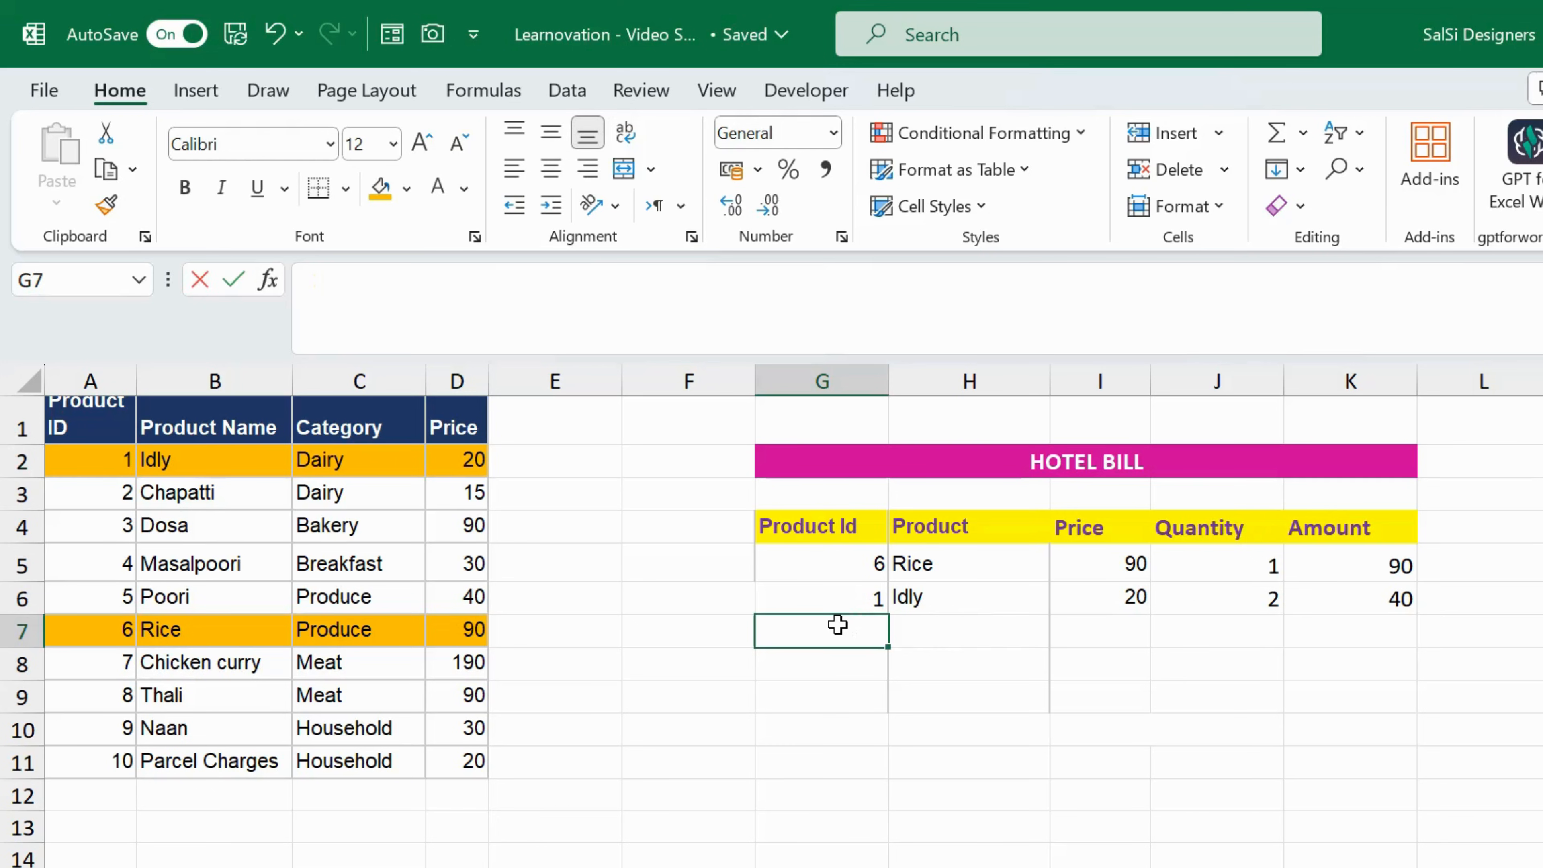
text(1)
key(Return)
click(1026, 598)
drag(1067, 599, 1411, 632)
click(1024, 658)
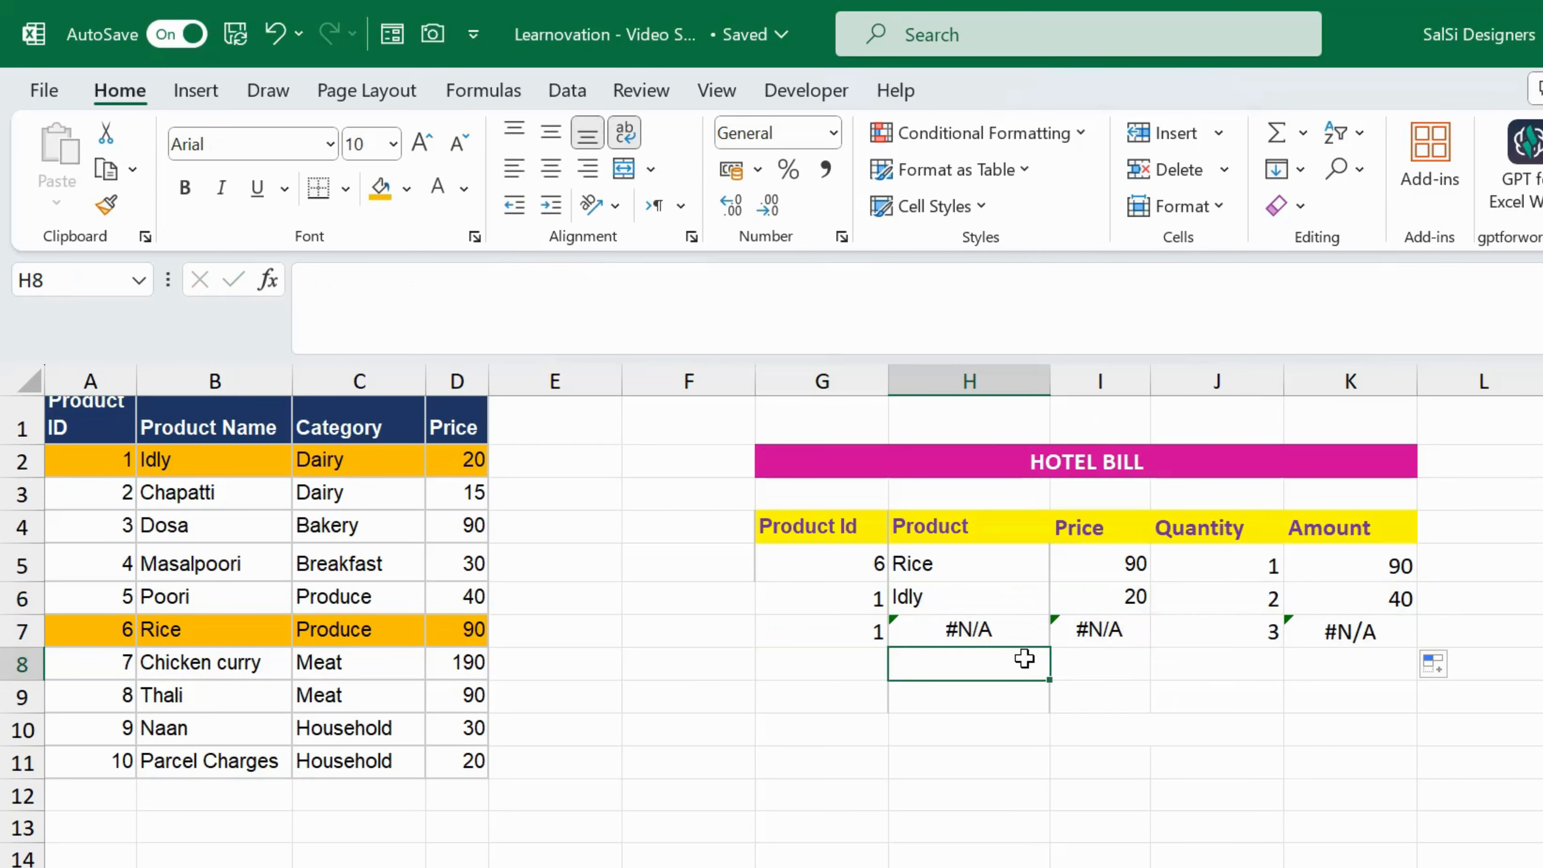
Step: Inspect the lookup formula in H7 and the product IDs in G6 and G7 to trace the shifted table range
click(993, 618)
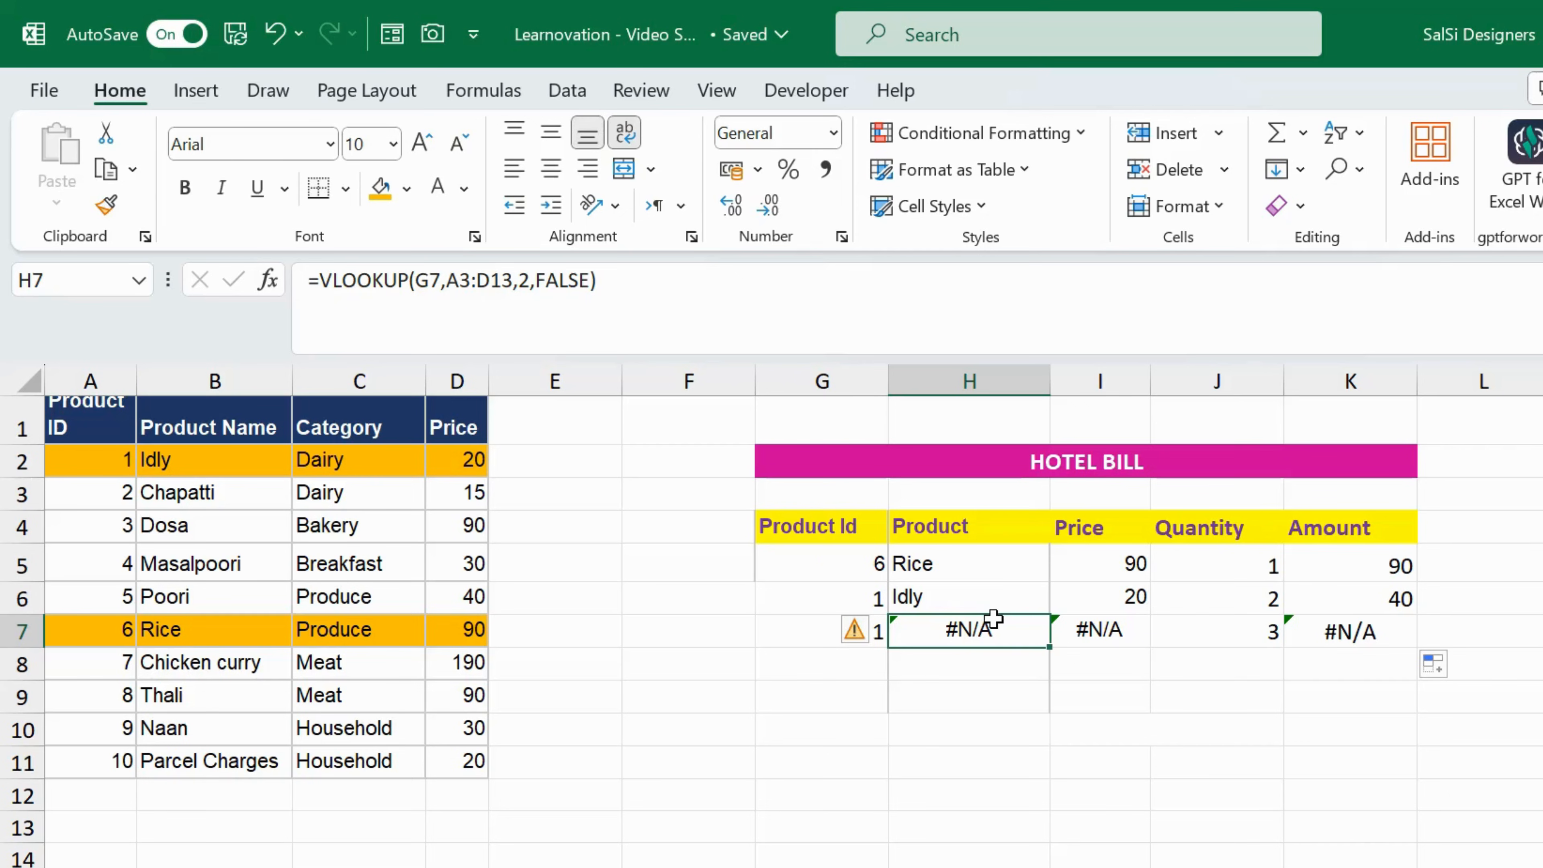
click(868, 630)
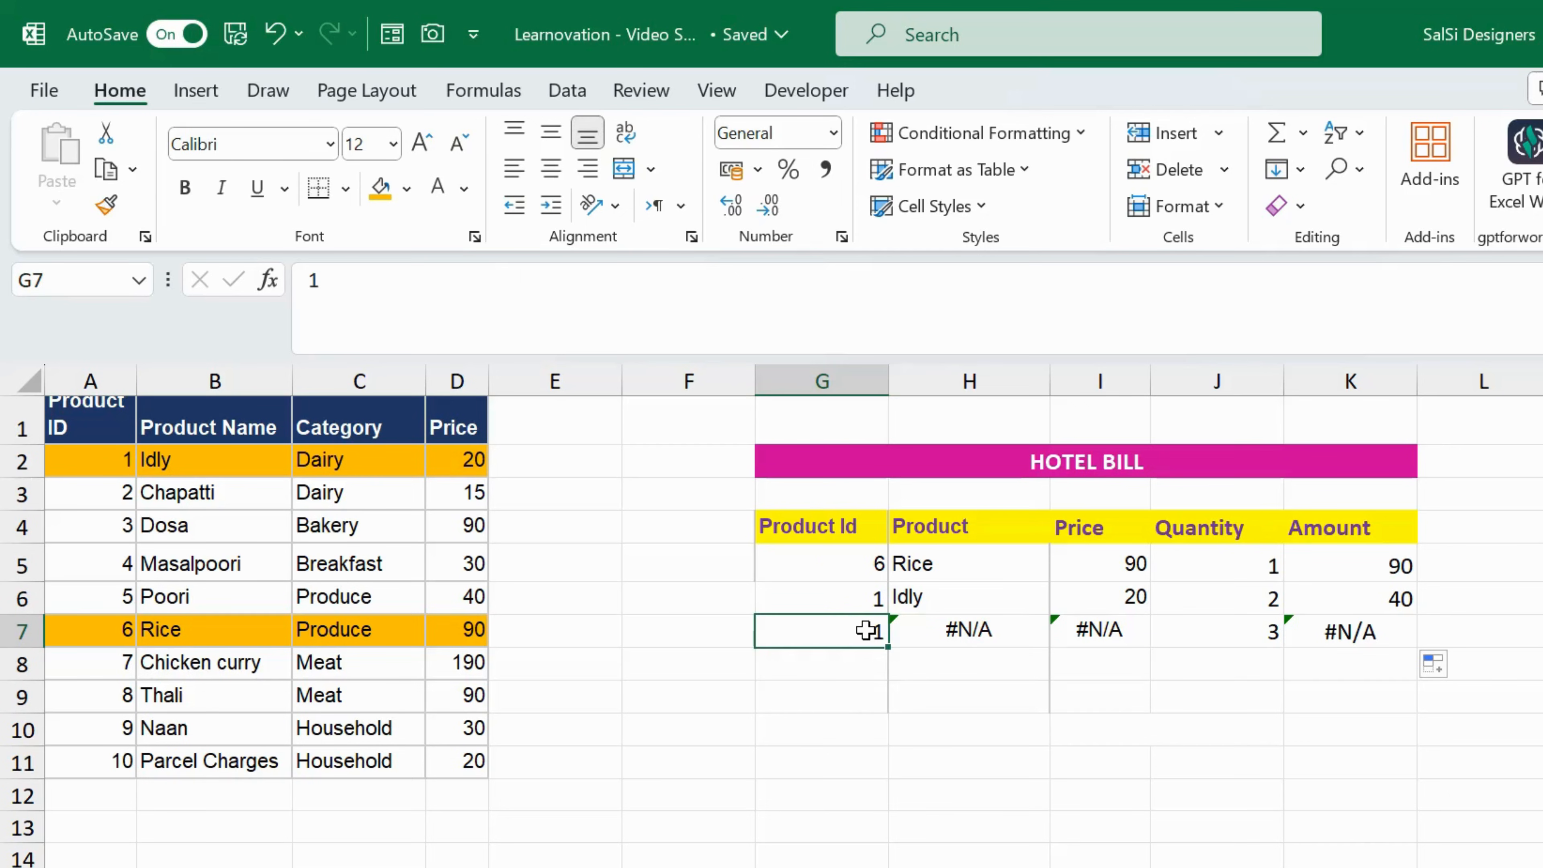
click(877, 596)
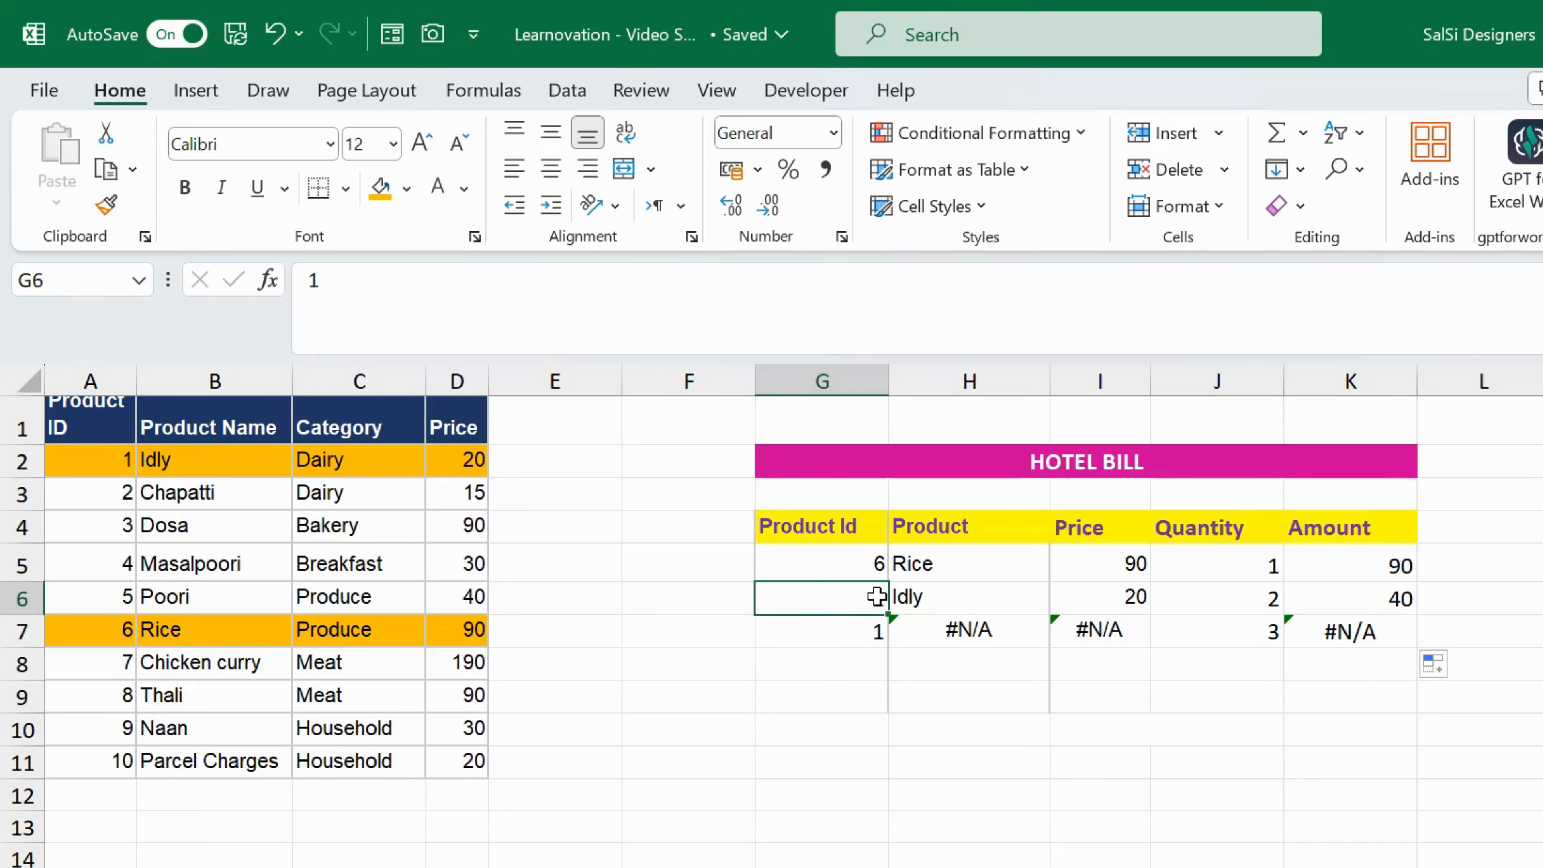
click(926, 631)
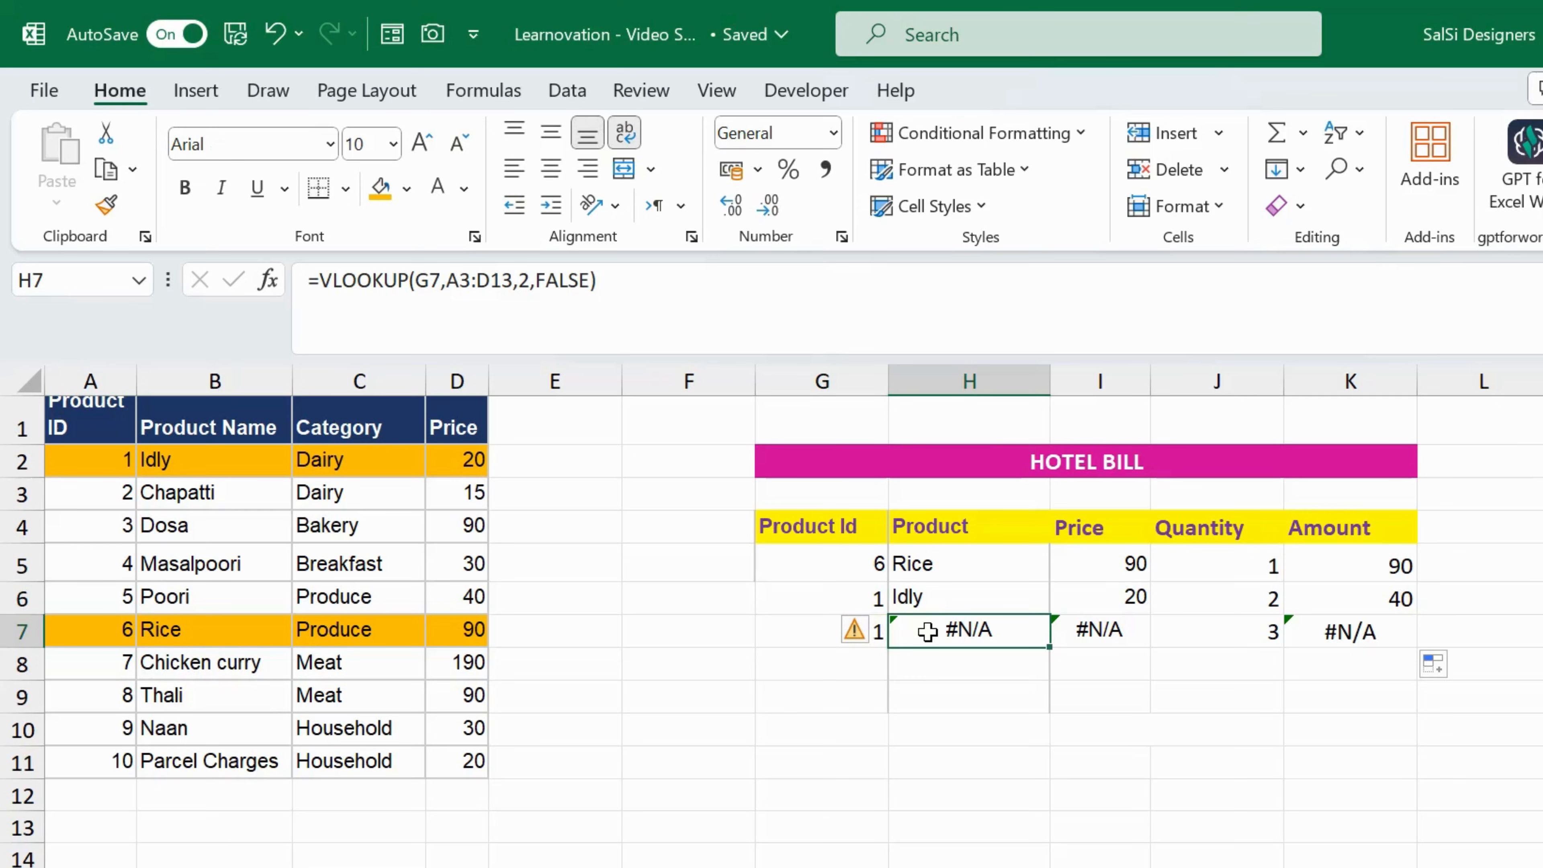
double_click(927, 631)
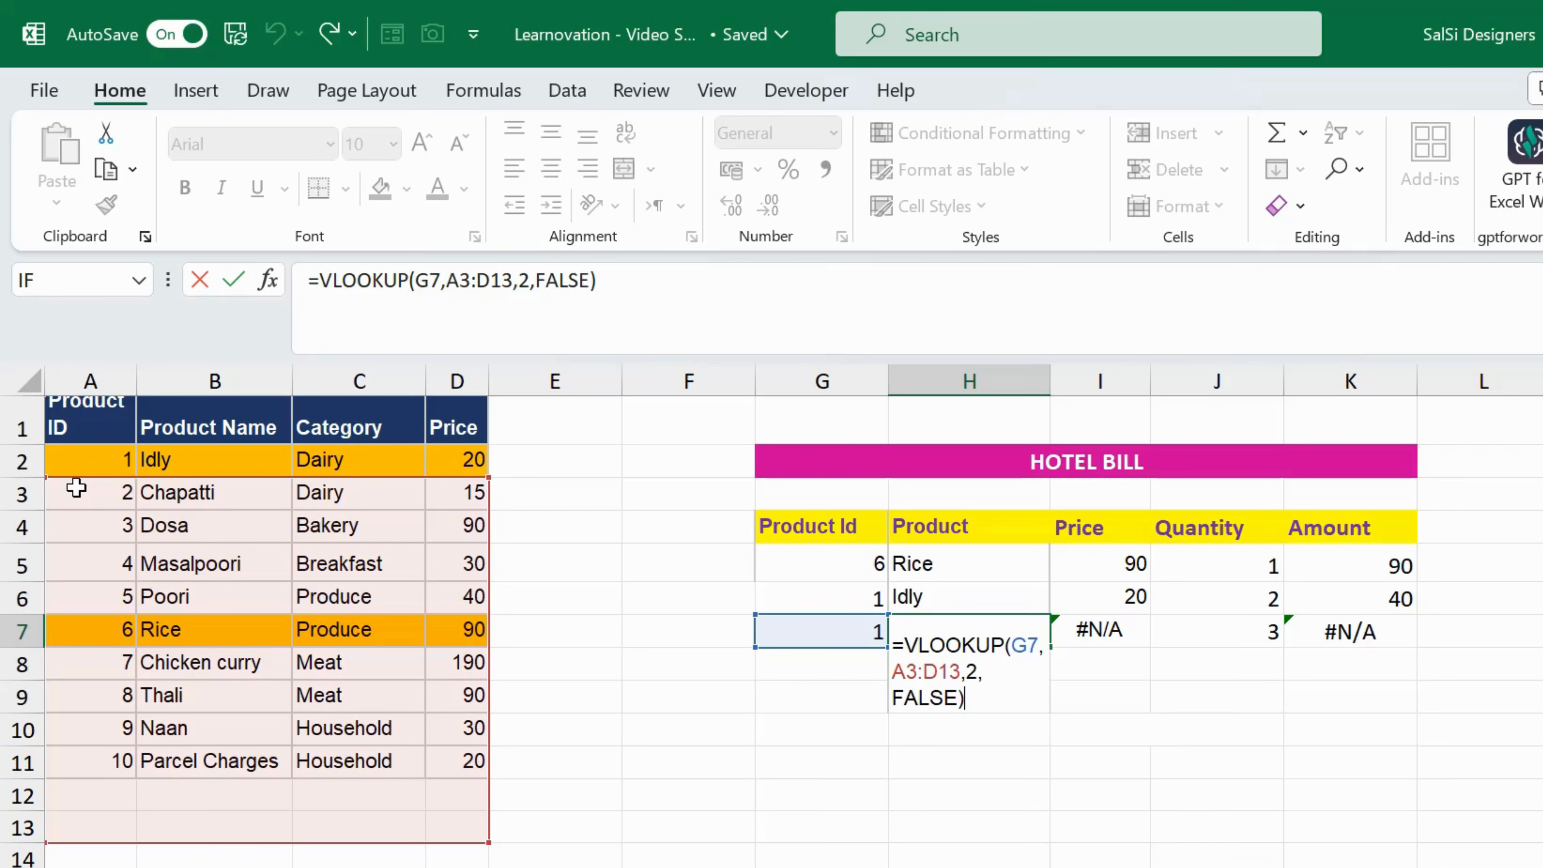
Step: Make the lookup table range absolute, $A$1:$D$11, in the VLOOKUP formulas in H5 and I5
click(951, 574)
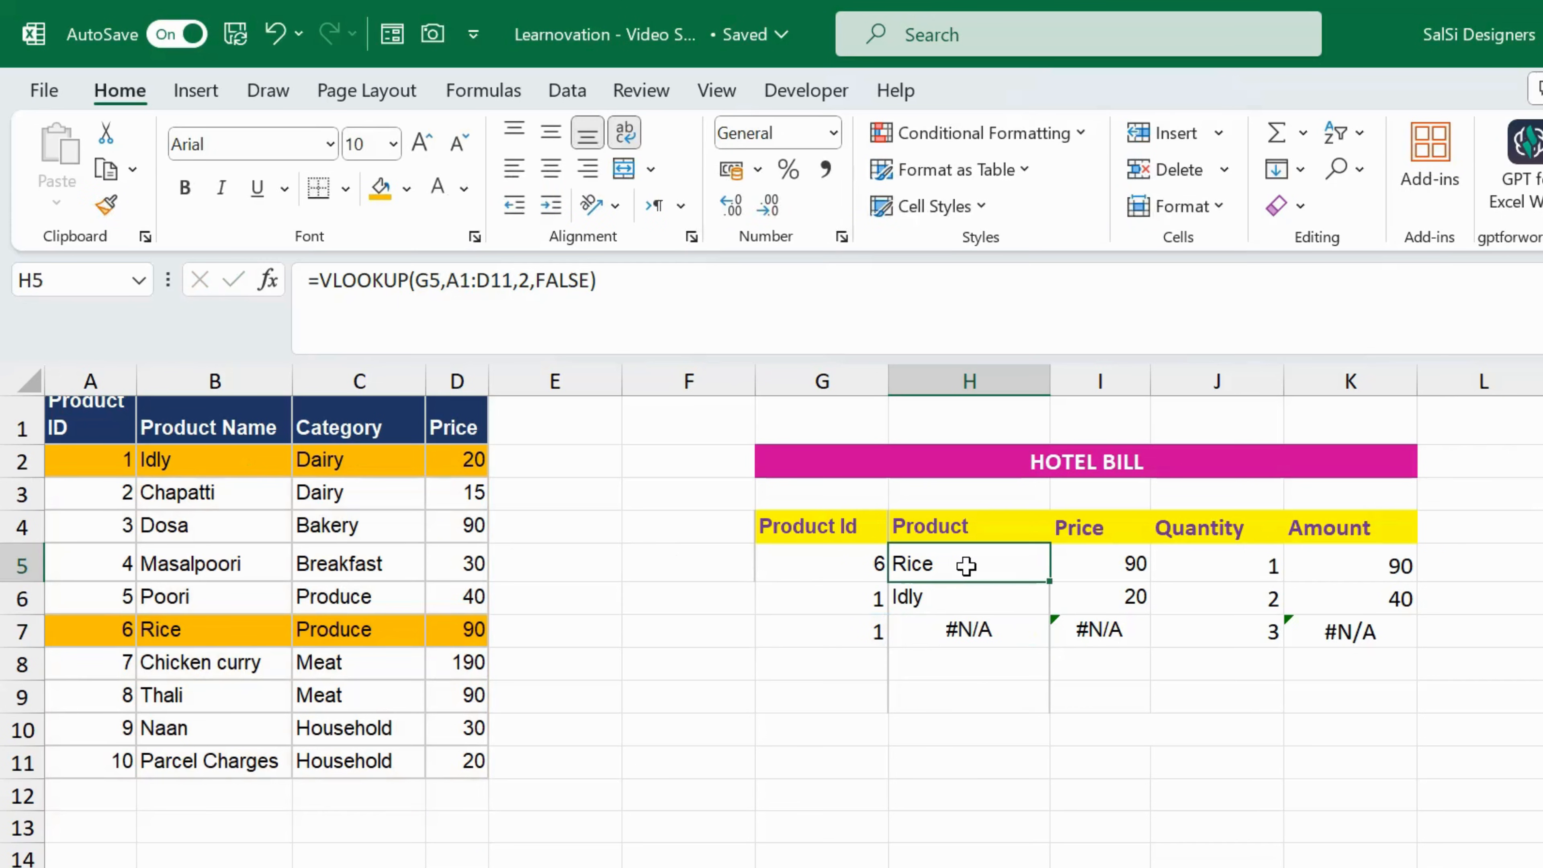
double_click(966, 566)
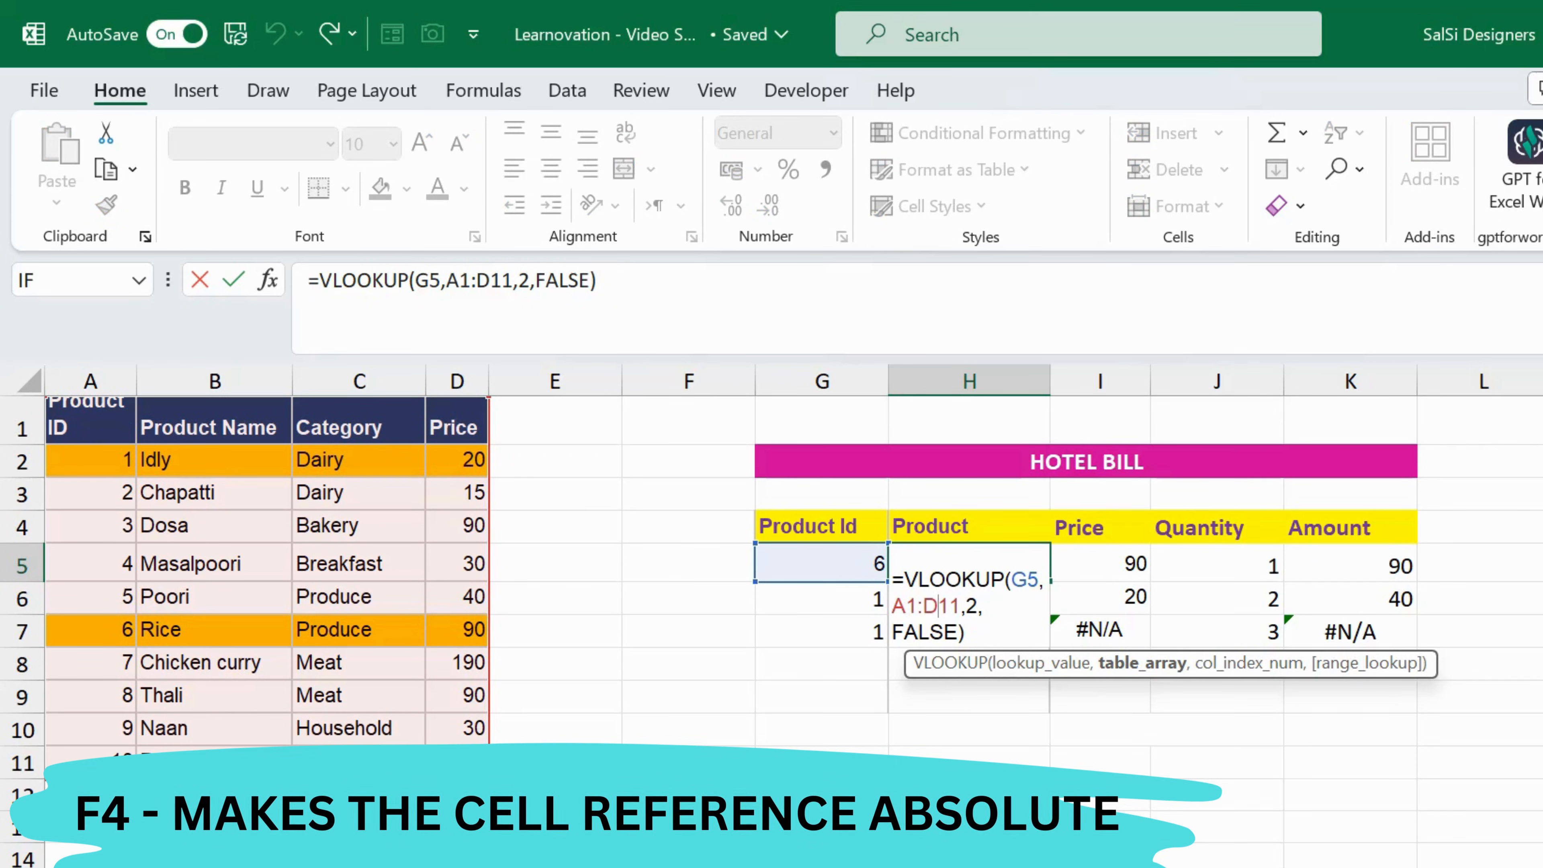
key(F4)
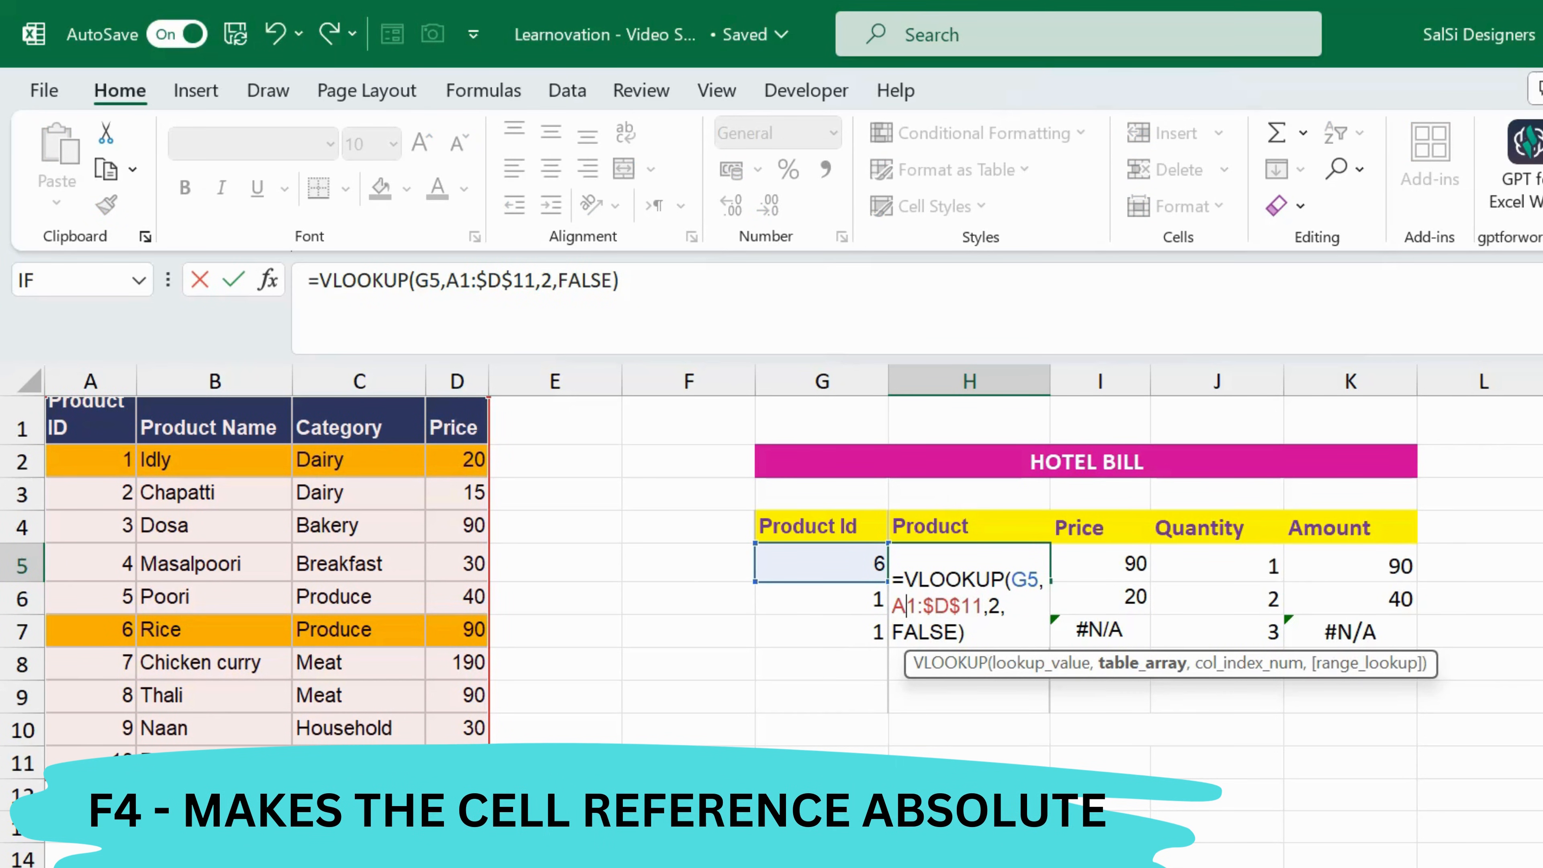
key(F4)
key(Right)
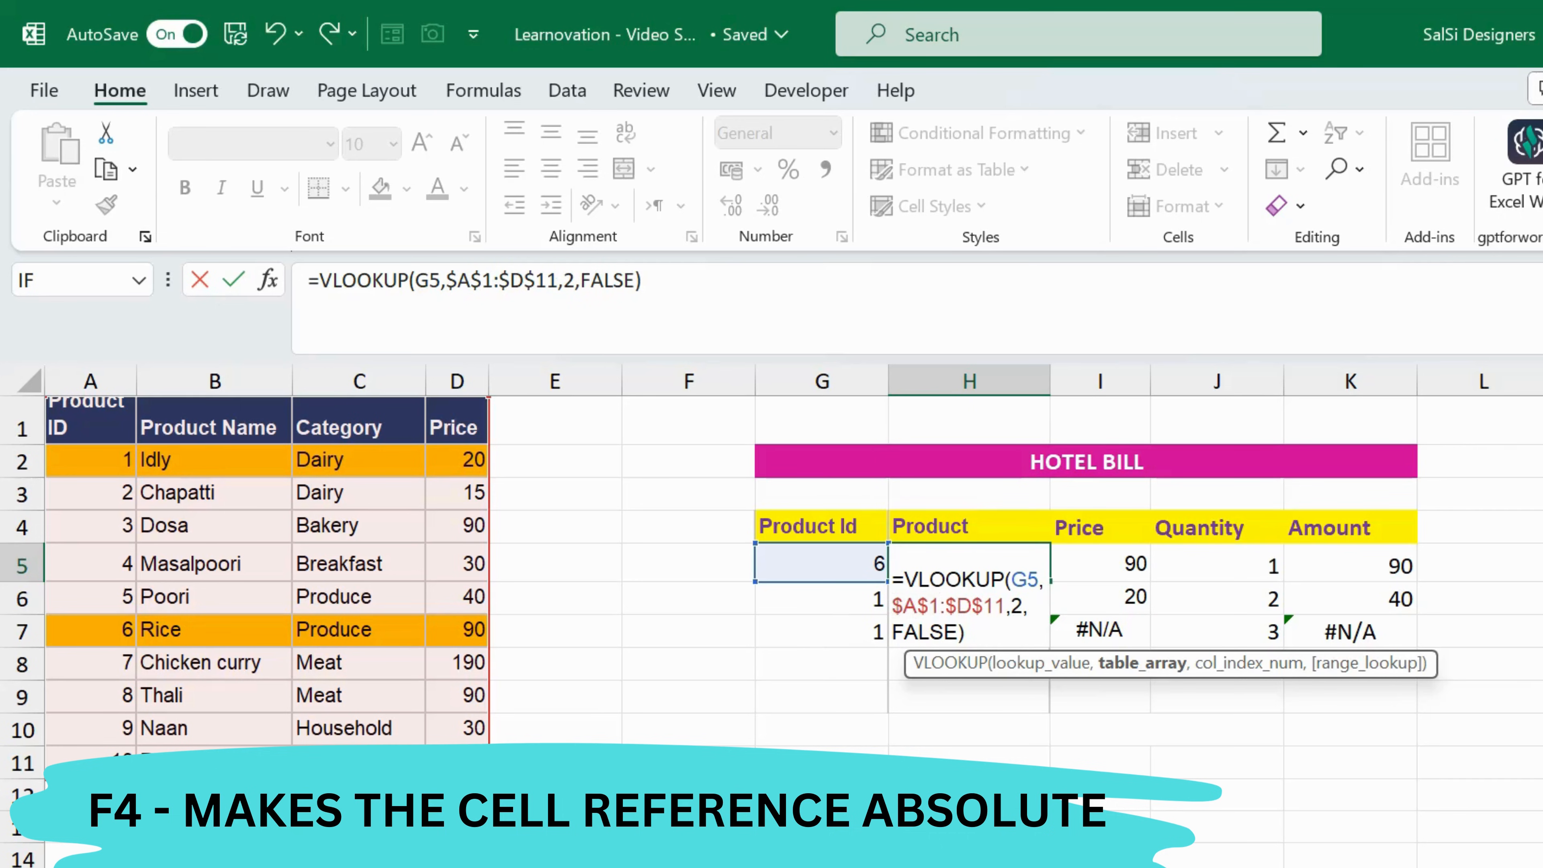
click(966, 632)
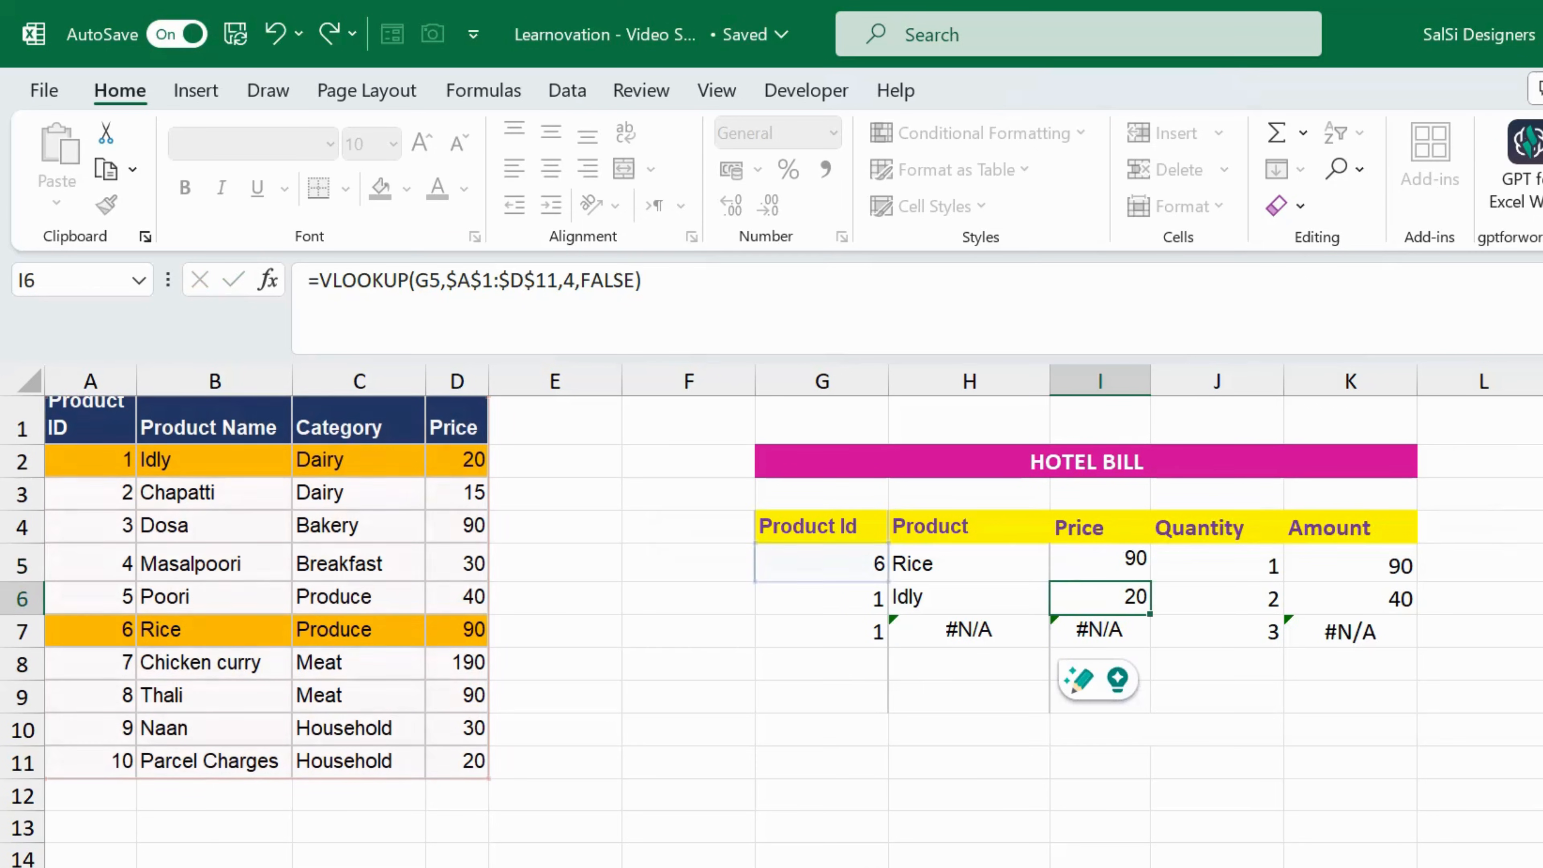
Step: Fill the corrected bill cells H5:K5 down to row 7
click(999, 570)
drag(1028, 570, 1379, 571)
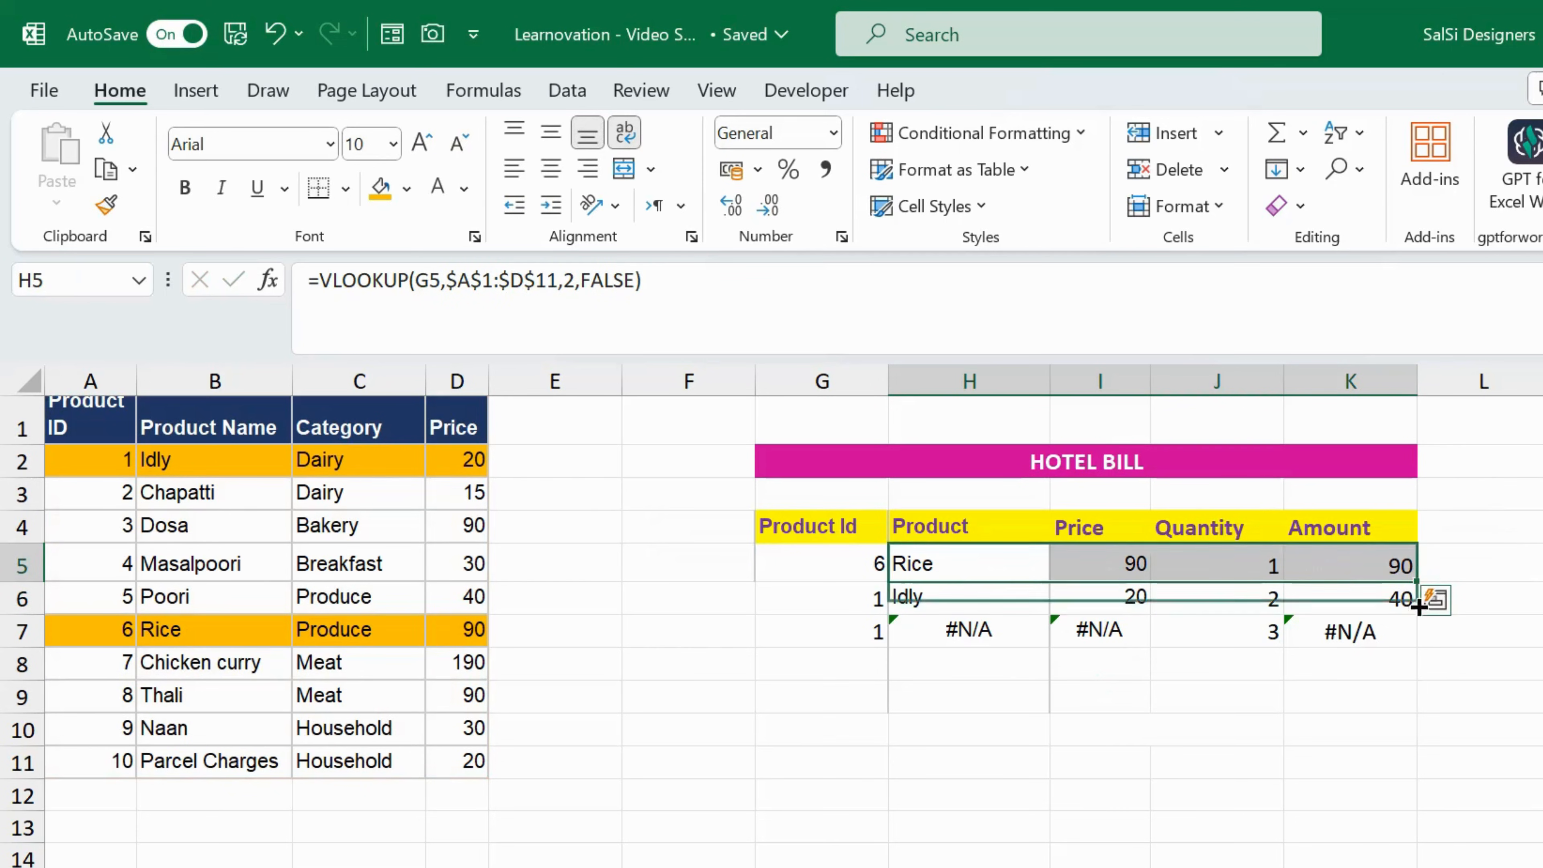
double_click(1421, 582)
Step: Check the table range in H7's copied lookup formula against the whole product table A1:D11
click(995, 634)
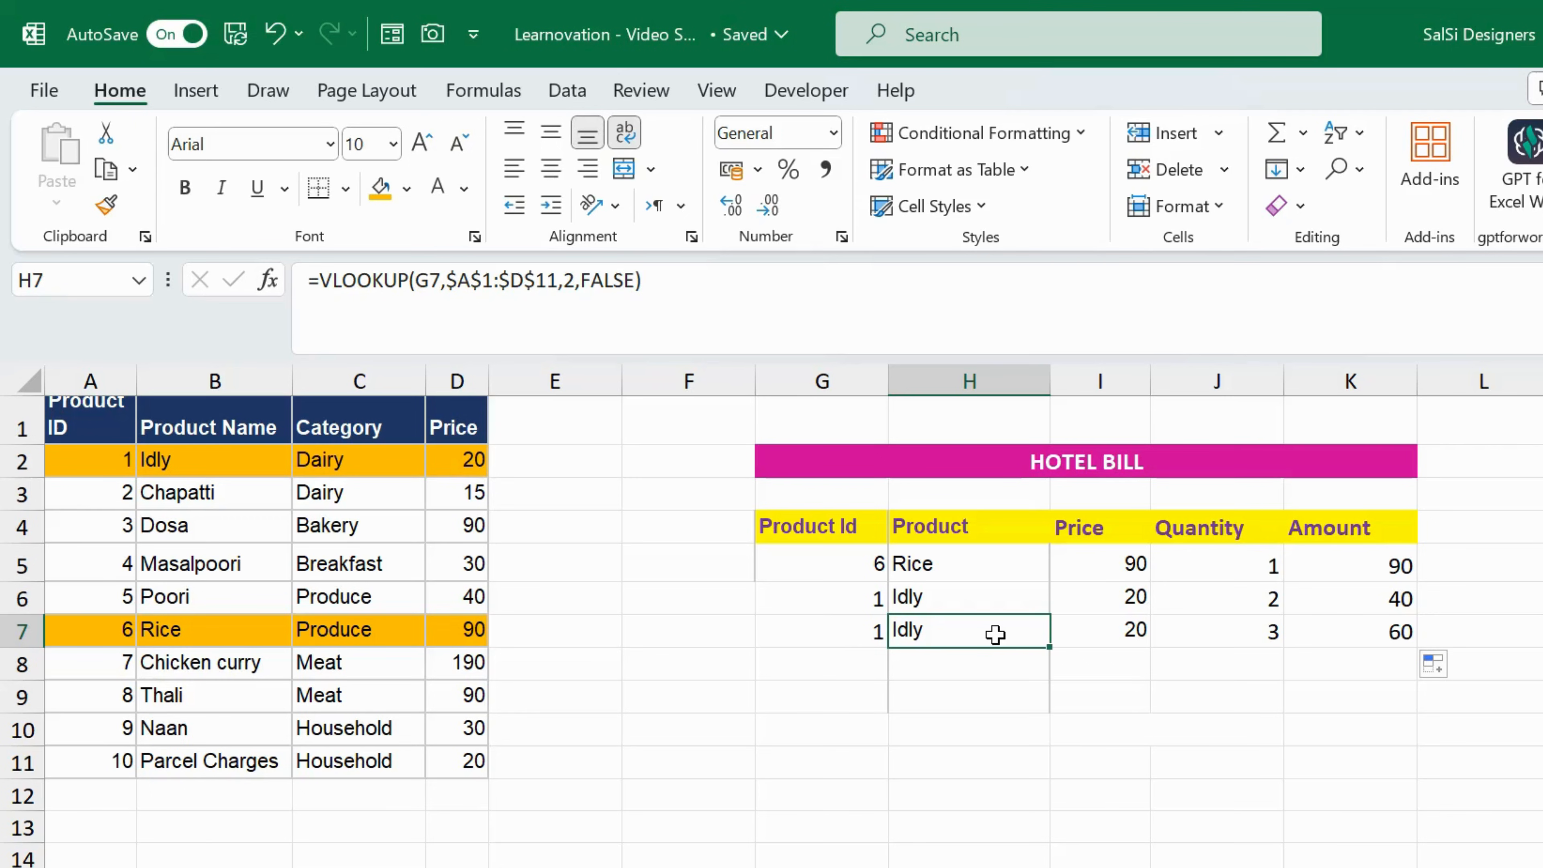
double_click(994, 634)
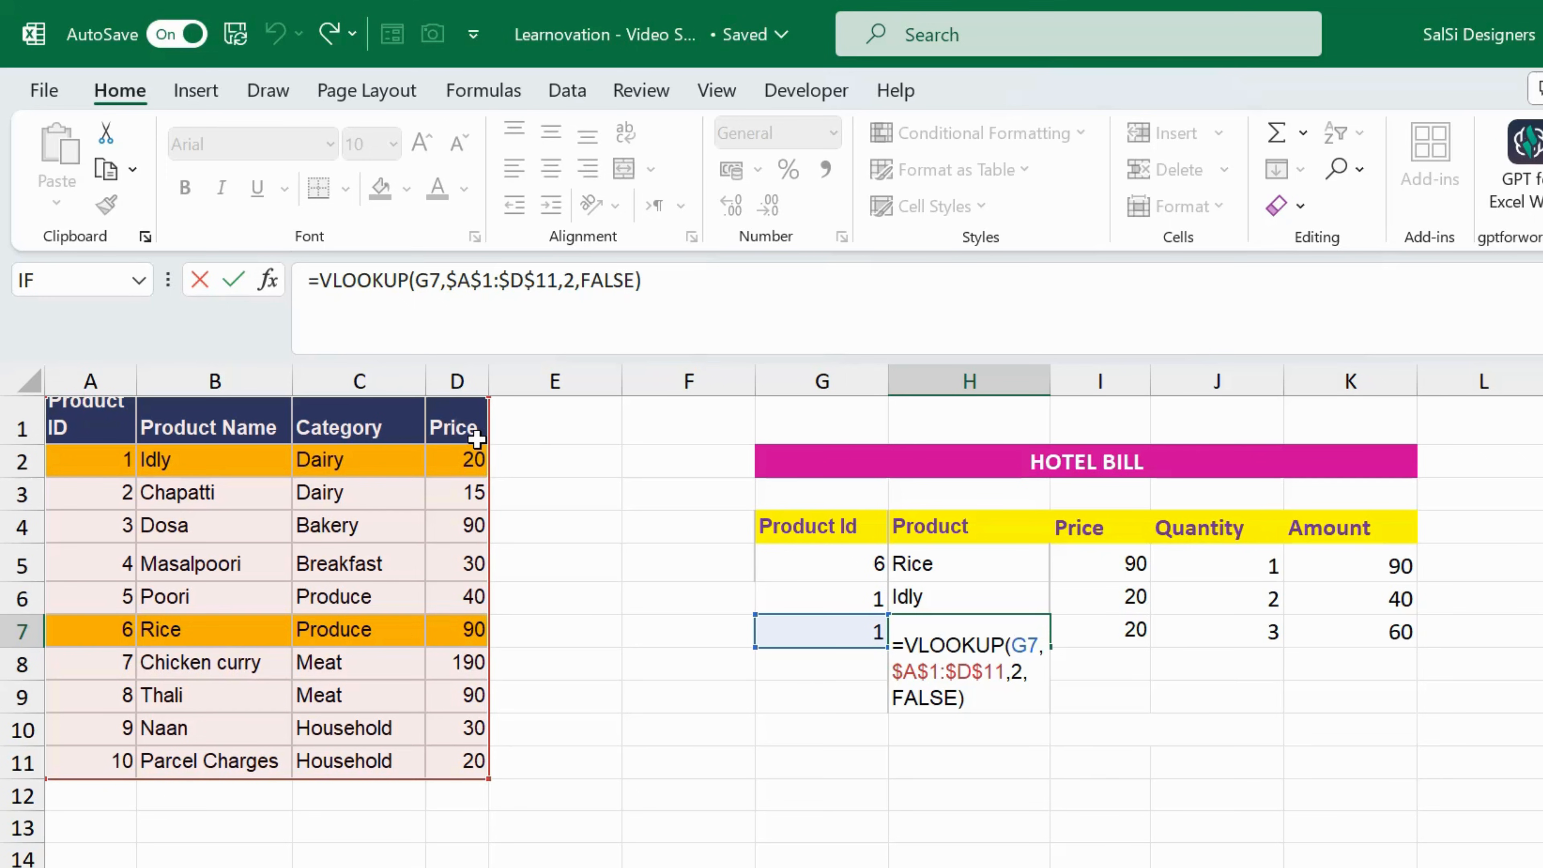
click(854, 571)
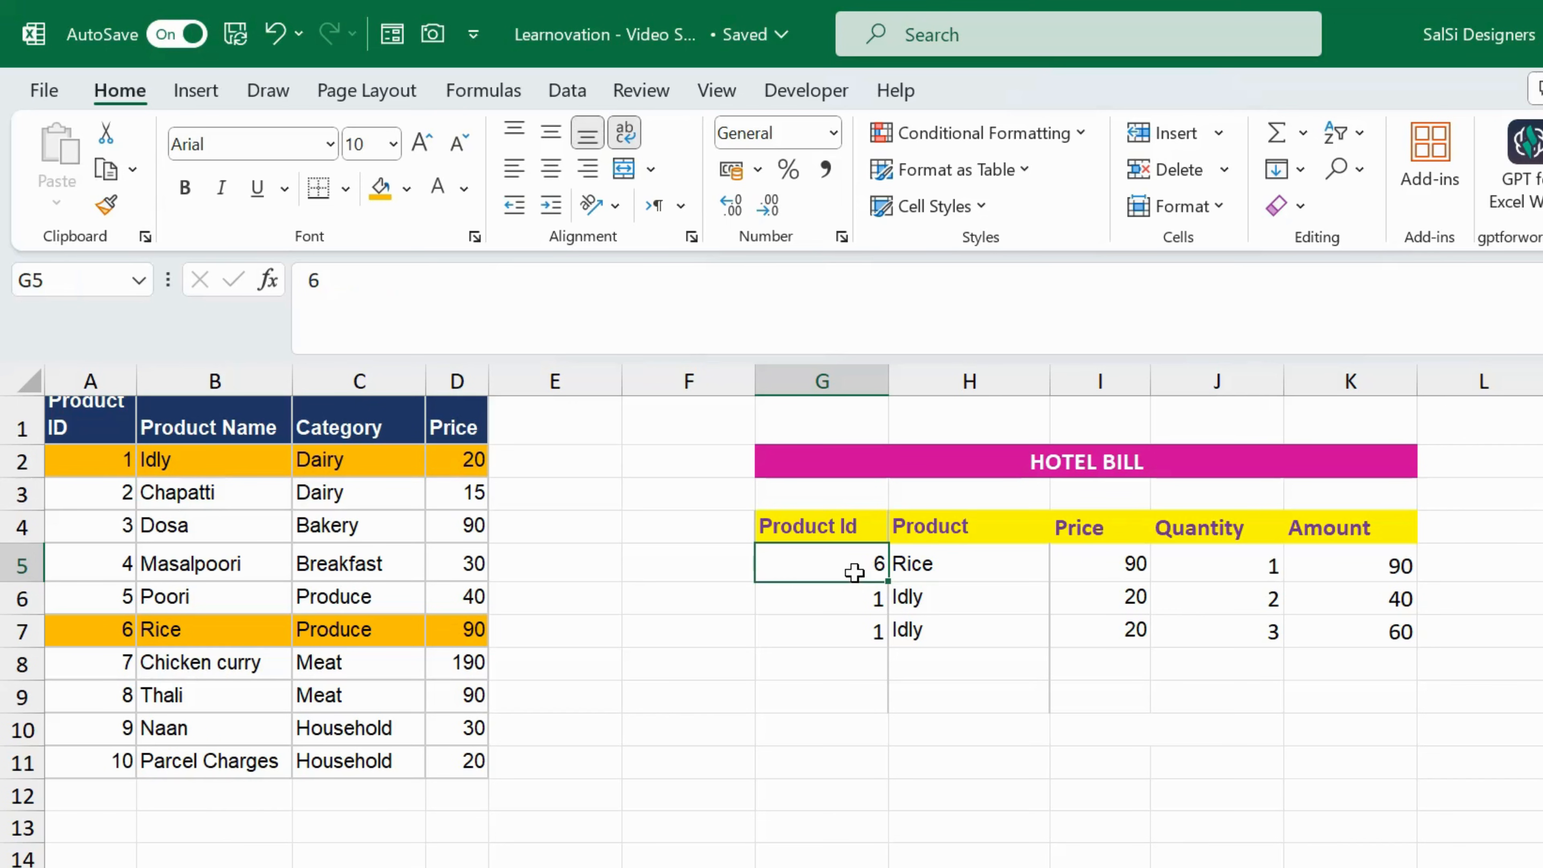
click(113, 418)
key(ctrl+a)
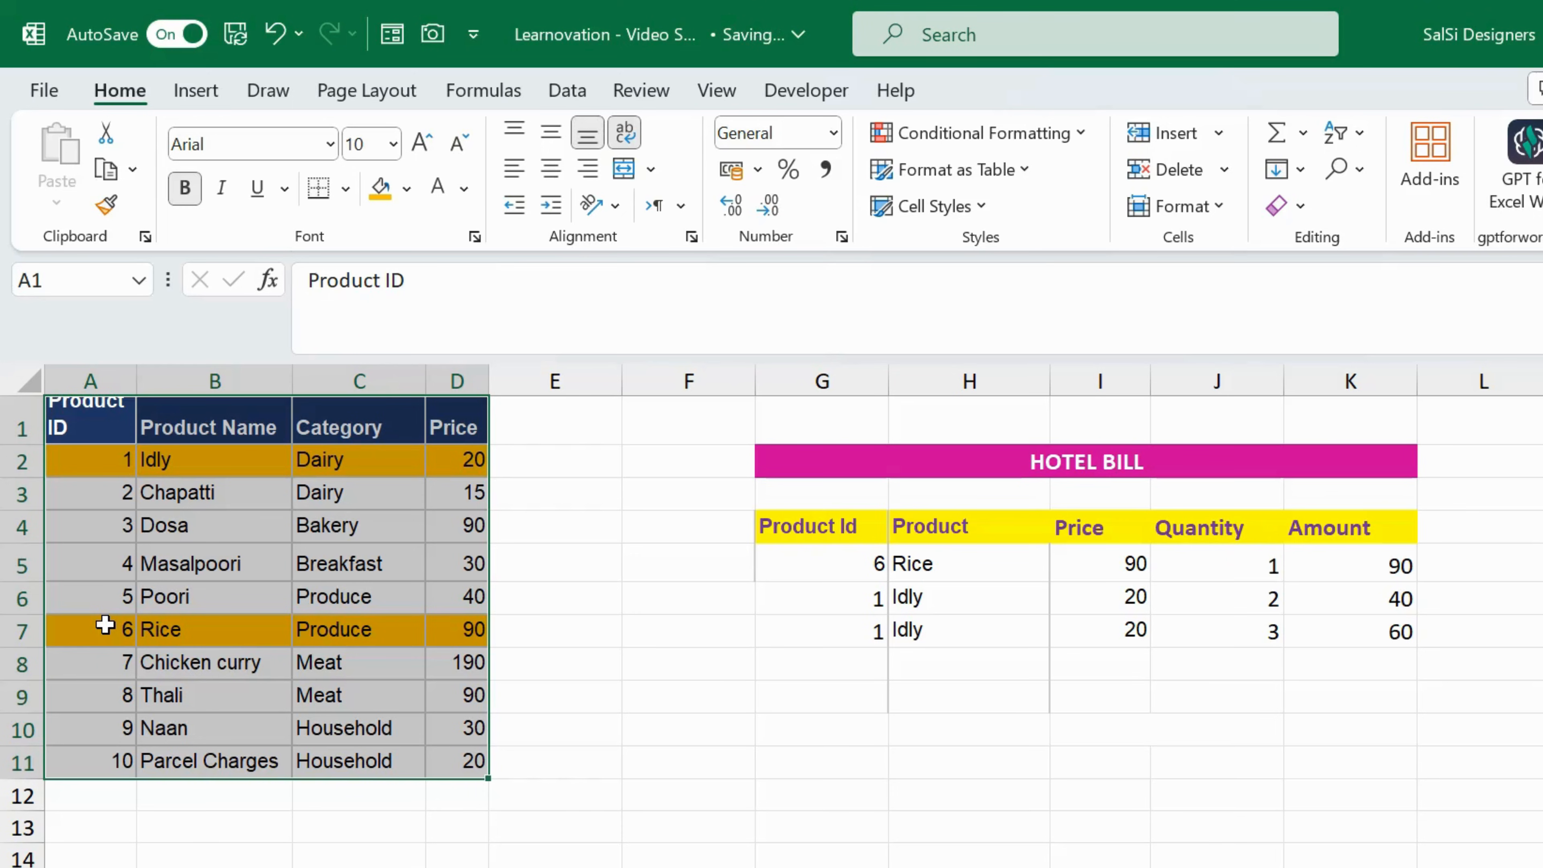
click(861, 652)
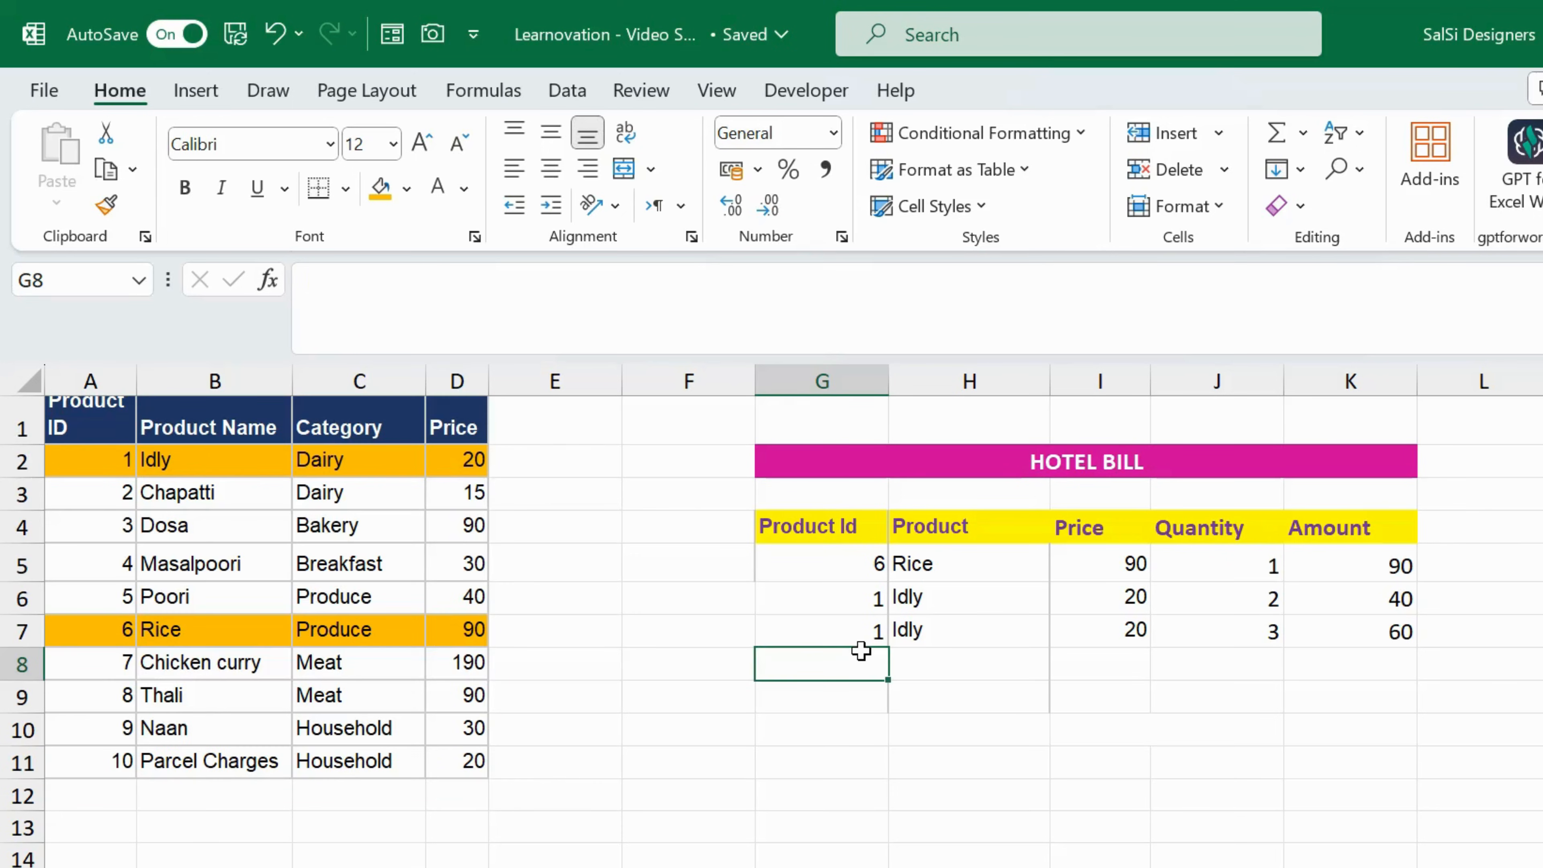